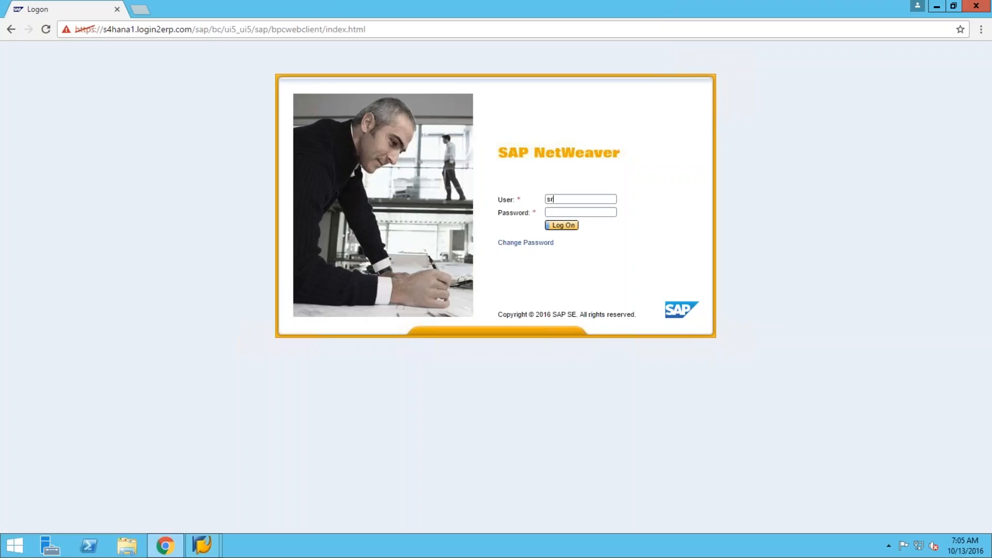
Log on to the BPC web client with user and password, then dismiss the session-timeout failure.
text(anth********)
click(567, 229)
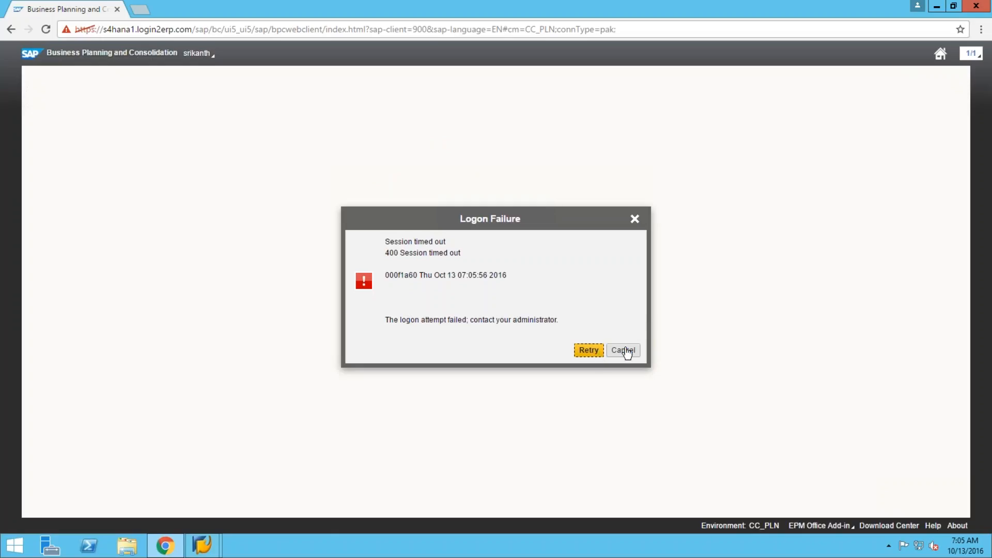
click(626, 352)
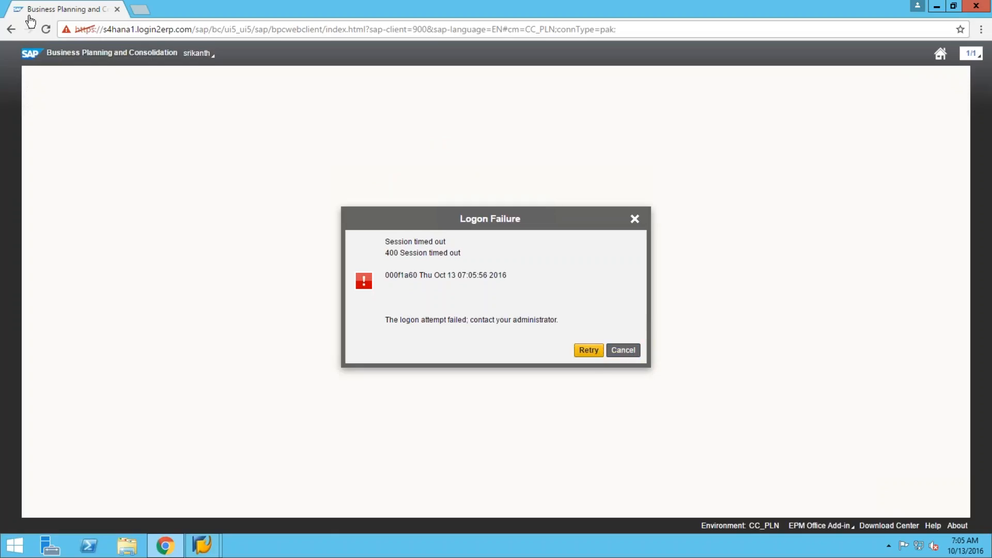
Close the failed browser tab and relaunch the BPC logon page from the 'URL - BPC Logon' favourite.
click(117, 10)
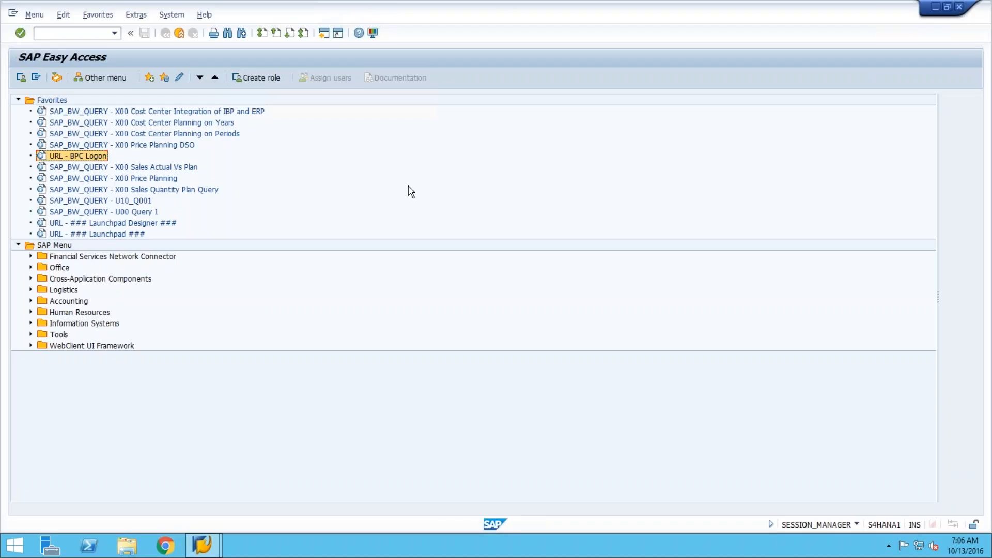
double_click(76, 156)
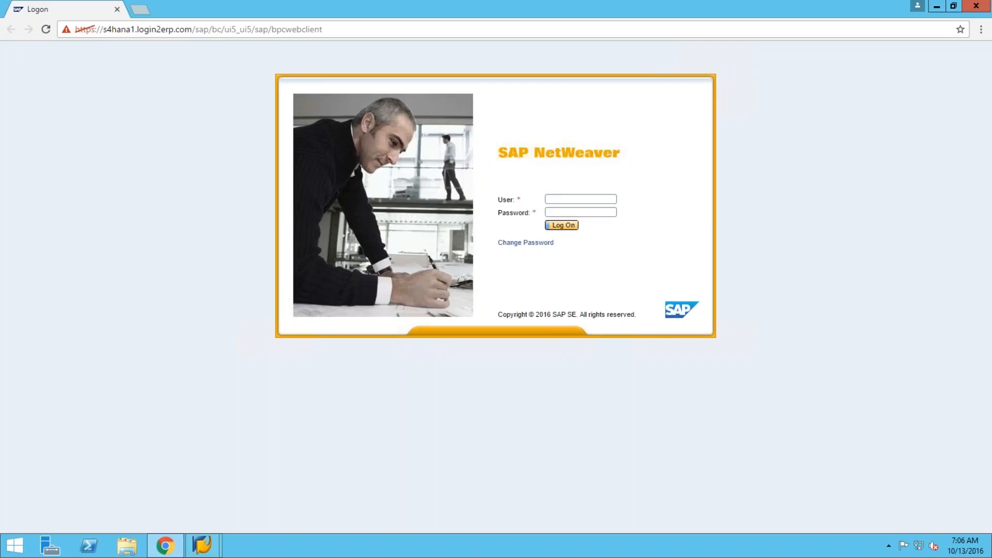
Log on to the BPC planning web client with the user name and password.
text(rikanth********)
click(571, 228)
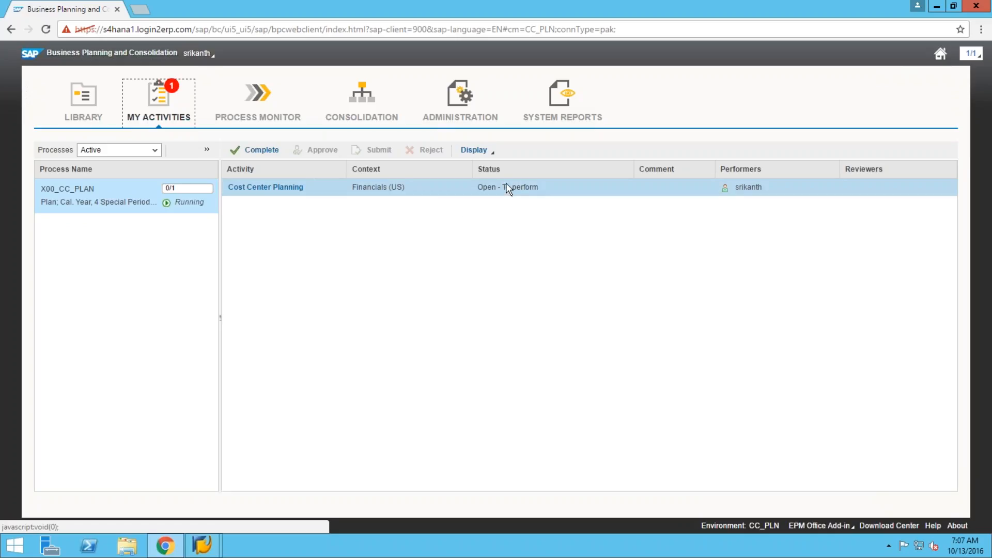
Open the Cost Center Planning activity of process X00_CC_PLAN from My Activities.
click(266, 187)
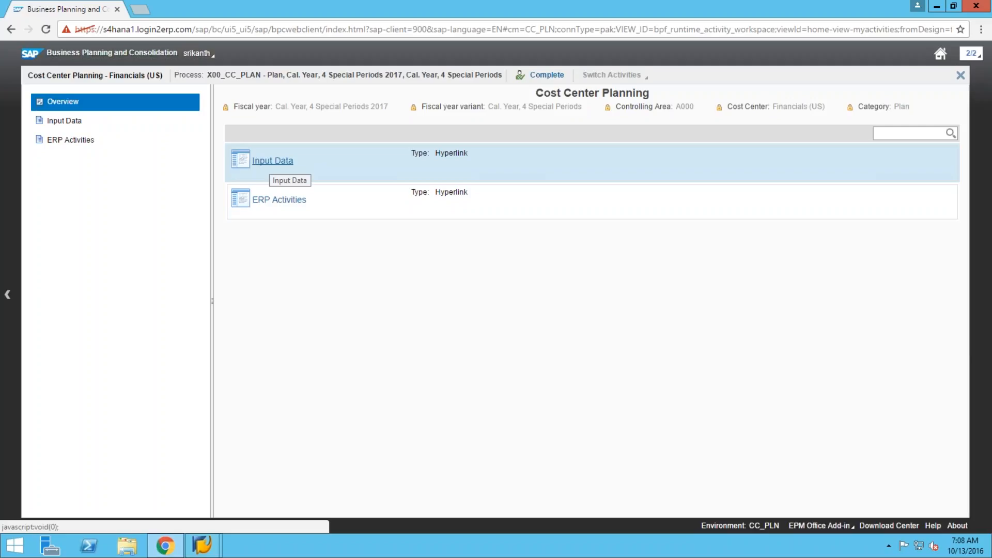
Show the Input Data list of the activity's three planning workbooks.
click(293, 175)
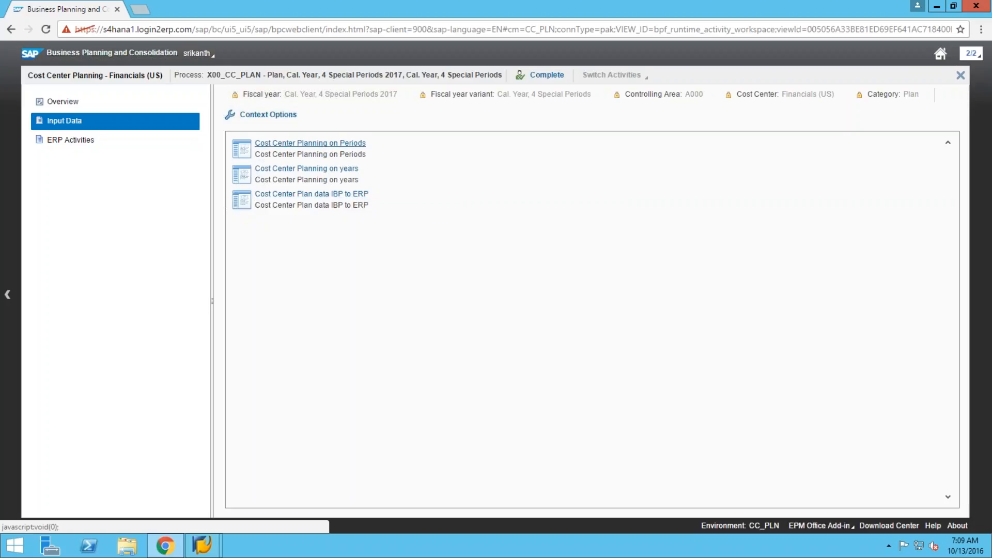
Download the Cost Center Planning on Periods workbook and open it in Excel.
click(309, 144)
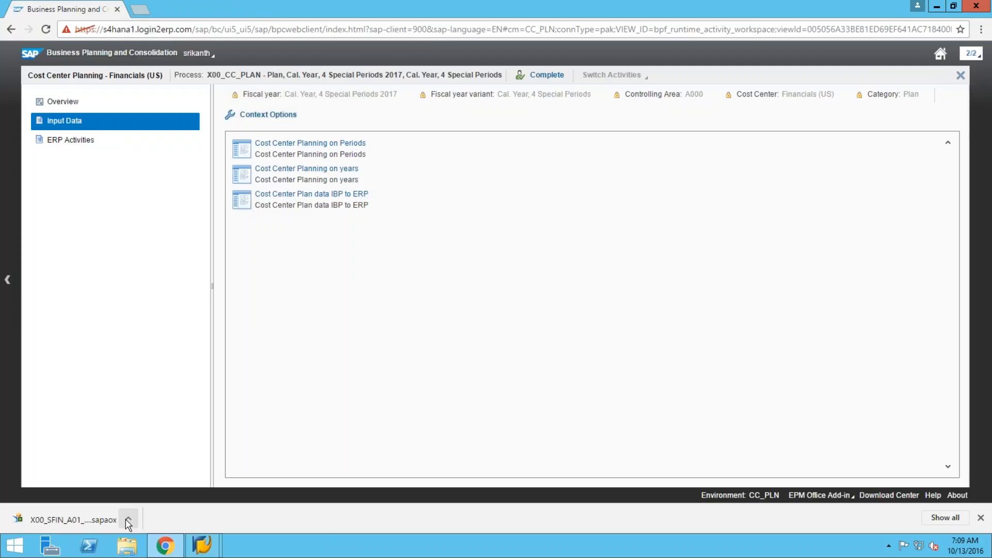
click(129, 521)
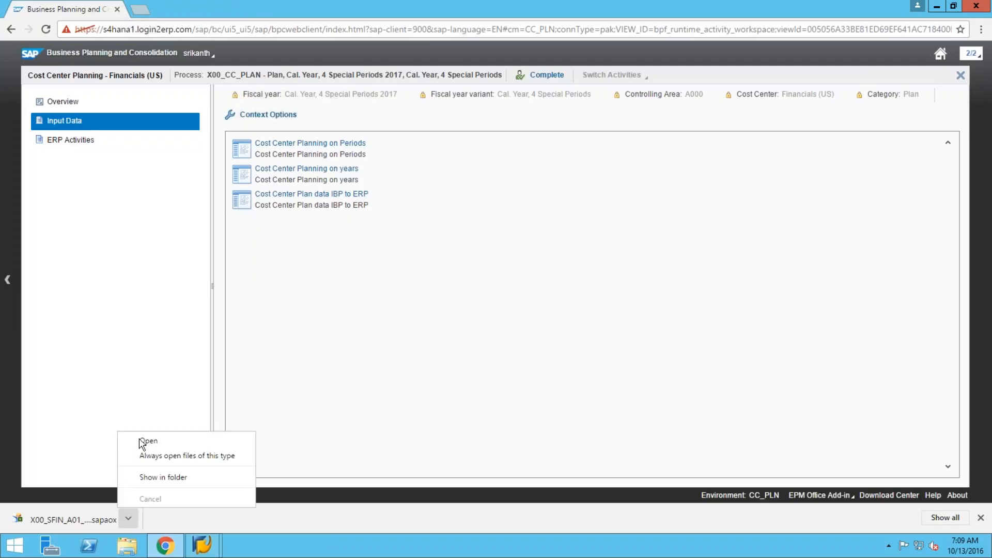
click(150, 443)
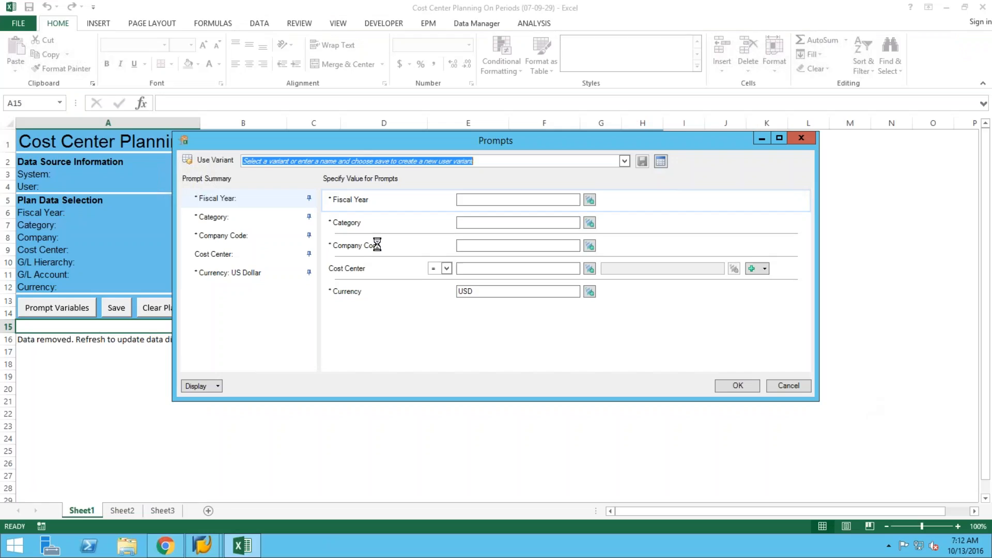
Set the Fiscal Year prompt to 2017 and the Category prompt to PLN.
click(513, 198)
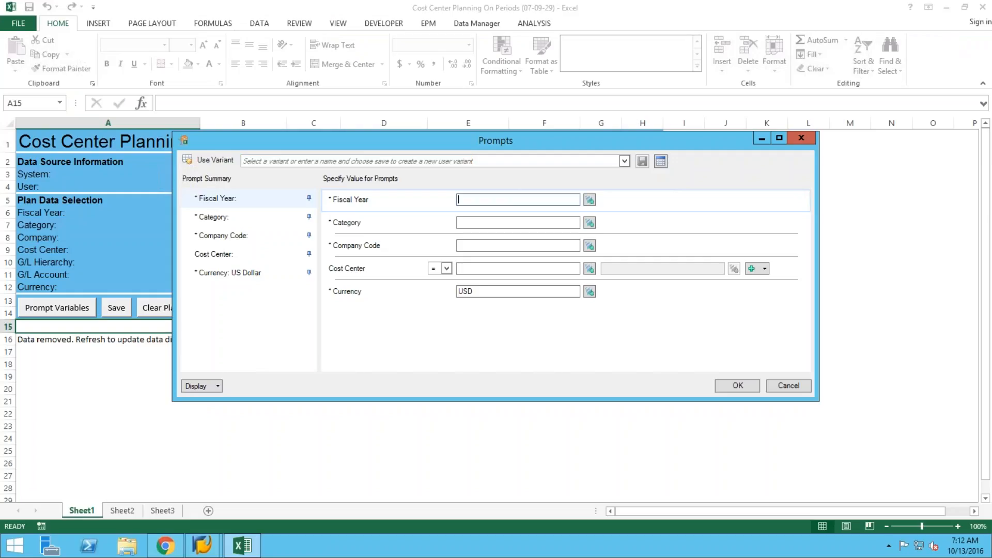
click(590, 200)
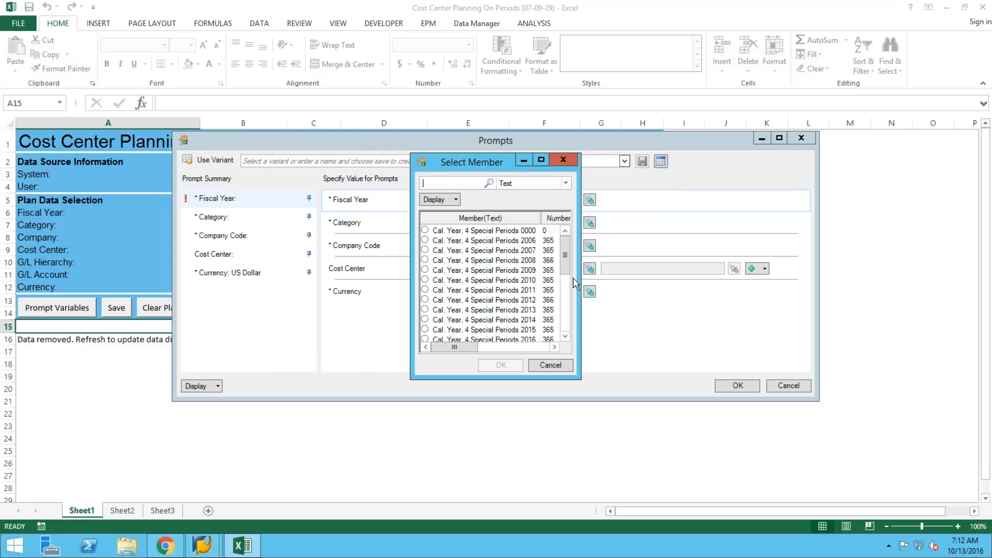
click(566, 337)
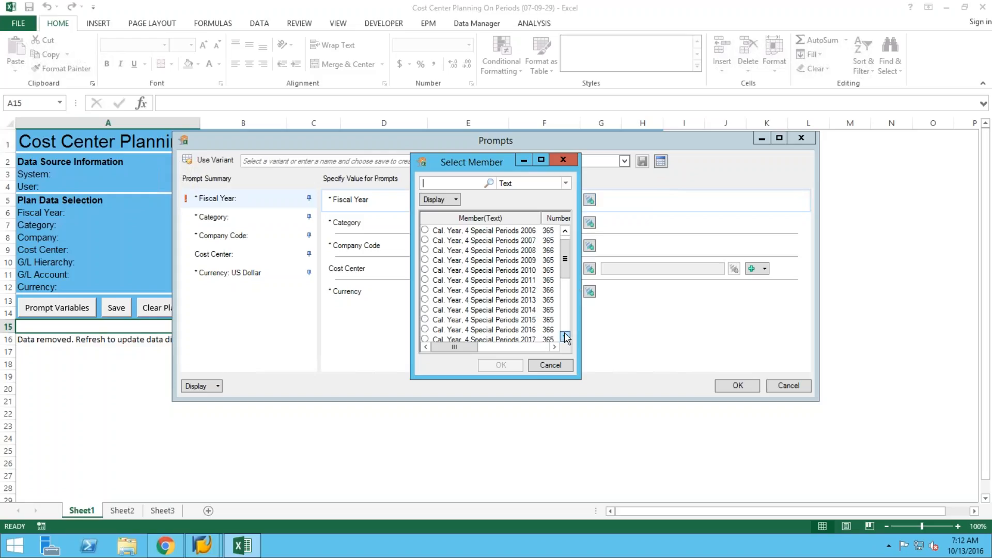
click(425, 339)
click(499, 365)
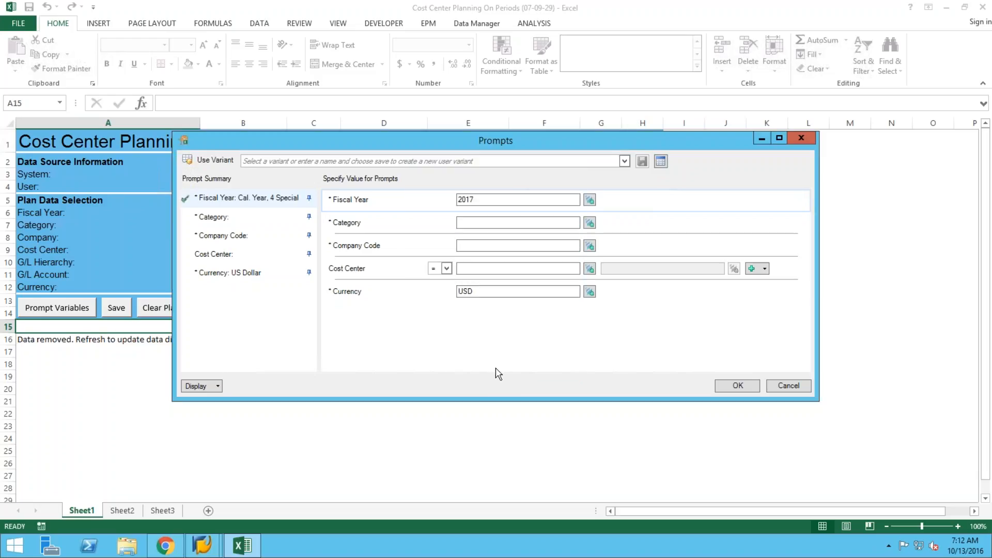
click(590, 226)
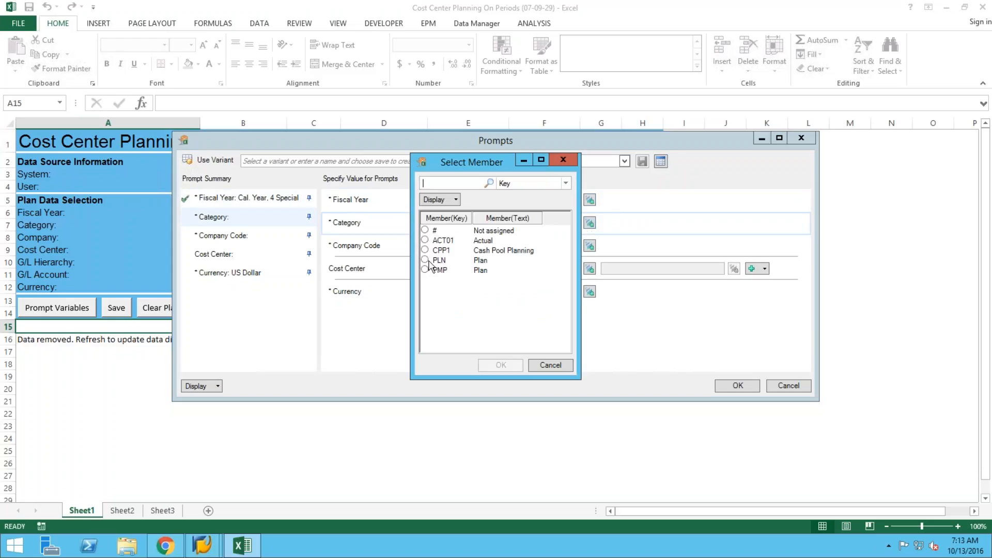
click(427, 262)
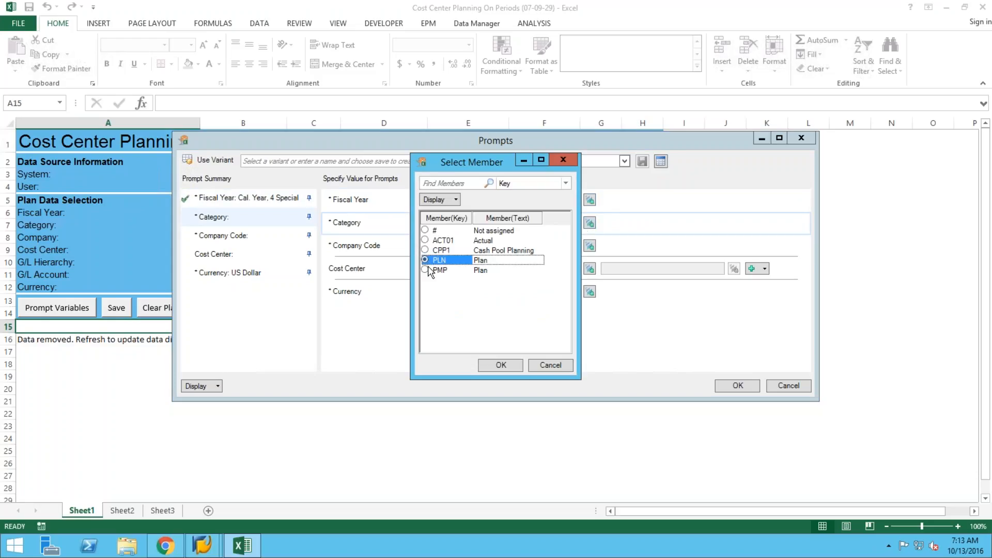
click(501, 366)
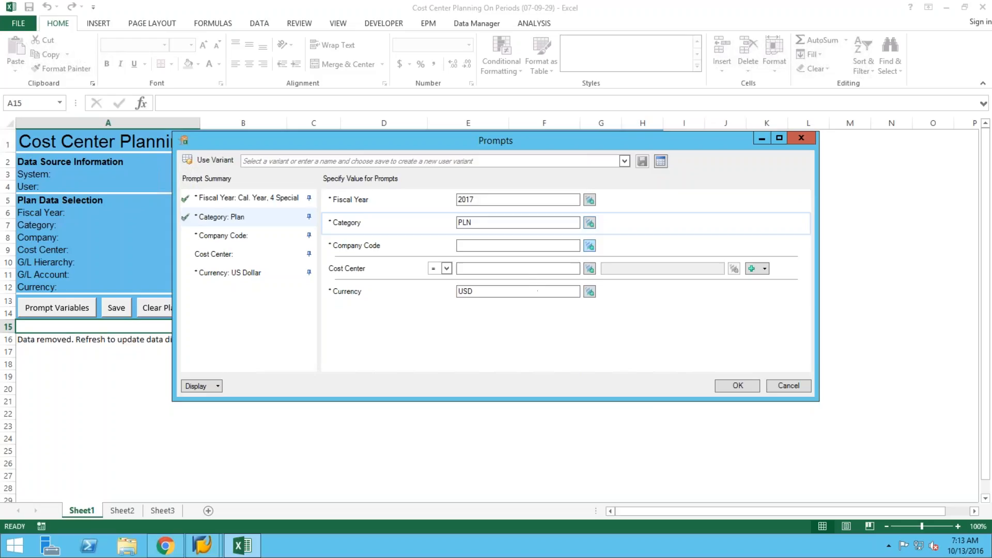
Set company code 1710 and cost center 17101101, then apply the prompts.
click(590, 246)
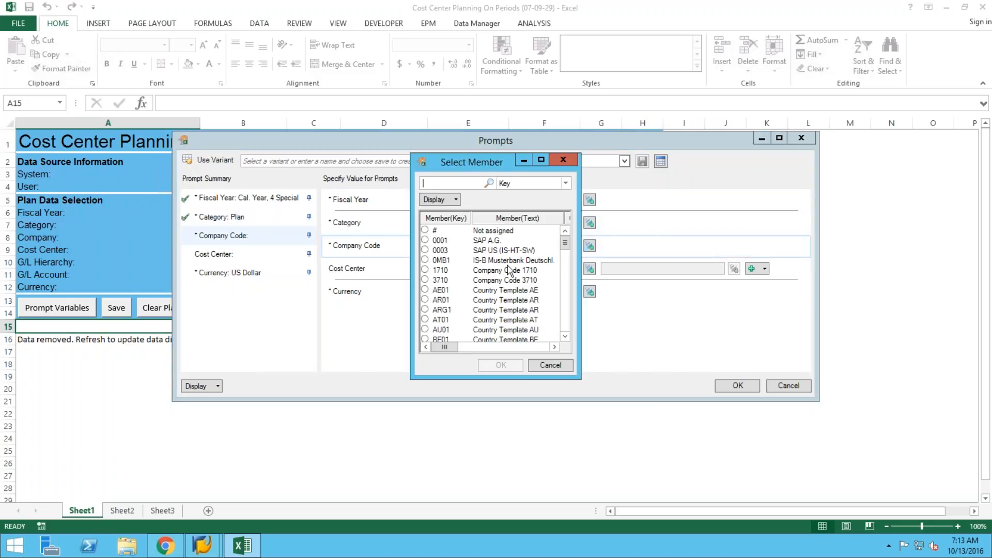
click(426, 270)
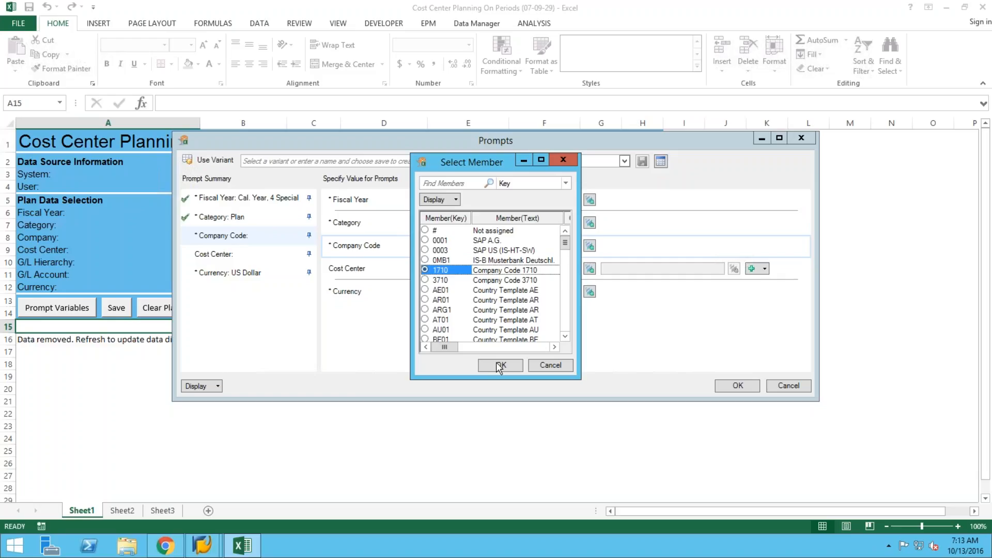
click(500, 365)
click(589, 269)
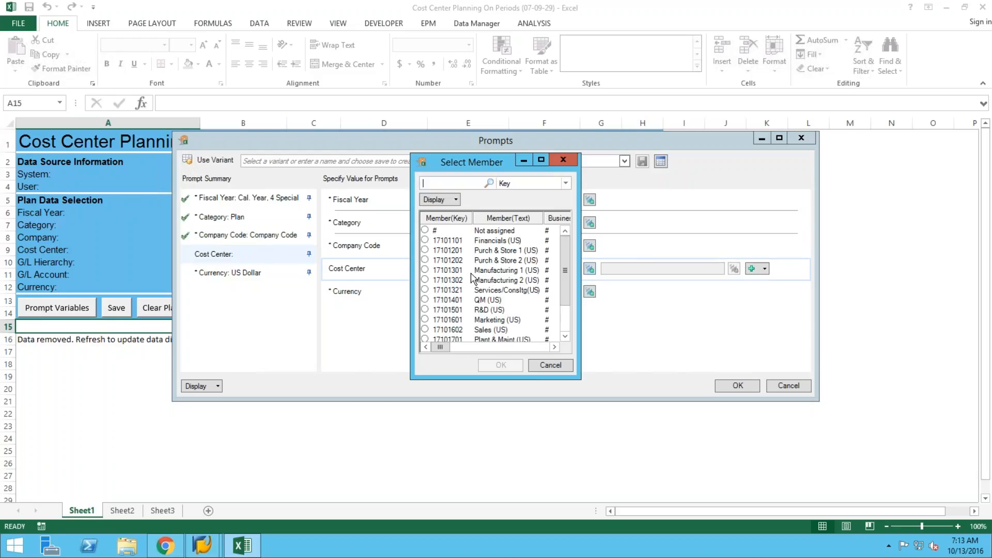
click(426, 240)
click(501, 365)
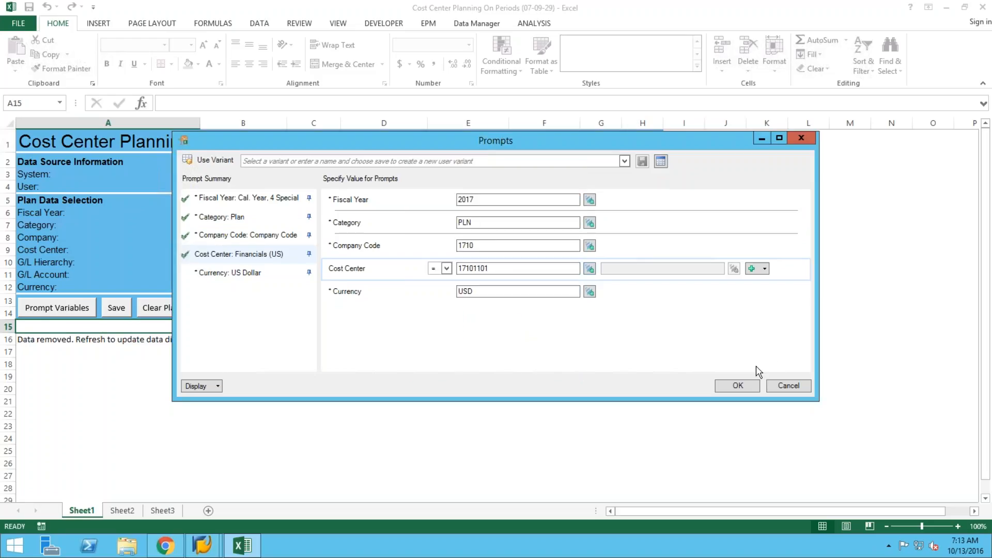
click(734, 387)
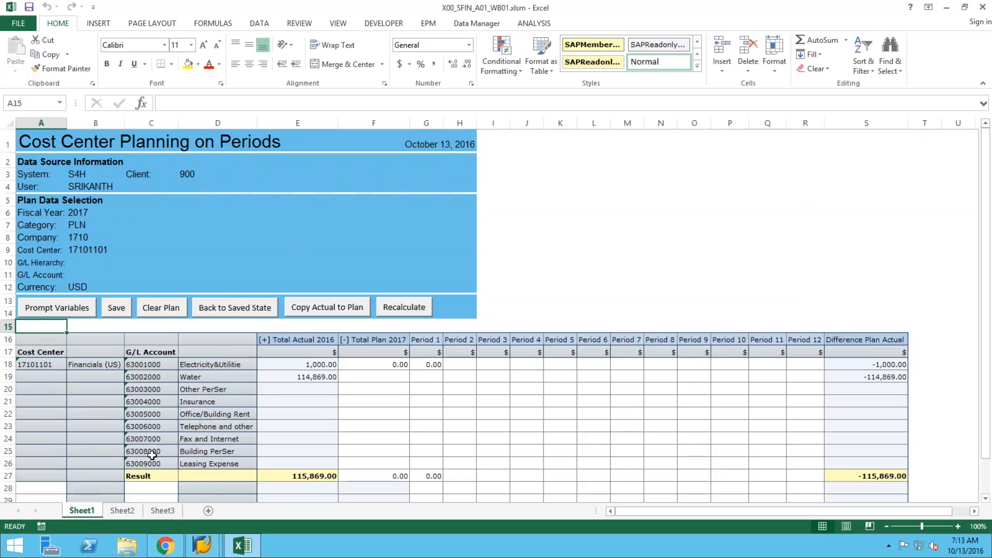
Enter and save a 100 Period 1 plan for account 63001000 Electricity & Utilities.
click(437, 365)
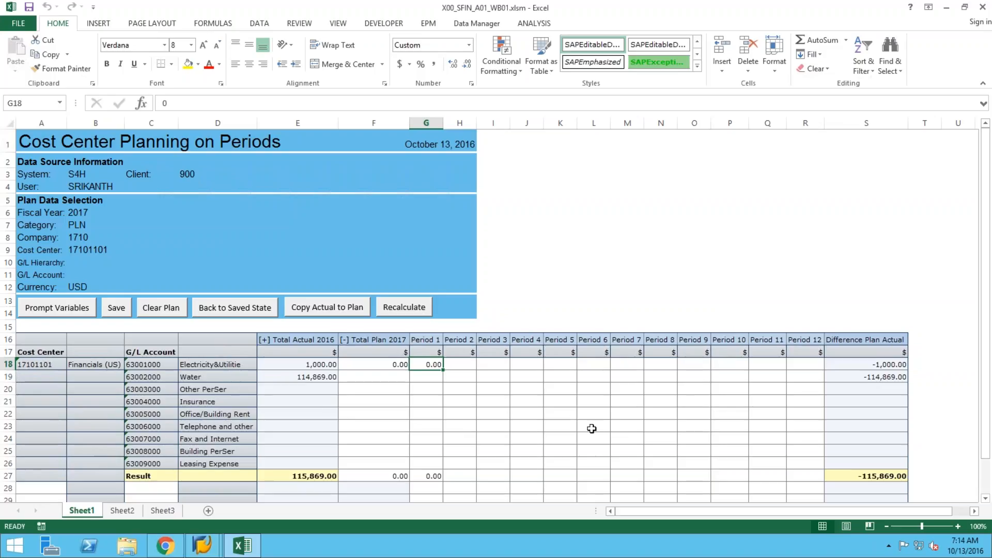
text(1000)
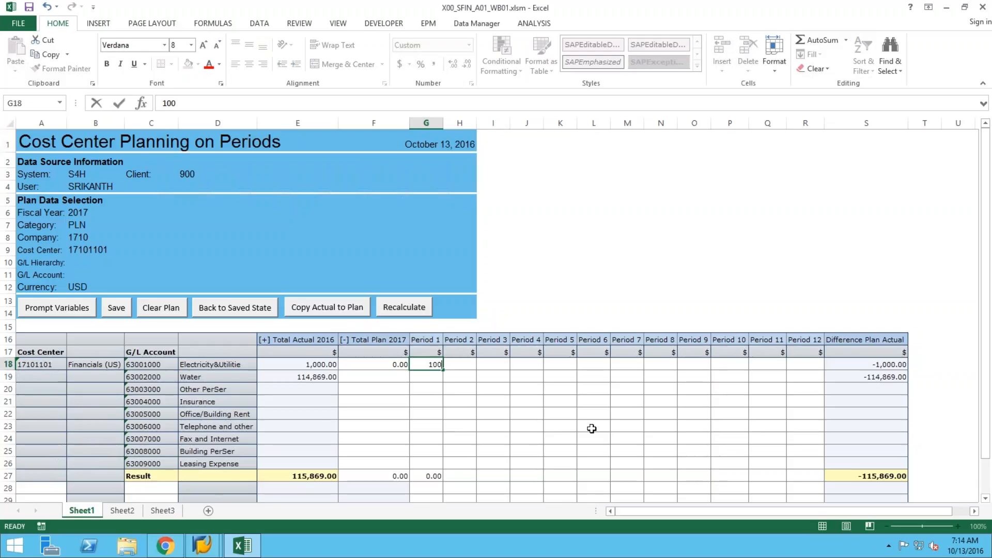
key(Return)
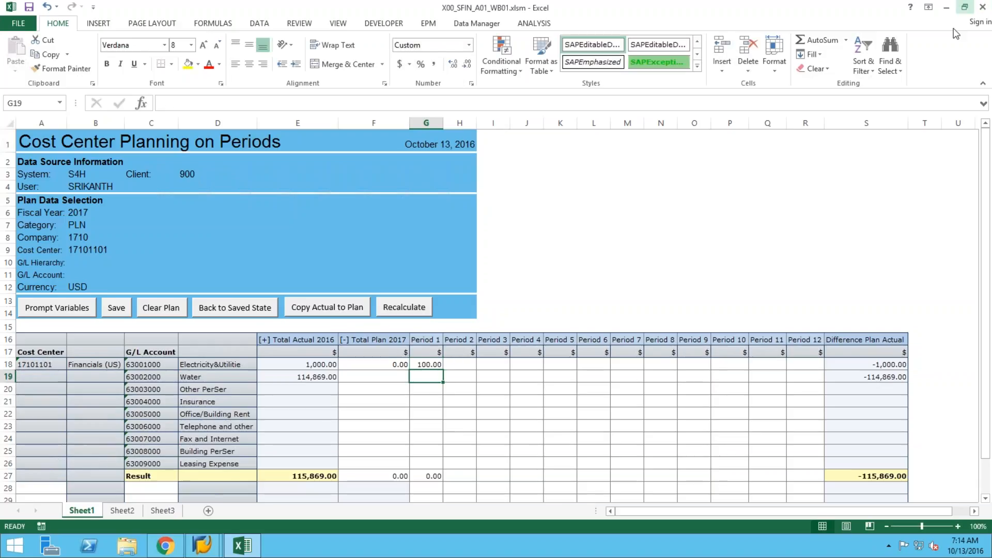
click(529, 22)
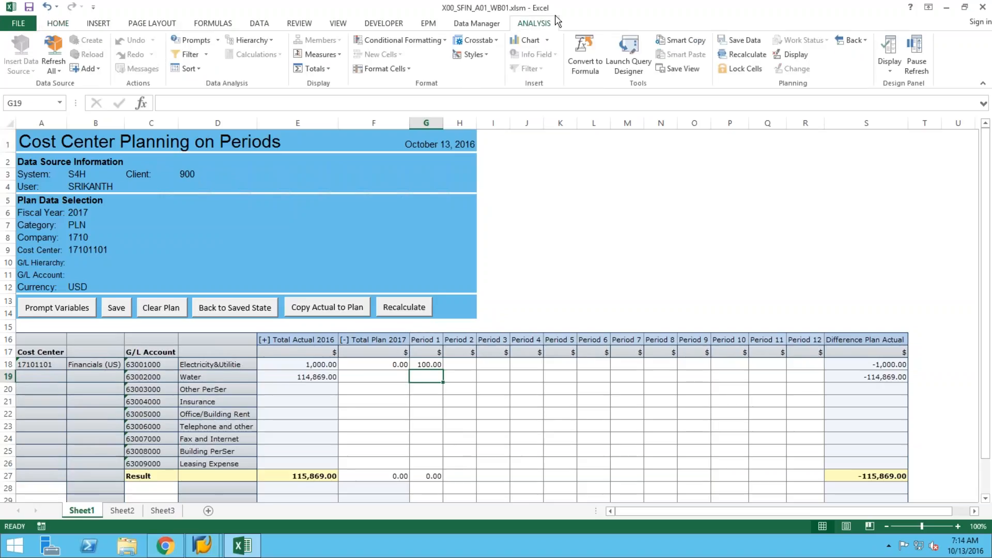
click(746, 44)
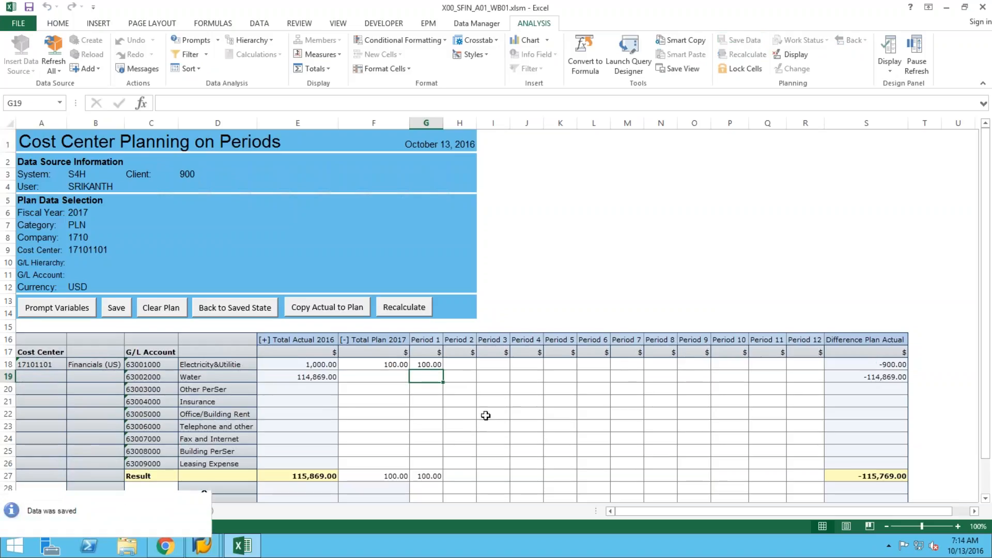
click(466, 364)
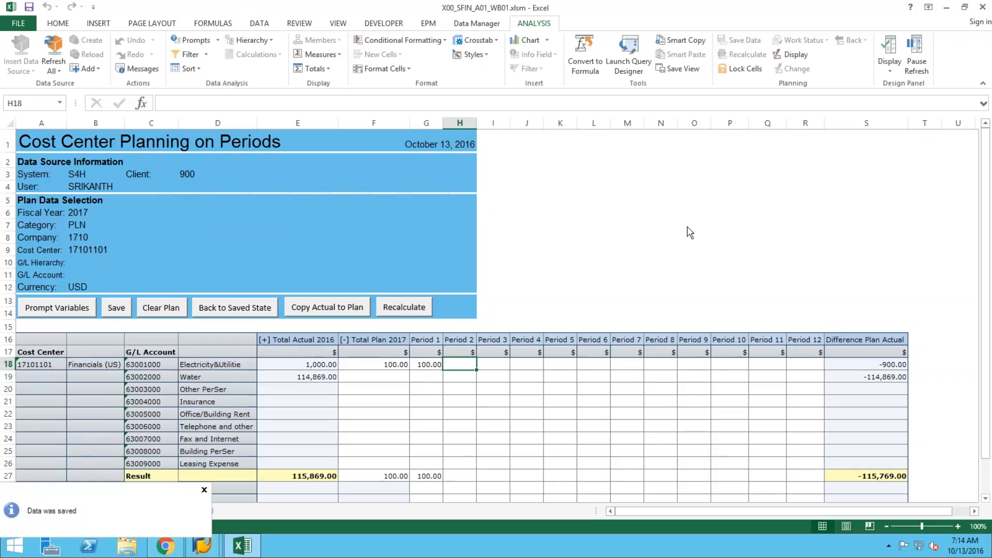
click(458, 379)
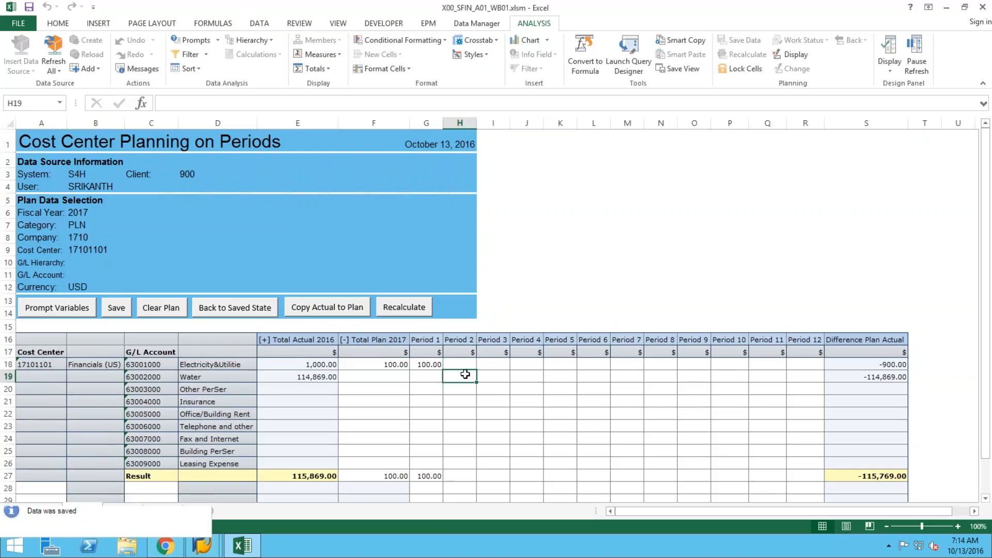
Save a 200 Period 2 plan for Water, then expand Total Actual 2016 into periods.
text(200)
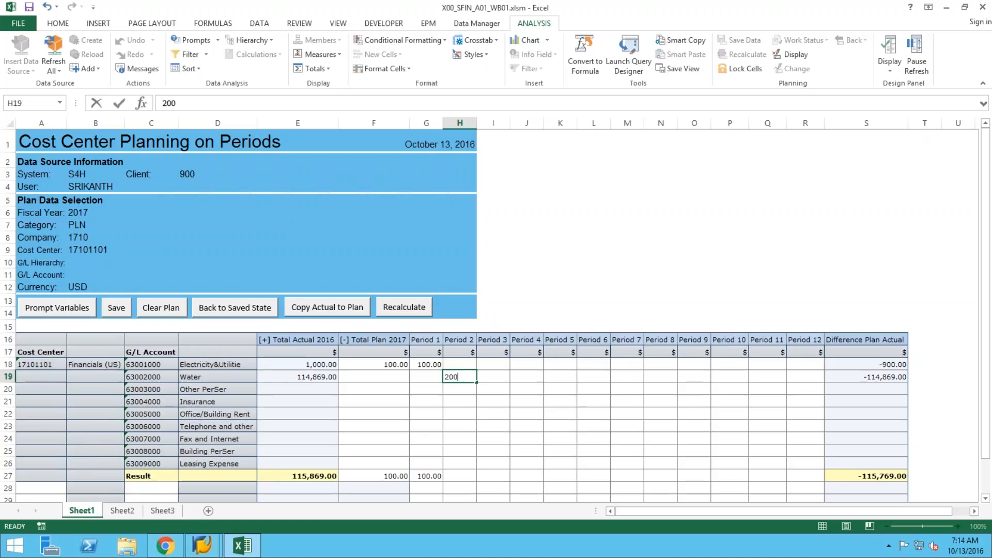
key(Return)
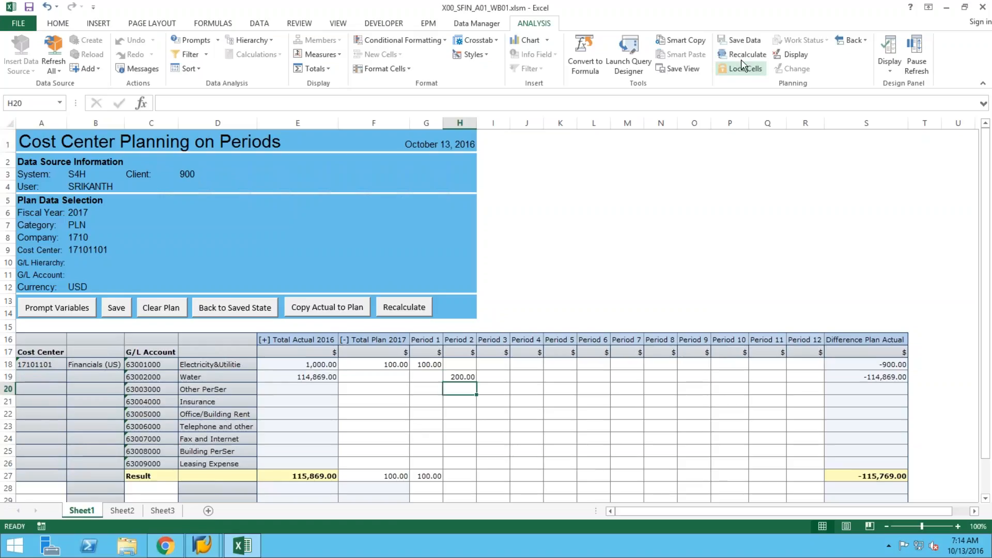
click(743, 41)
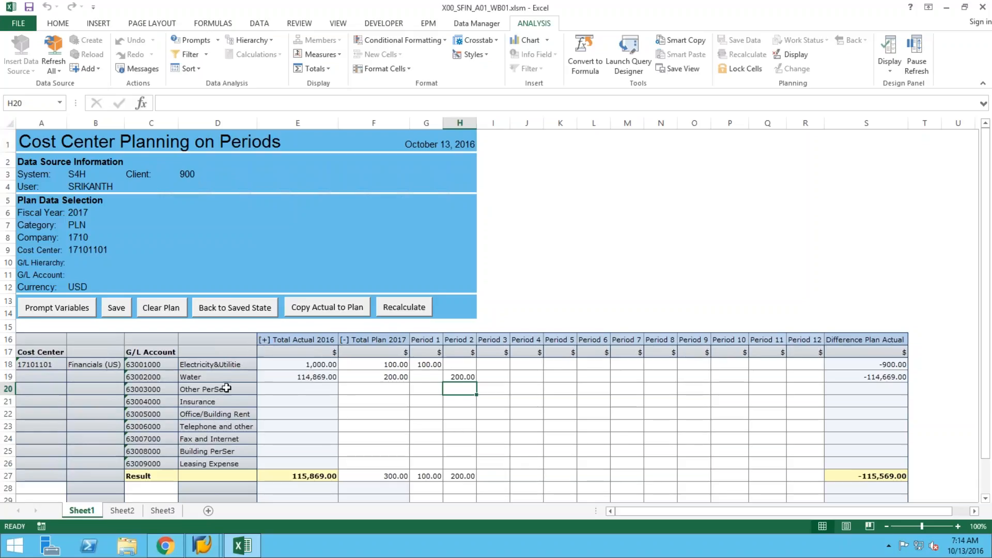
click(264, 342)
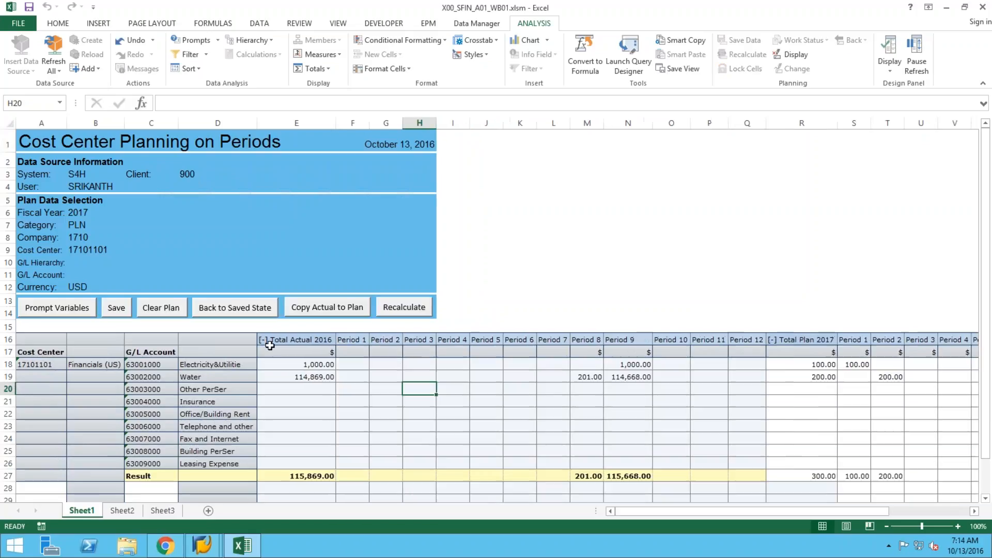
Check the Period 9 actual for Electricity & Utilities, then collapse Total Actual 2016.
click(627, 366)
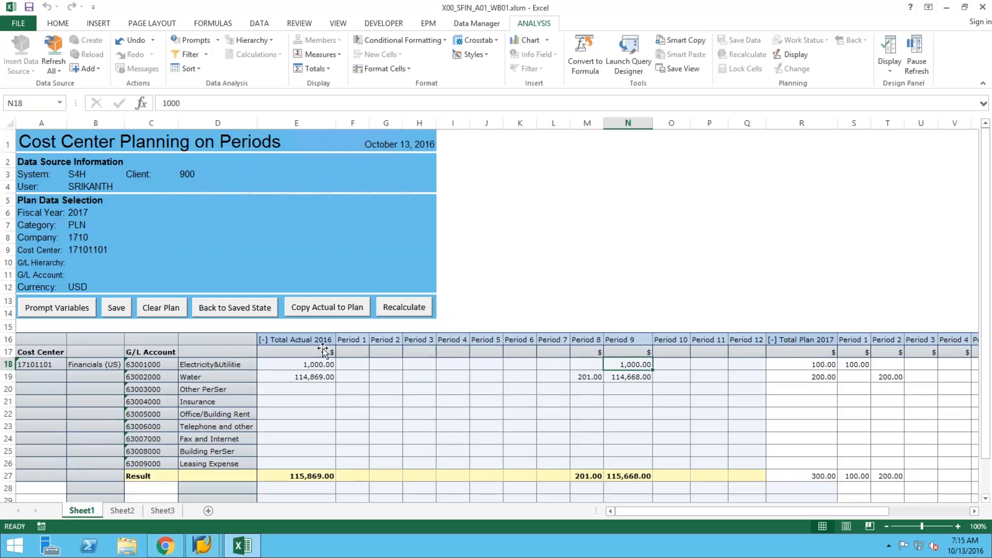
click(264, 339)
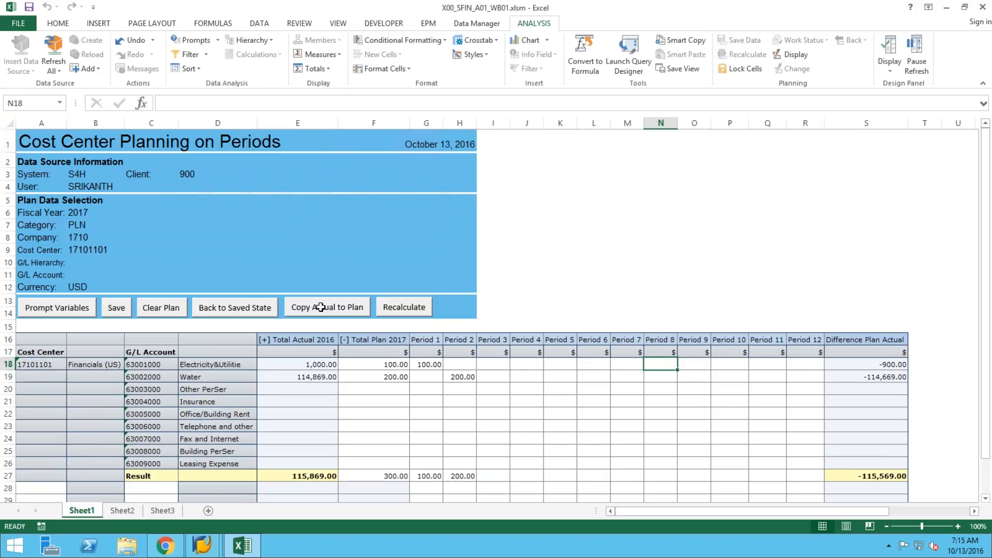
Copy 2016 actuals into the 2017 plan (Total Plan 115,869.00), then compare against Total Actual 2016.
click(321, 307)
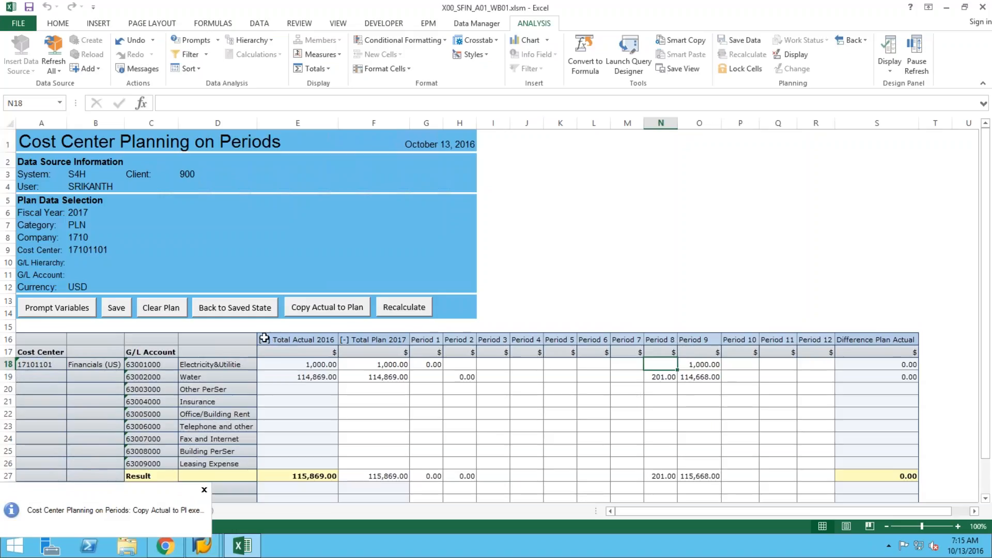
click(264, 338)
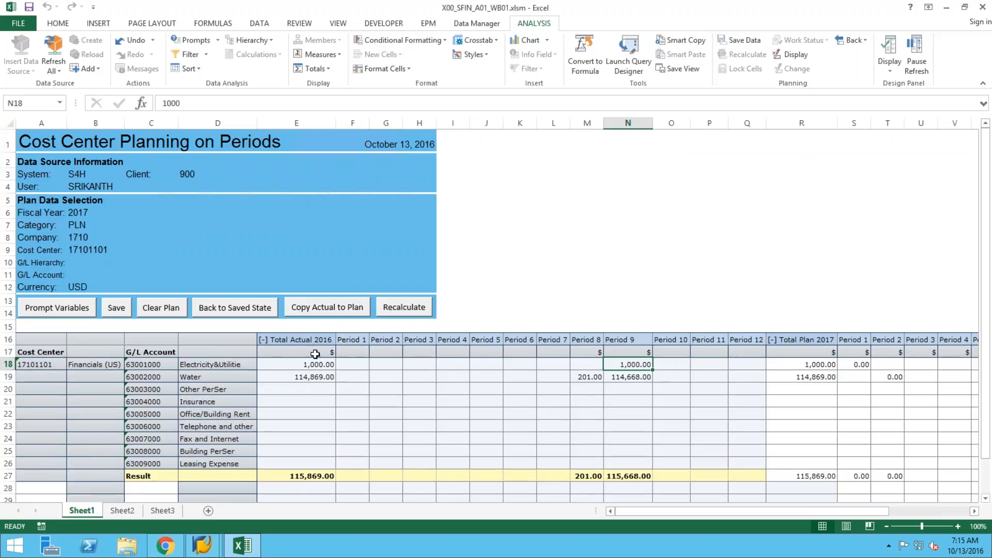
click(264, 340)
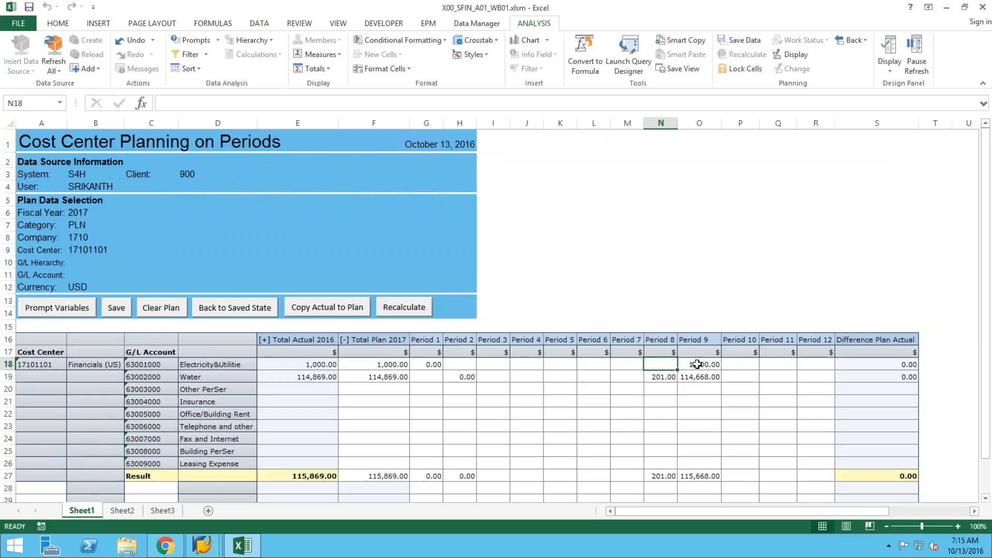
Save the copied plan, then add and save a 100 Period 4 plan for Insurance.
click(697, 376)
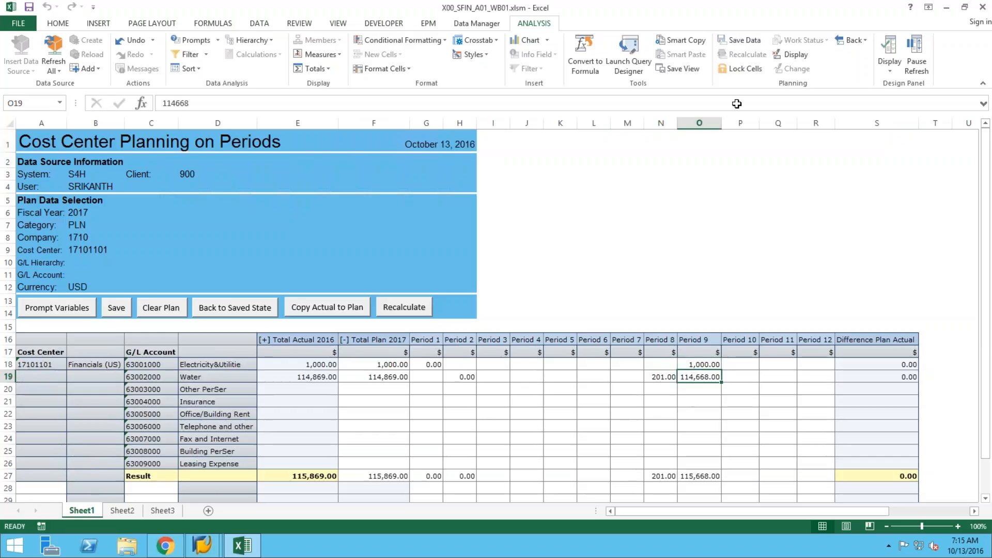
click(742, 41)
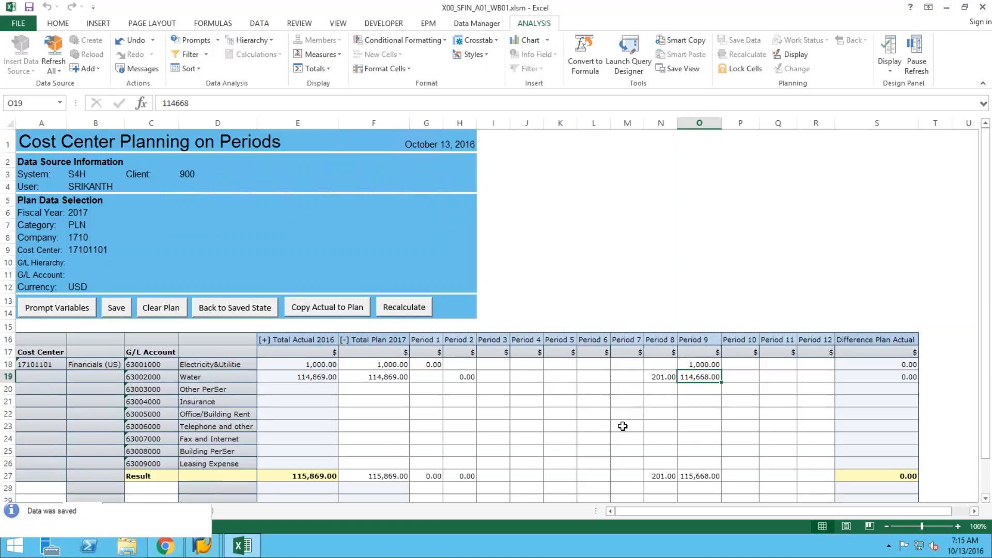
click(520, 407)
text(100)
key(Return)
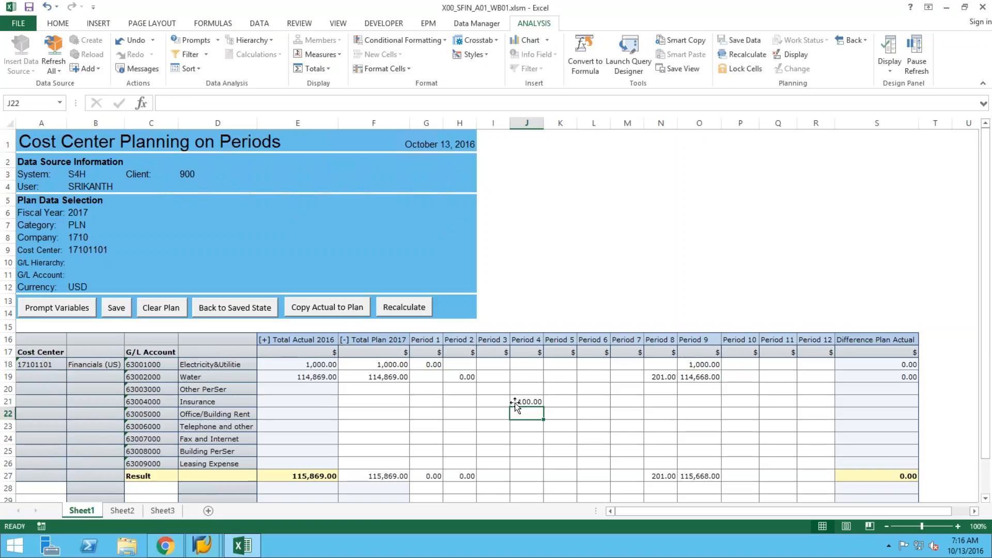
click(740, 42)
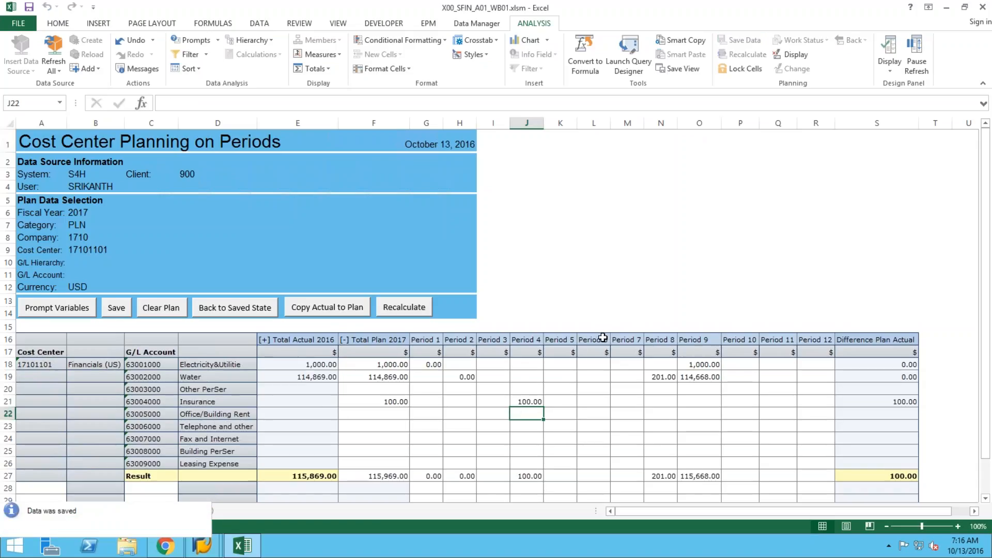
click(384, 476)
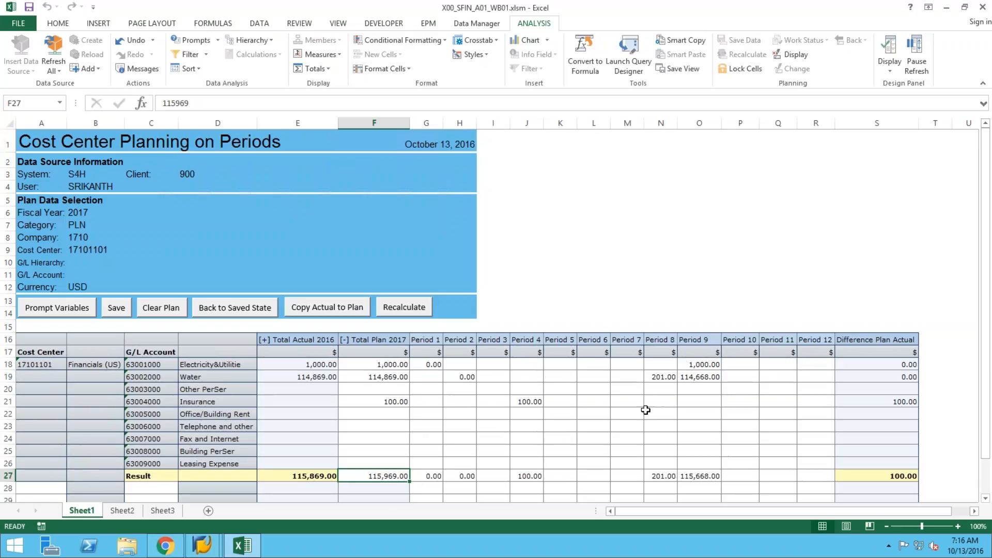
Clear the plan, restore its saved values (Total Plan 115,969.00), and bring up Prompt Variables.
click(165, 310)
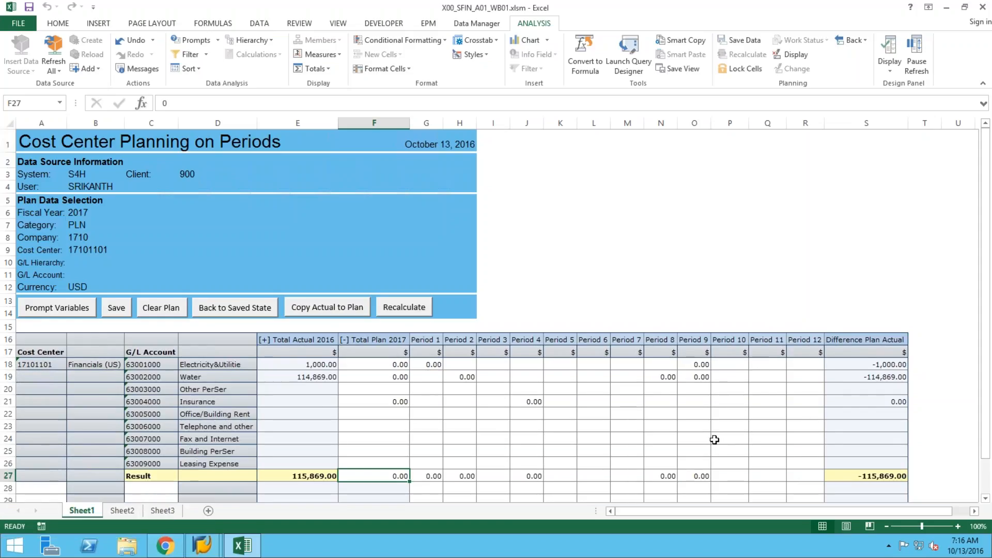
click(236, 314)
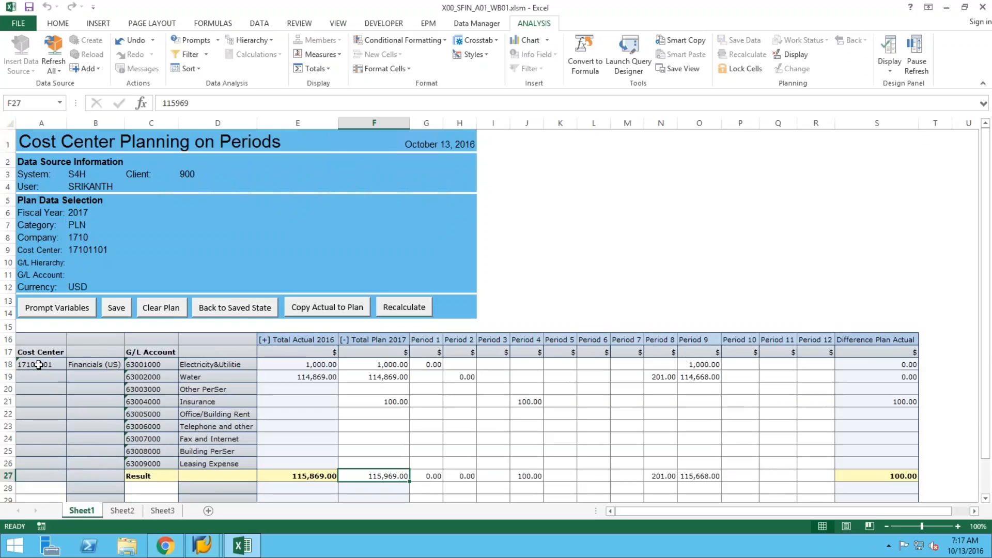
click(59, 310)
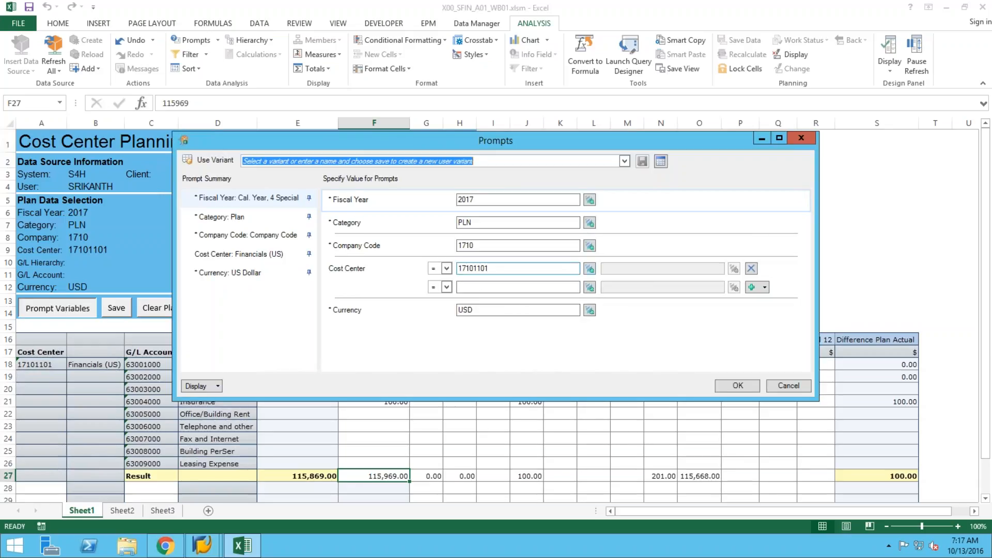
Change the cost center prompt to 17101201 Purch & Stores 1 (US) and refresh the report.
click(590, 269)
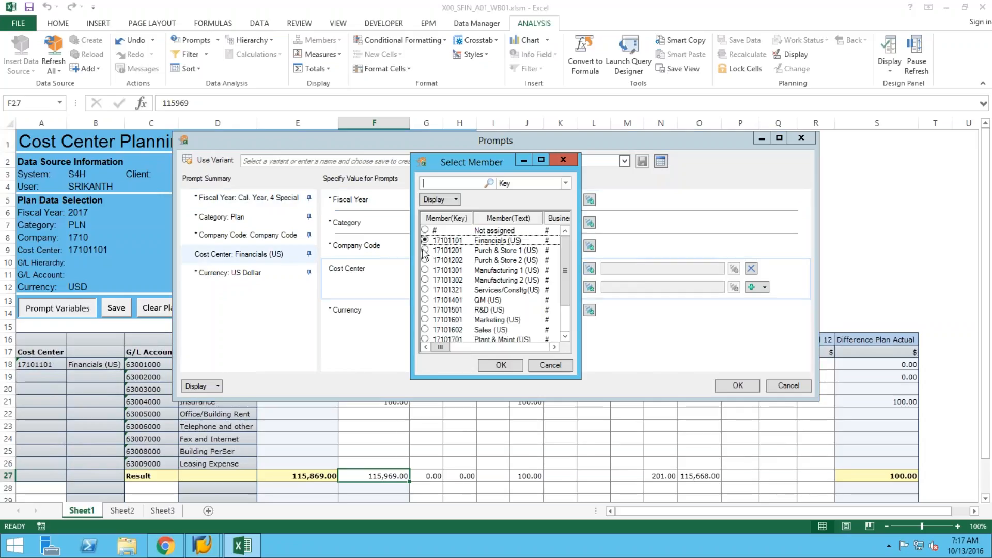
click(425, 251)
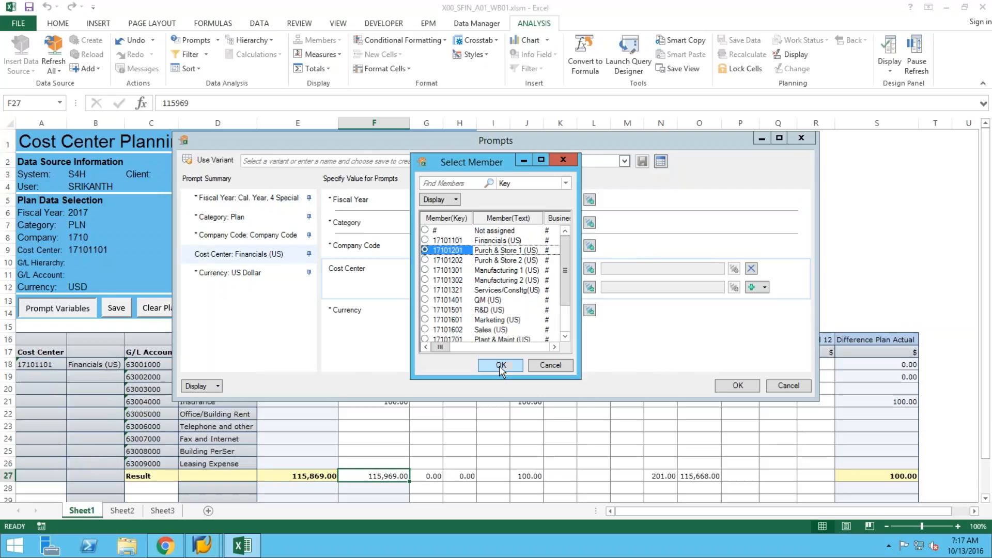
click(500, 366)
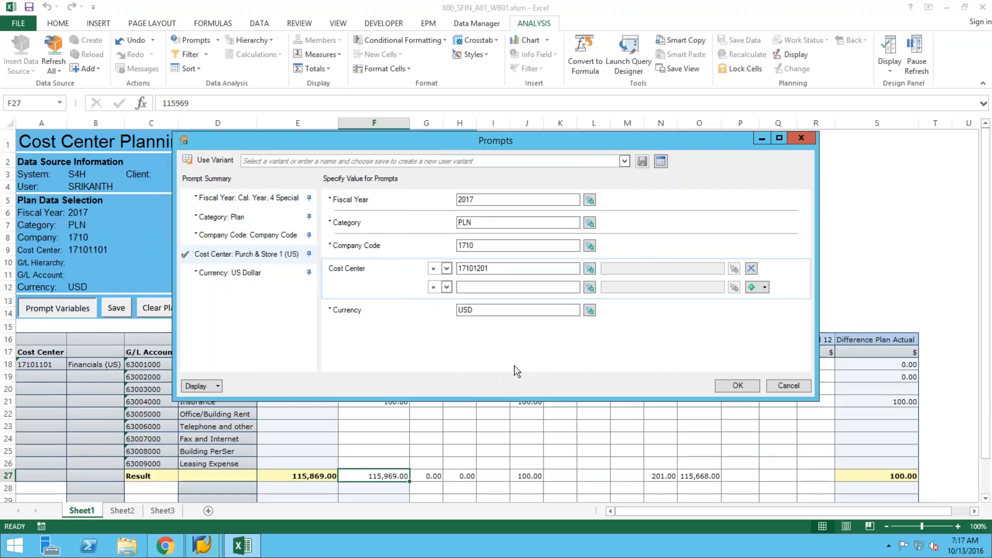
click(738, 386)
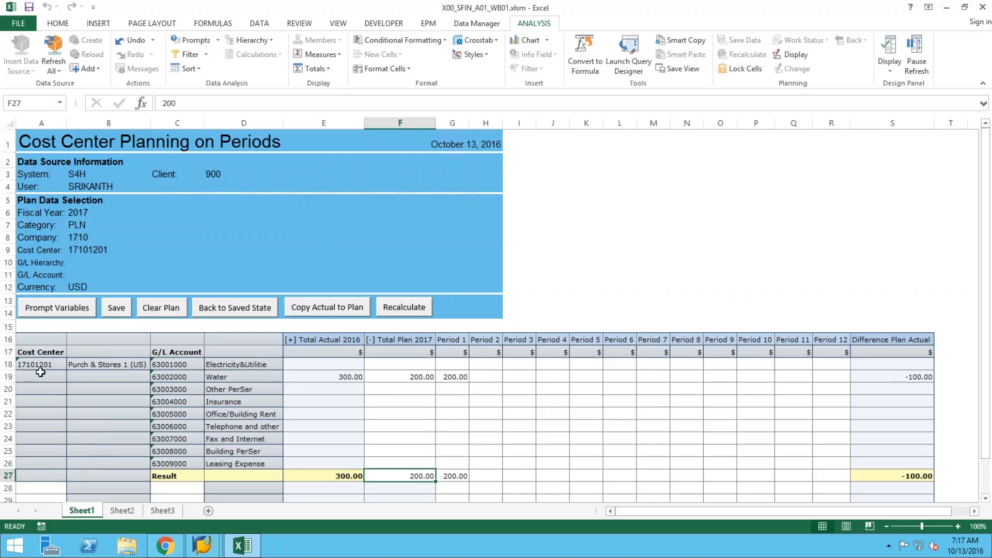
Save a 100 Period 1 plan for Electricity&Utilitie (Total Plan 300.00), then close Excel.
click(104, 363)
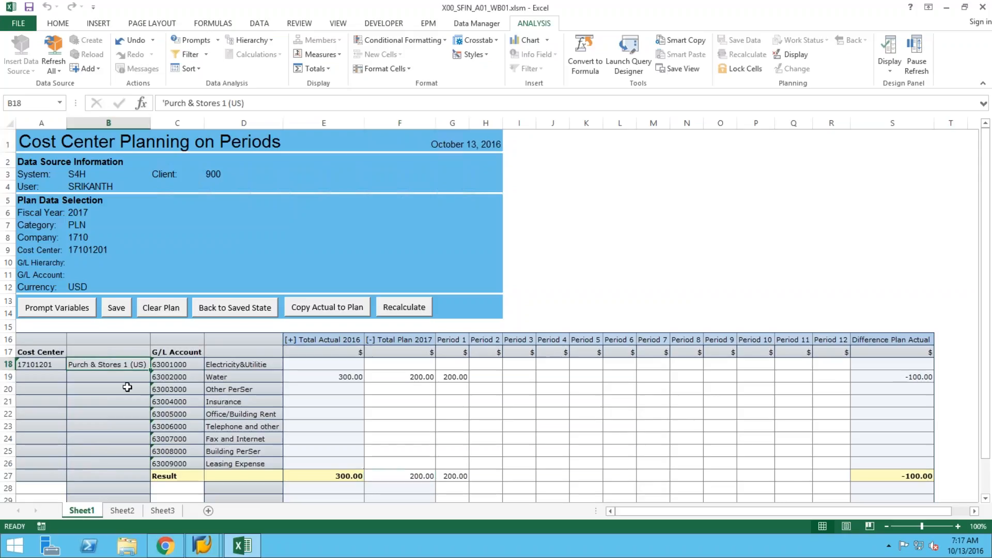
click(453, 379)
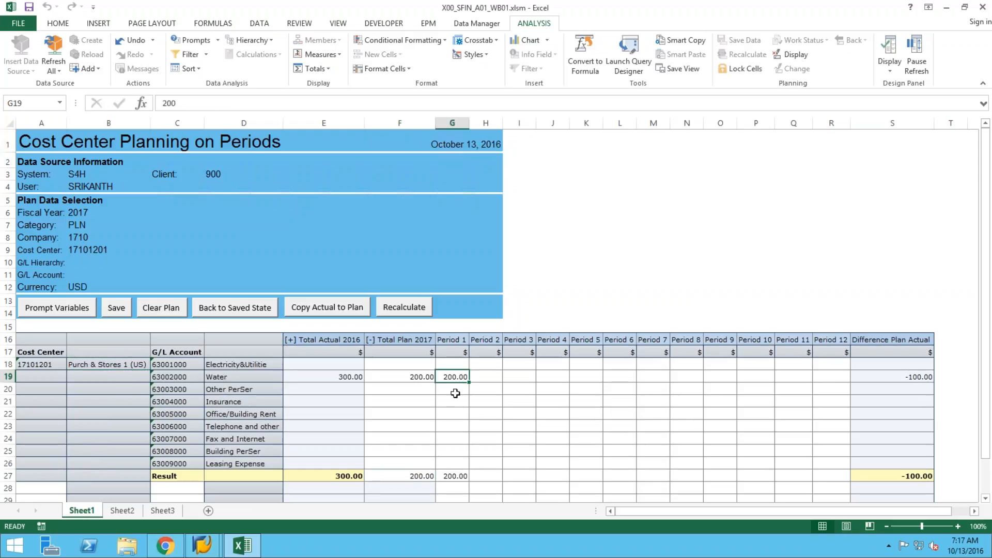
click(455, 366)
text(100)
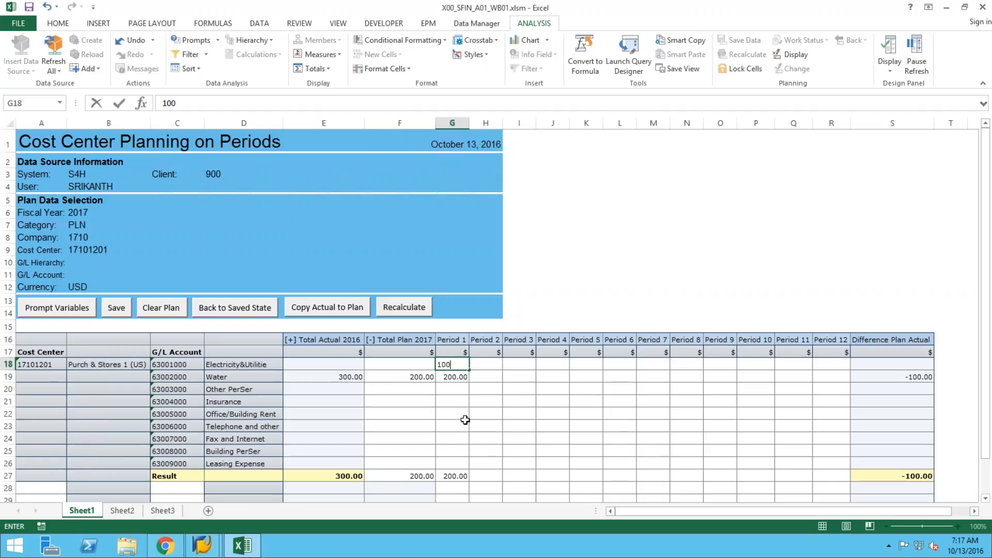
key(Return)
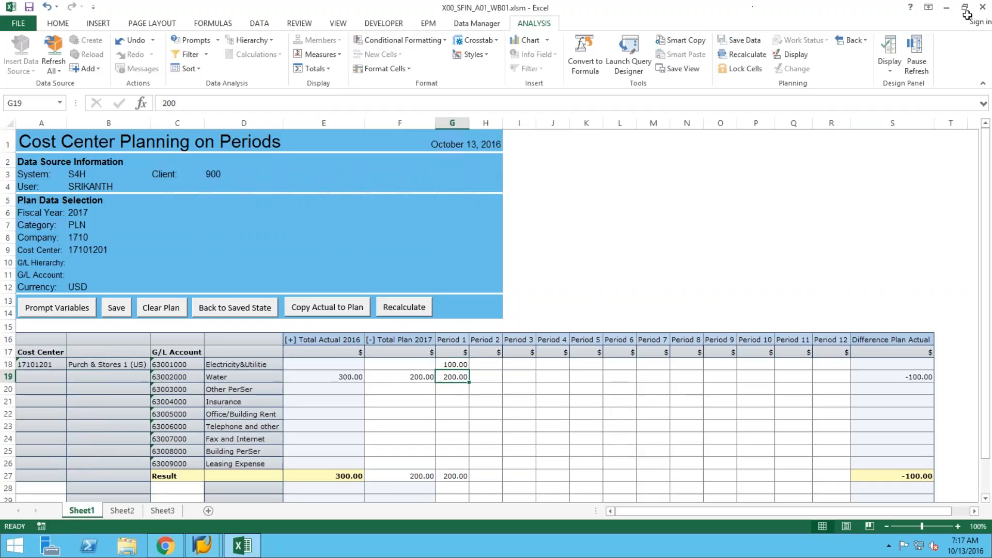
click(742, 42)
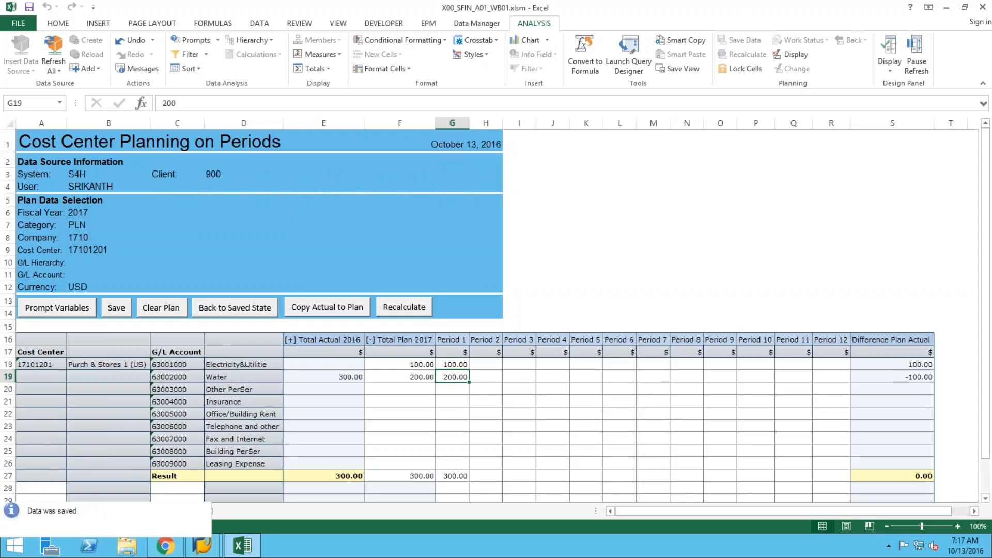
click(983, 7)
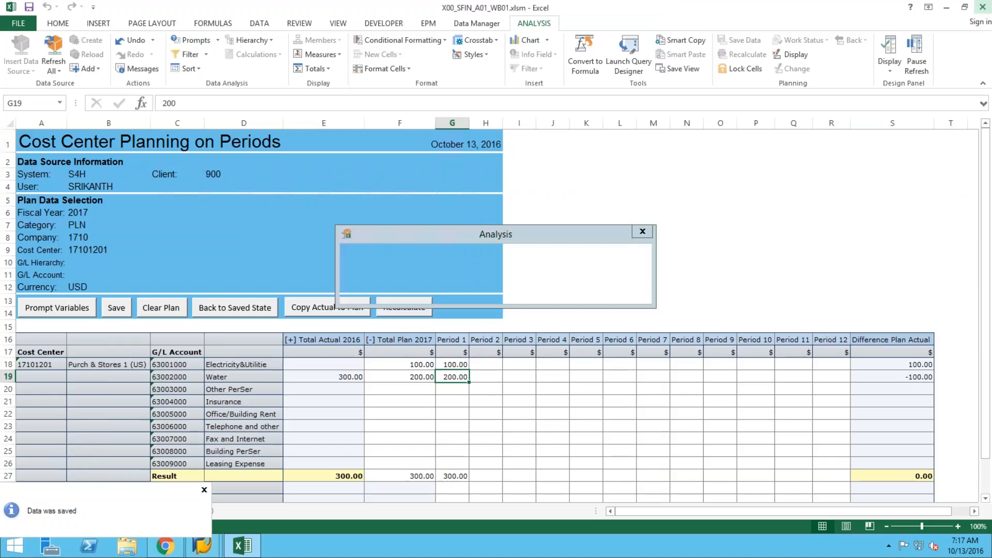
Close the workbook without saving and return to the BPC Input Data page in Chrome.
click(561, 291)
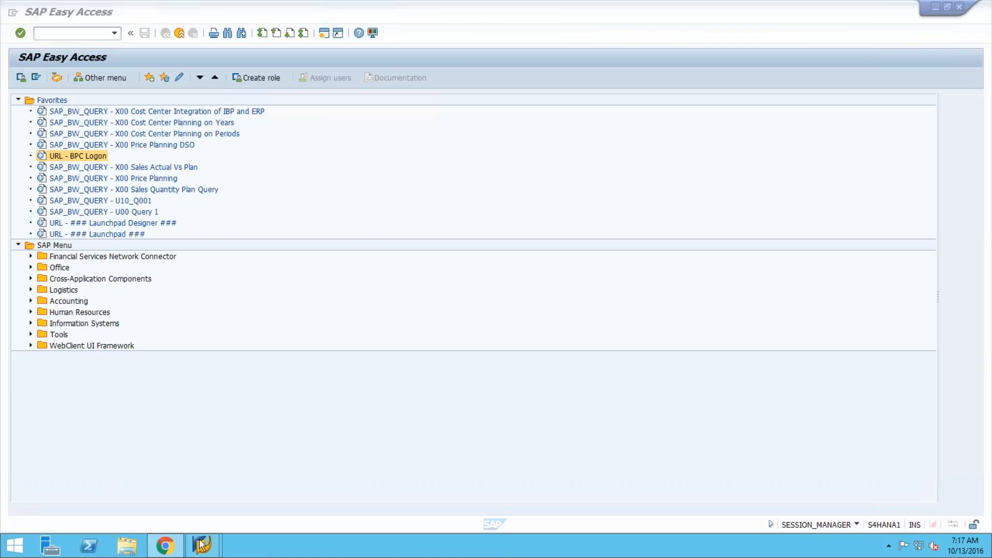
click(168, 546)
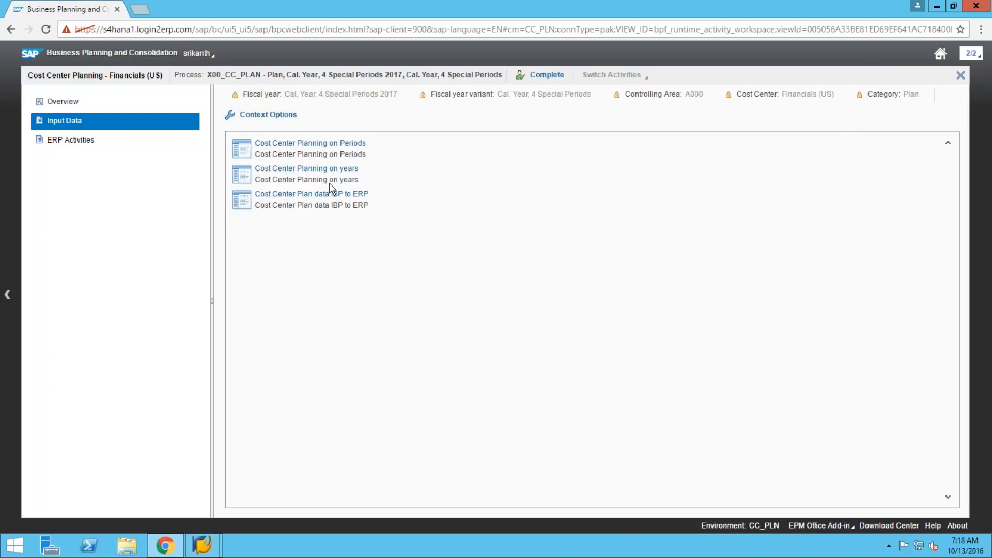
Launch the Cost Center Planning on years form from the BPC Input Data list.
click(303, 174)
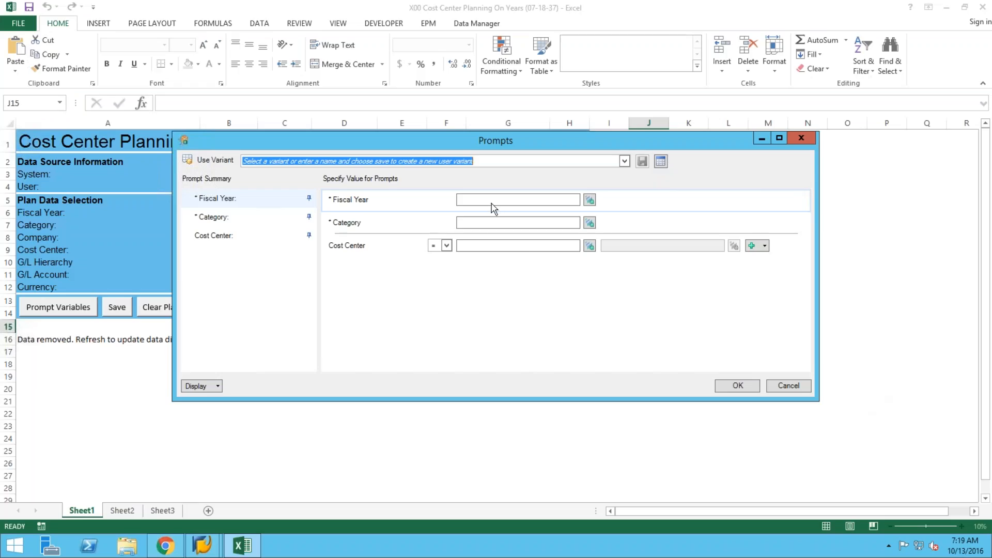
Set the fiscal year prompt to 2017 via value help.
click(494, 205)
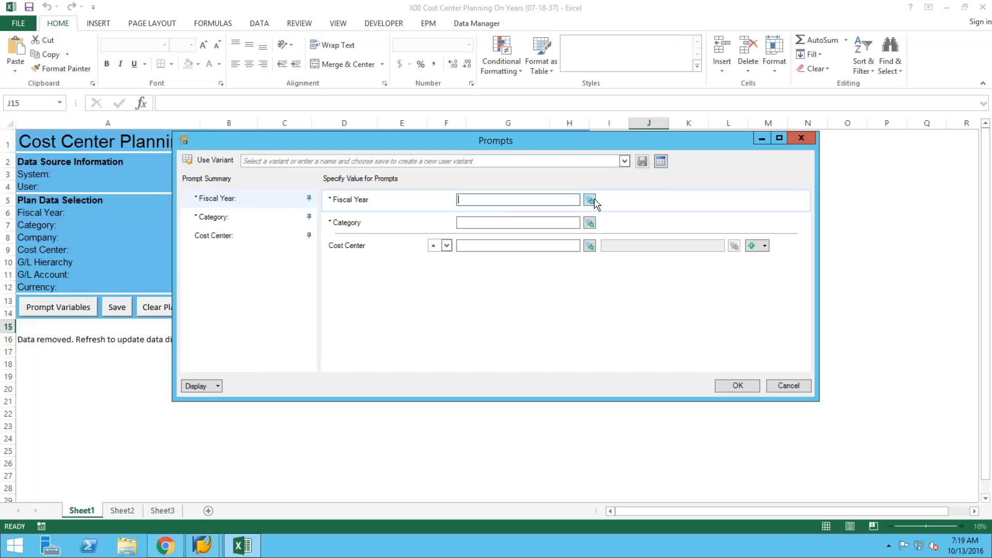
click(591, 201)
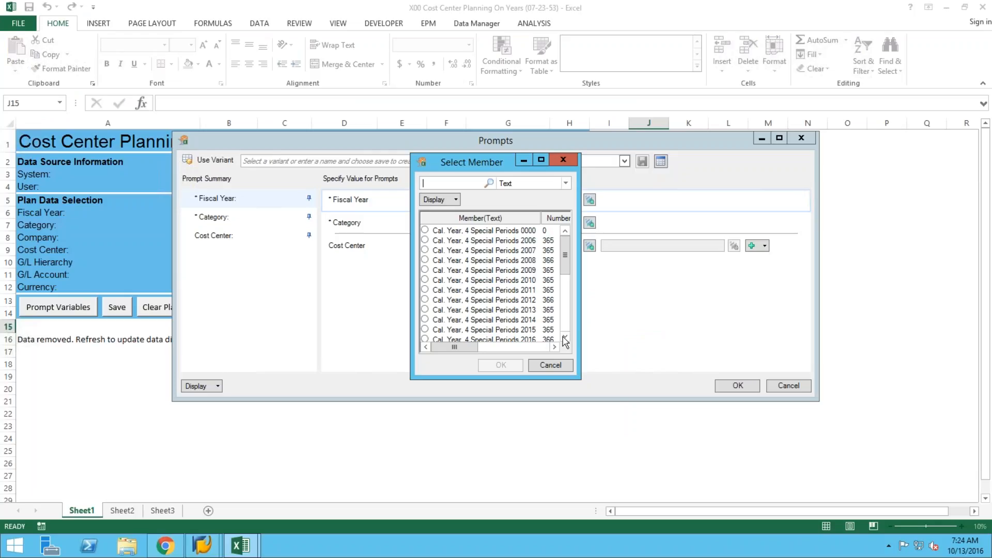
click(565, 337)
click(565, 337)
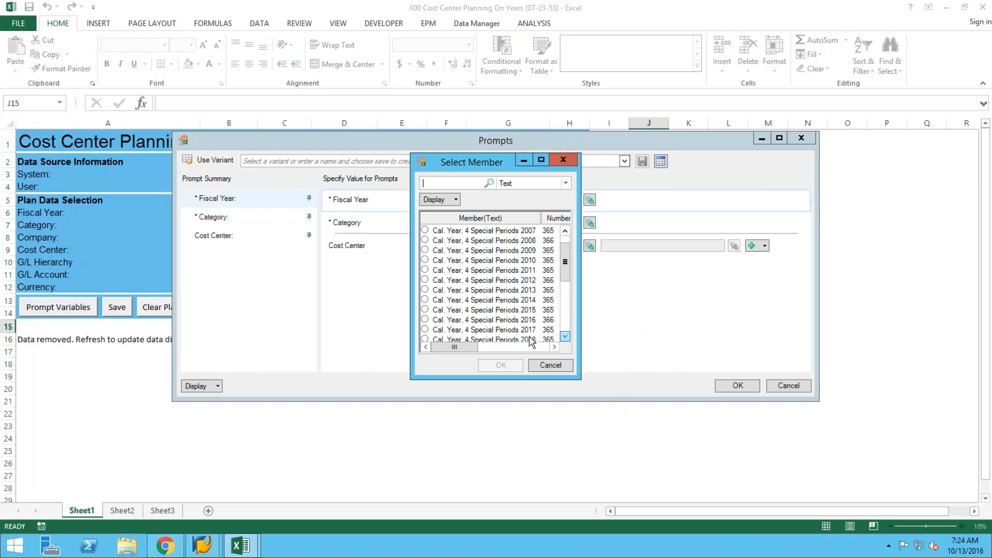
click(425, 329)
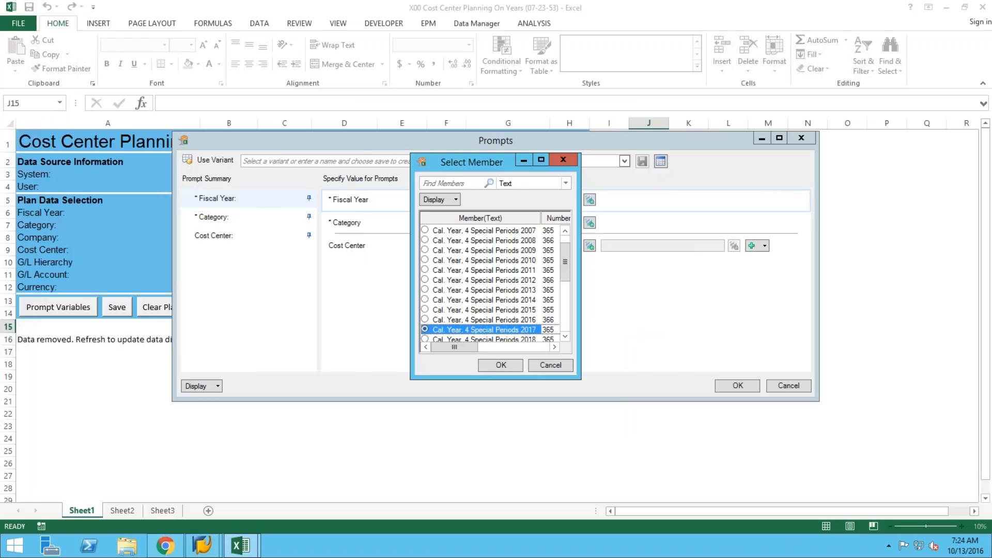
click(495, 365)
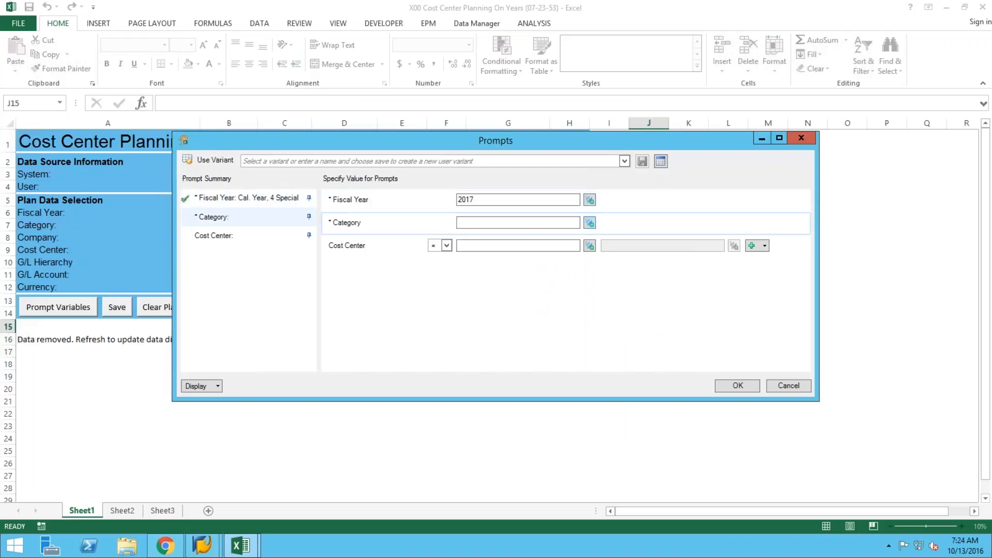
Set category PLN and cost center 17101101 Financials (US), then refresh the sheet.
click(589, 222)
click(426, 260)
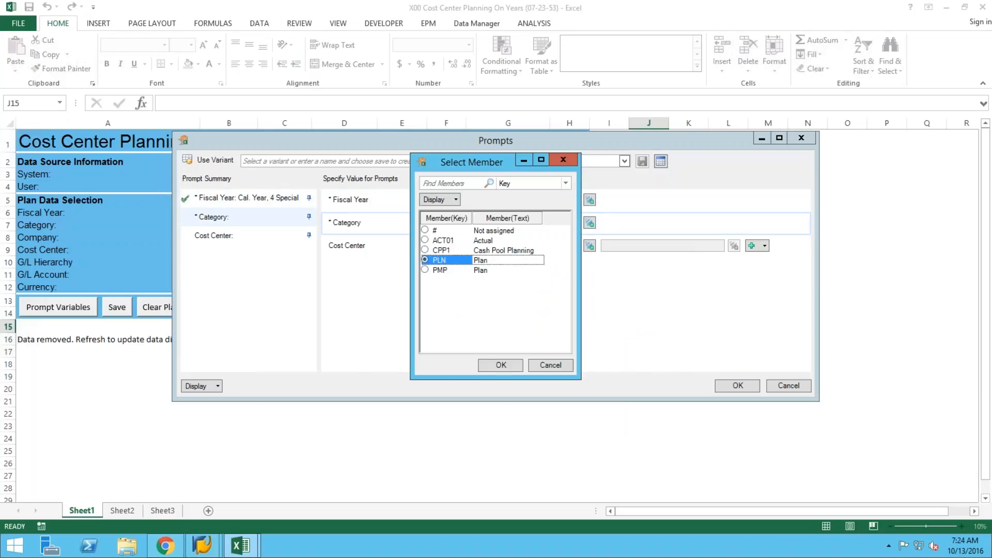
click(501, 366)
click(590, 246)
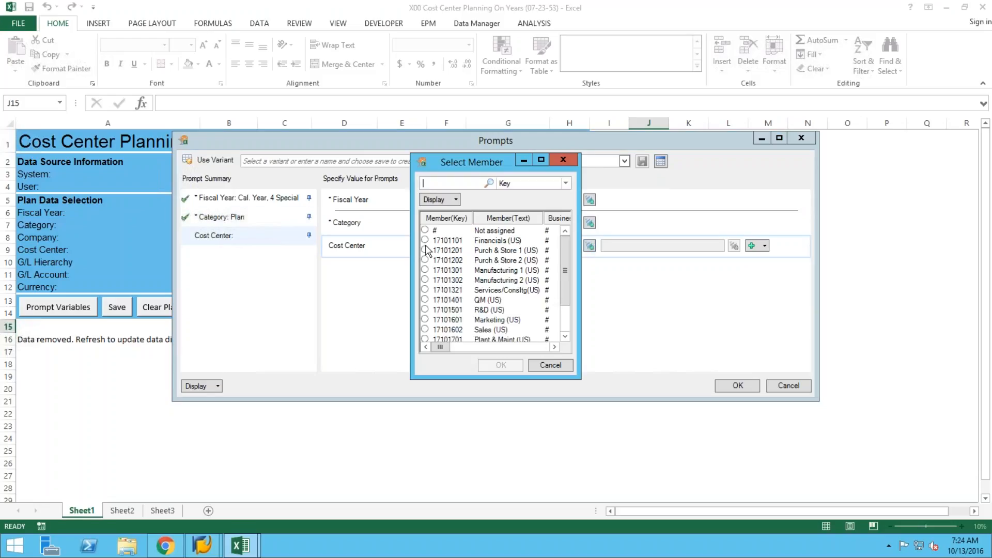
click(425, 240)
click(495, 366)
click(738, 386)
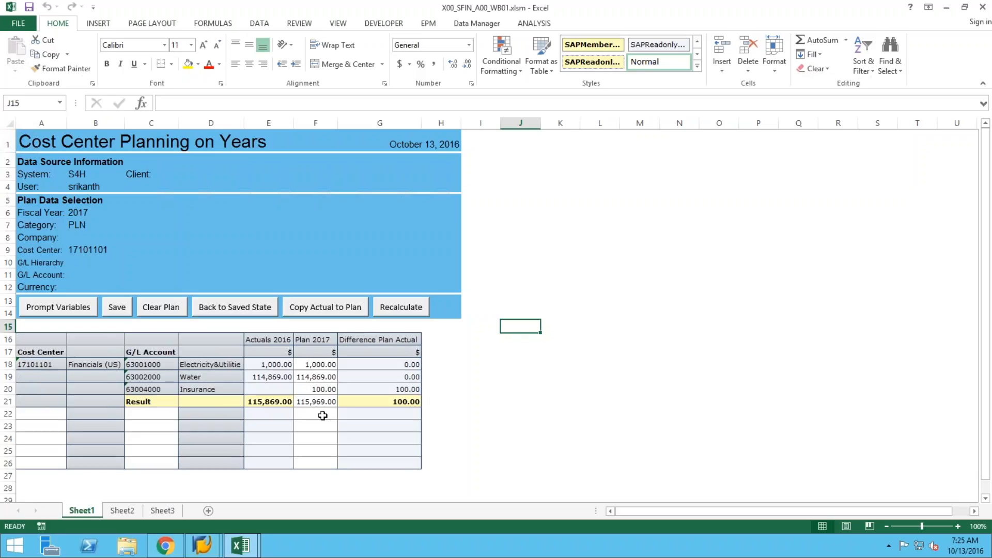
click(92, 368)
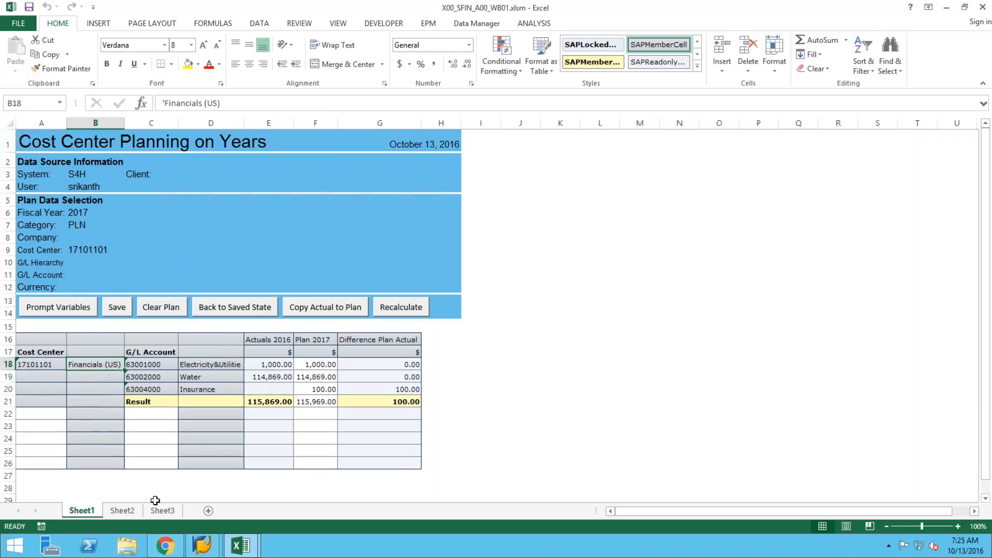
mouse_move(174, 551)
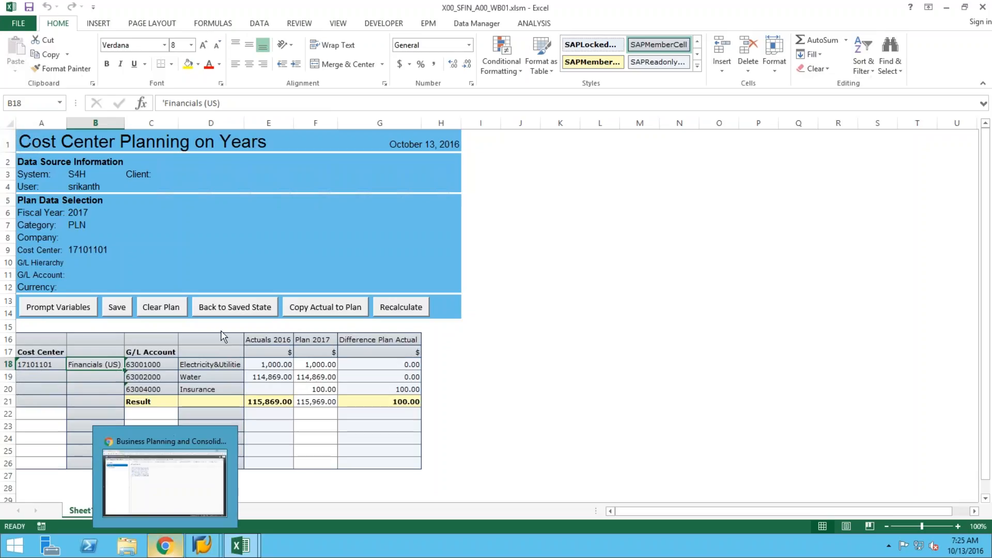
From BPC's ERP Activities, launch Revise the Cost Center Masterdata.
click(172, 440)
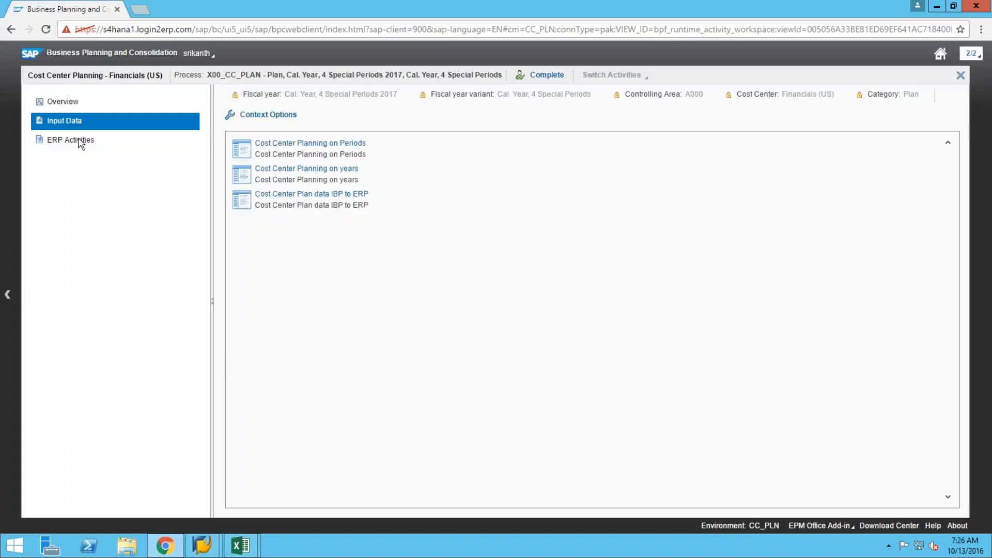
click(80, 143)
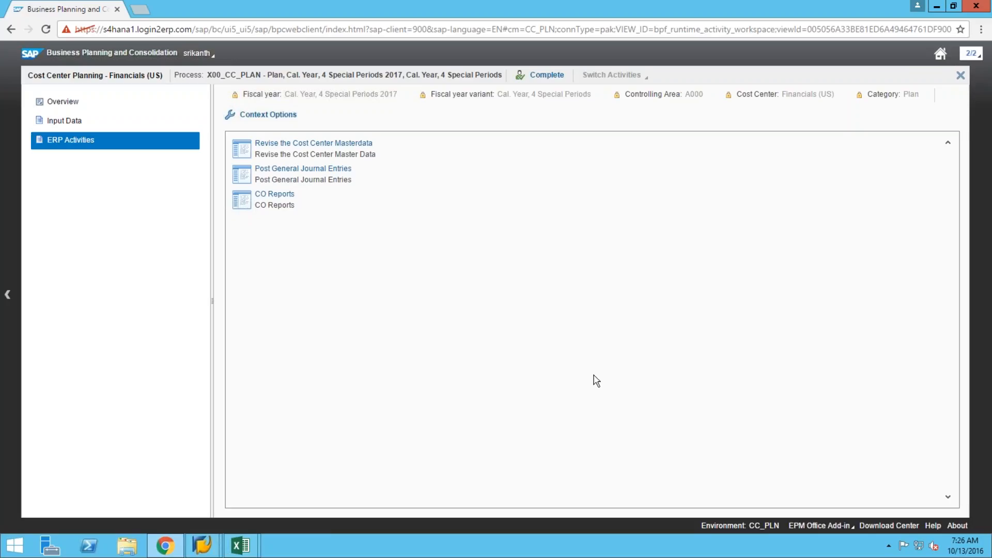
click(66, 122)
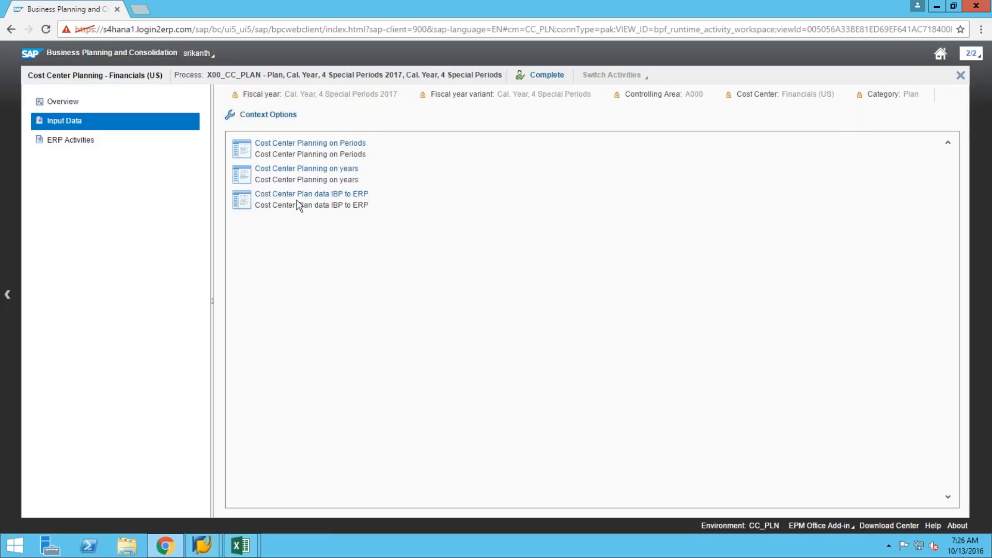
click(61, 143)
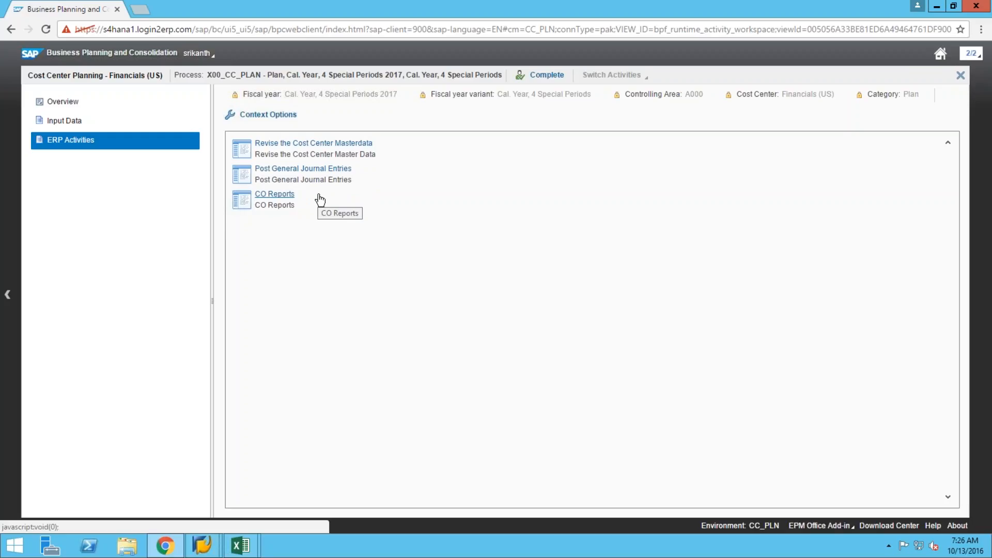
click(283, 147)
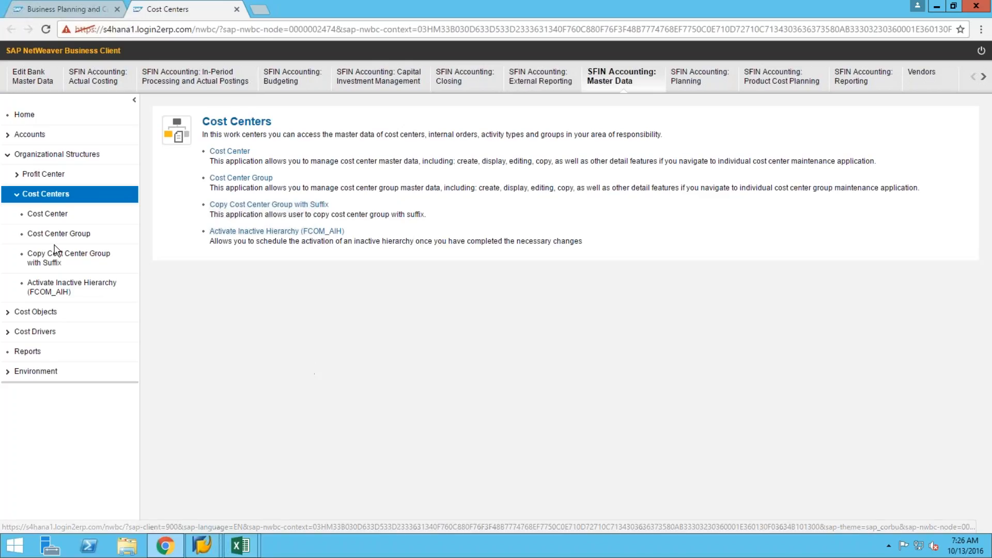
Search cost centers for 17101101 chosen from value help, returning Financials (US).
click(54, 217)
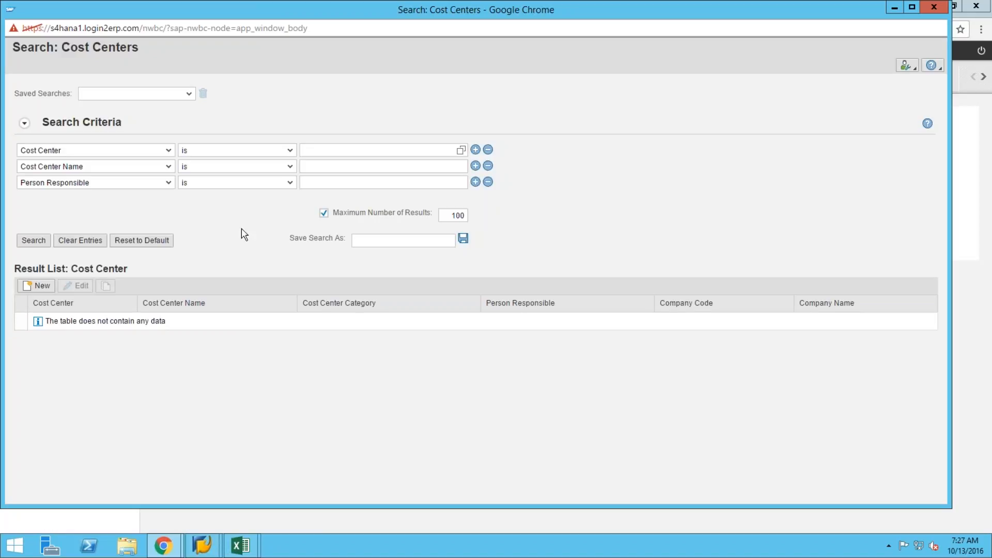
click(313, 152)
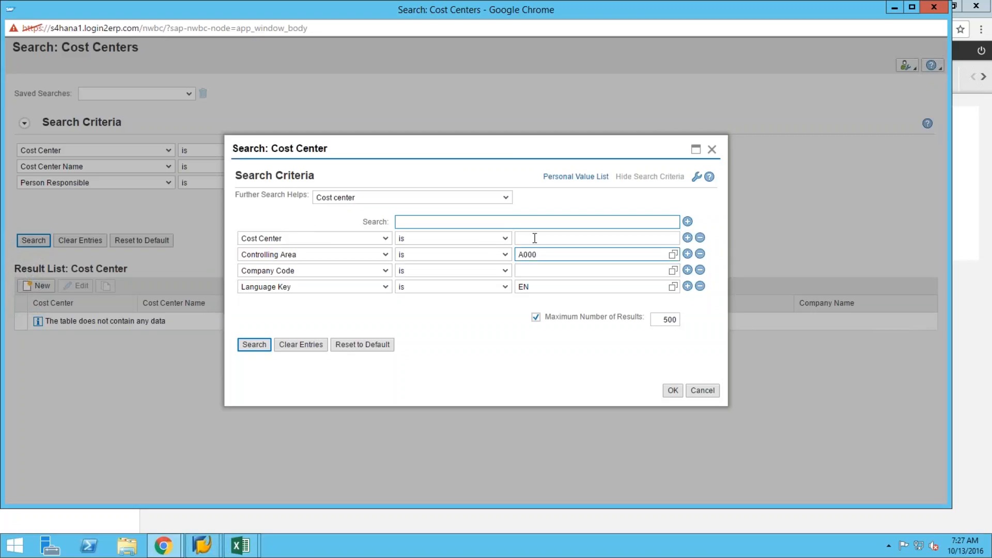
click(534, 238)
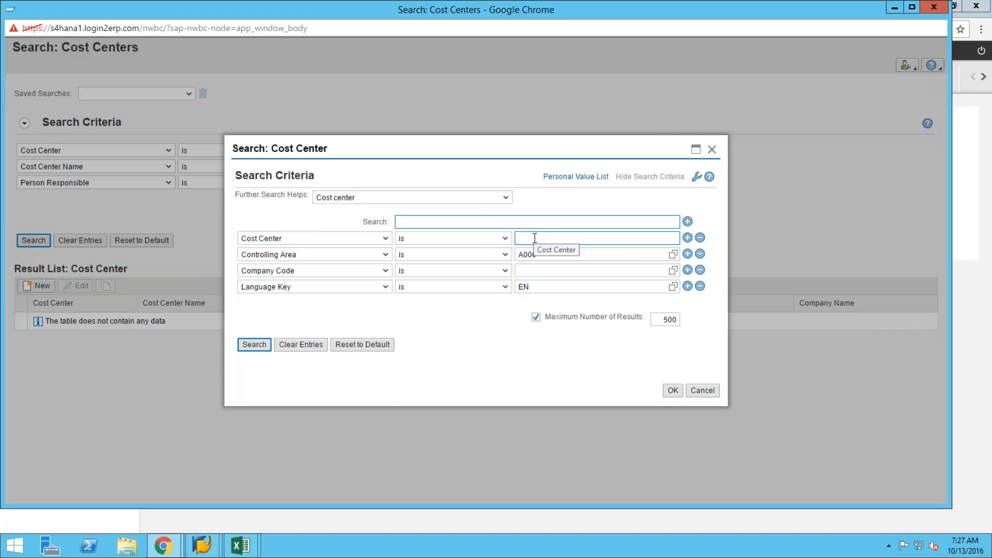
click(633, 243)
click(253, 345)
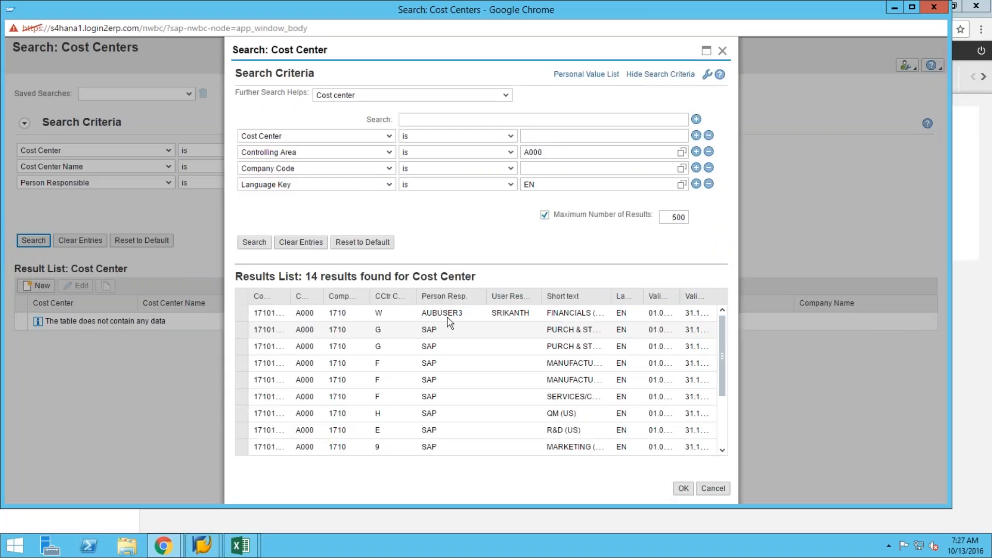
click(246, 314)
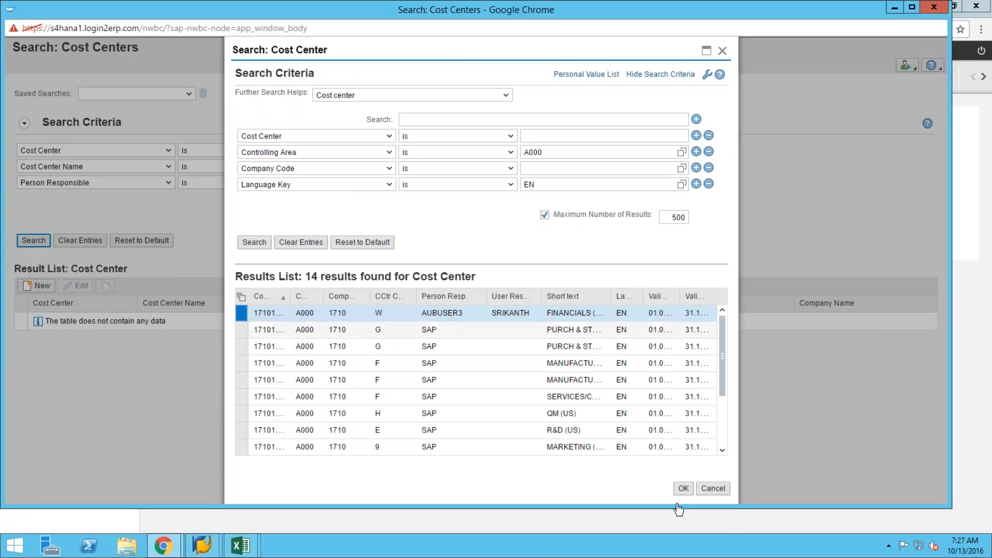
key(Return)
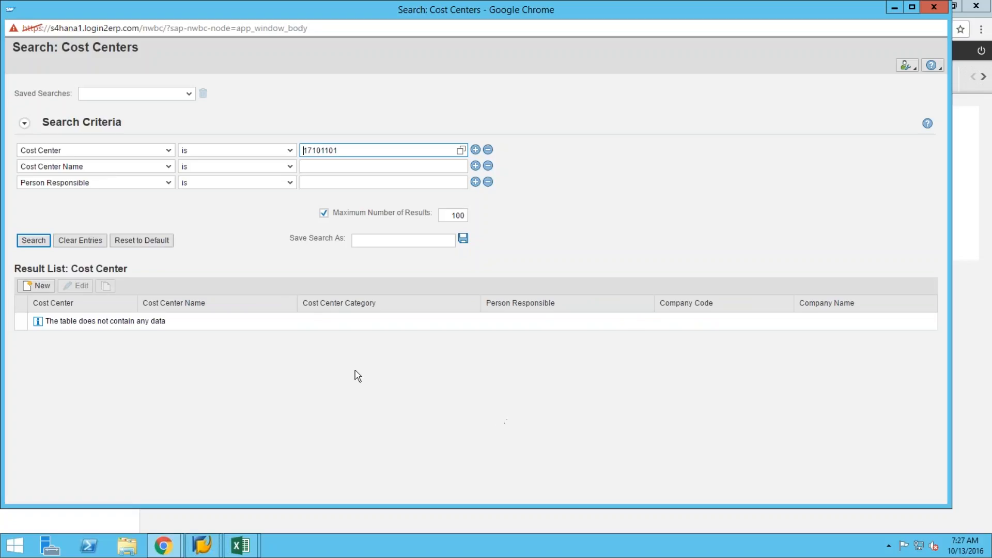
click(34, 241)
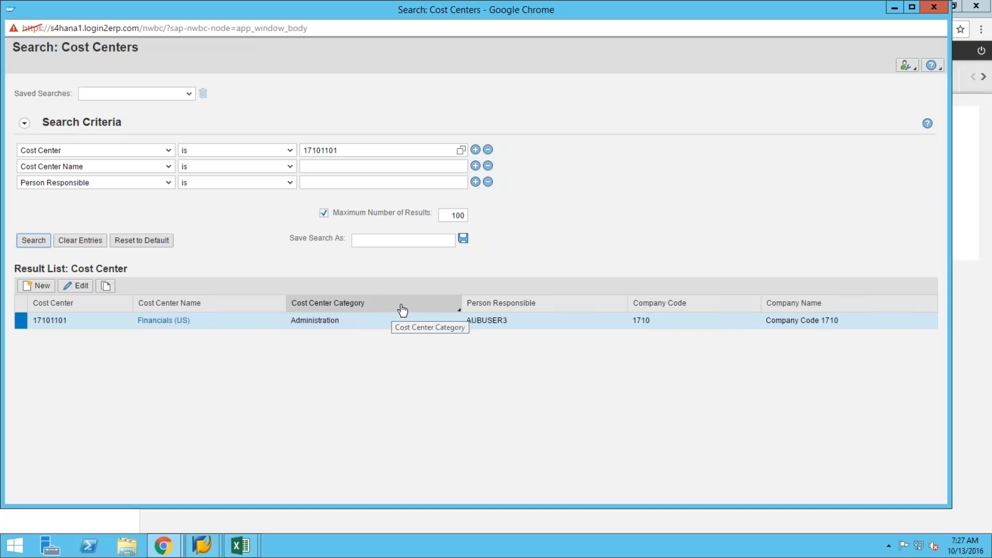
Open cost center 17101101 Financials (US) for change in controlling area A000.
click(80, 286)
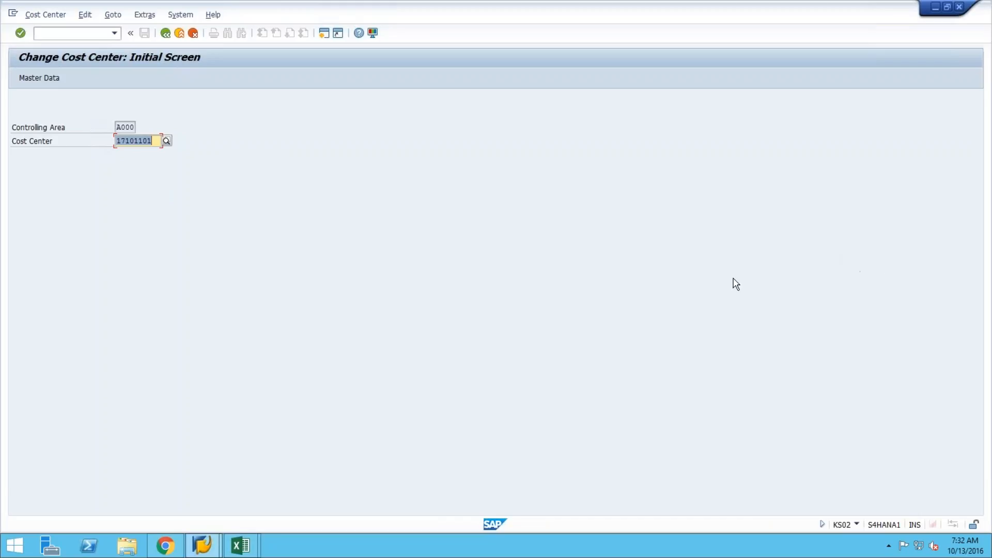
Remove ' (US)' from cost center 17101101's name and description so both read Financials, and save.
click(37, 81)
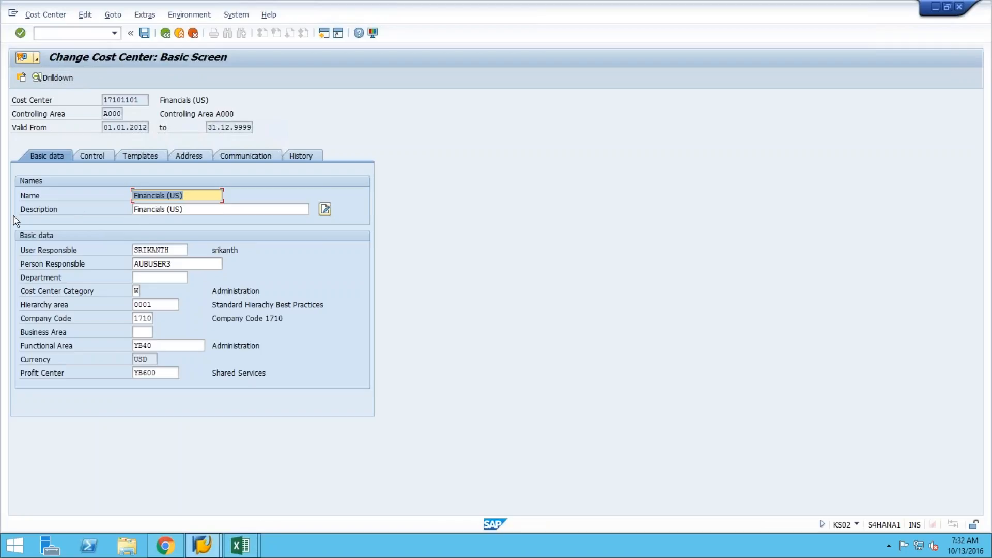
click(190, 211)
key(BackSpace)
key(BackSpace)
key(BackSpace)
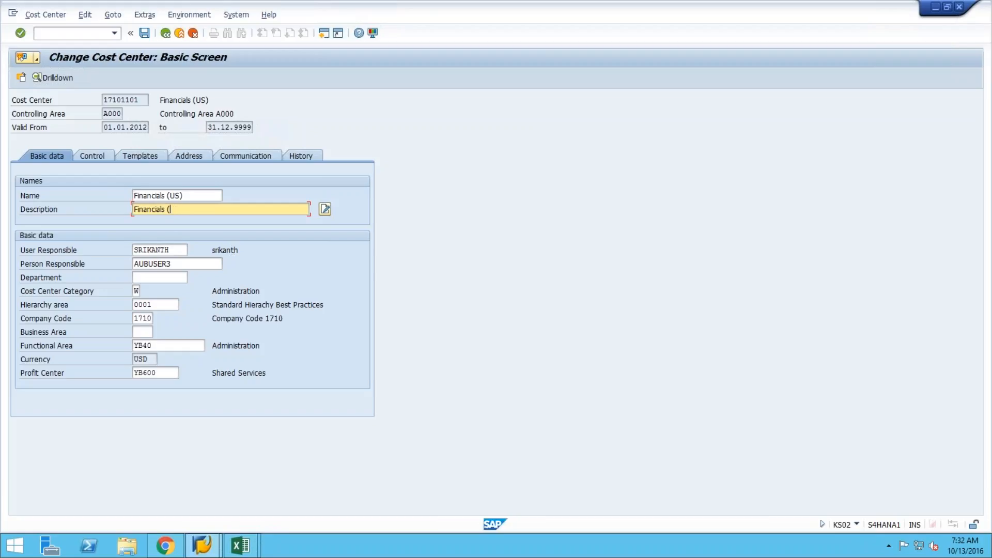
click(209, 201)
key(BackSpace)
key(BackSpace)
key(BackSpace)
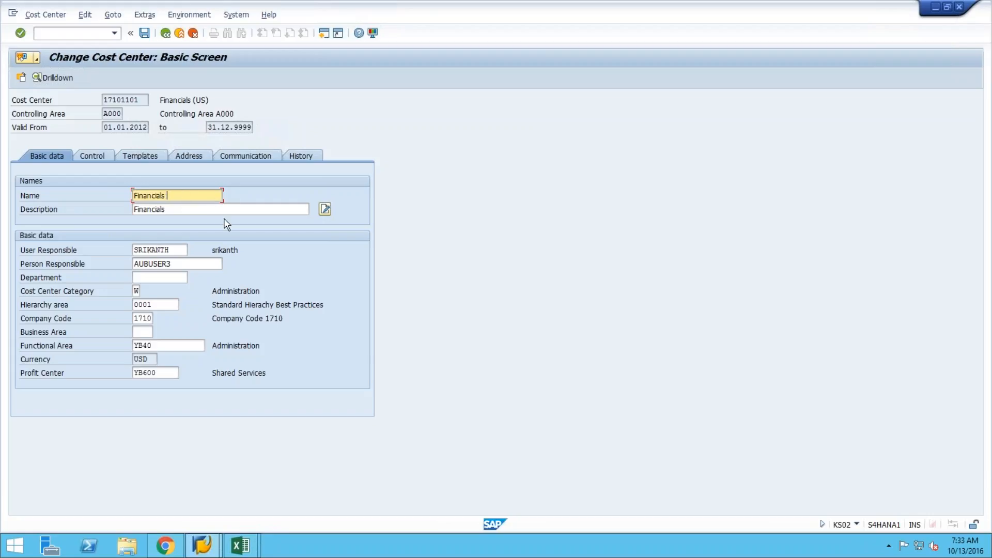
click(150, 37)
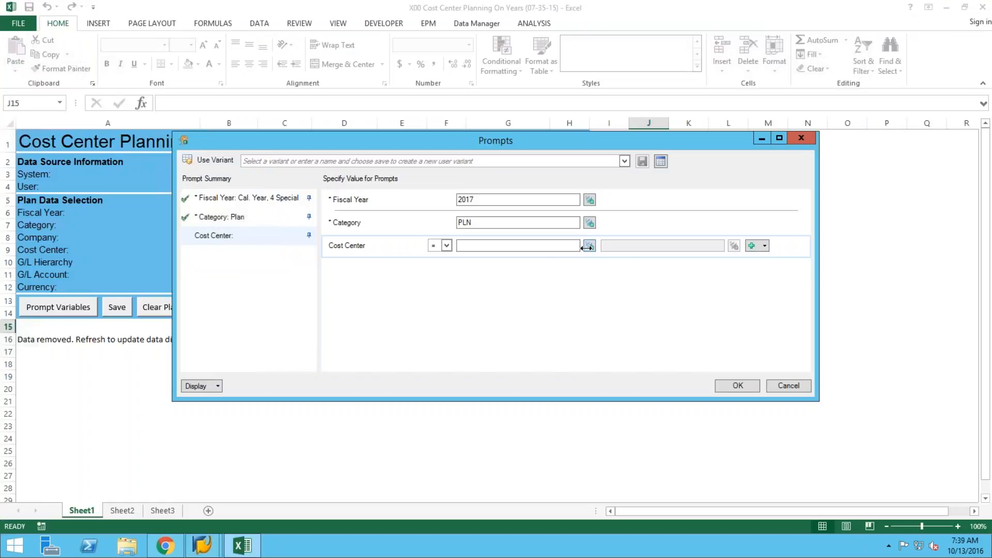
Select cost center 17101101 in the prompt variables and refresh the plan sheet.
click(590, 246)
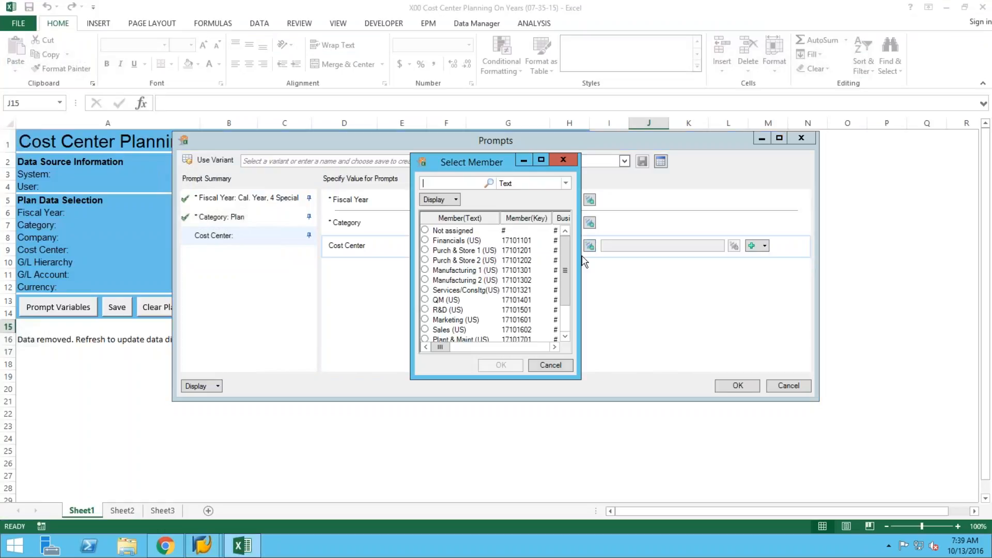
click(551, 366)
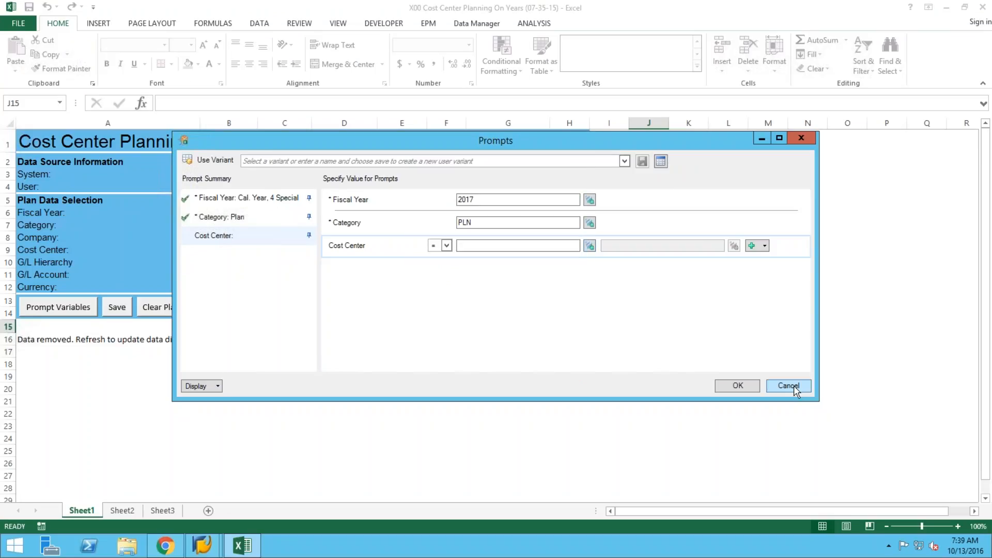
click(790, 386)
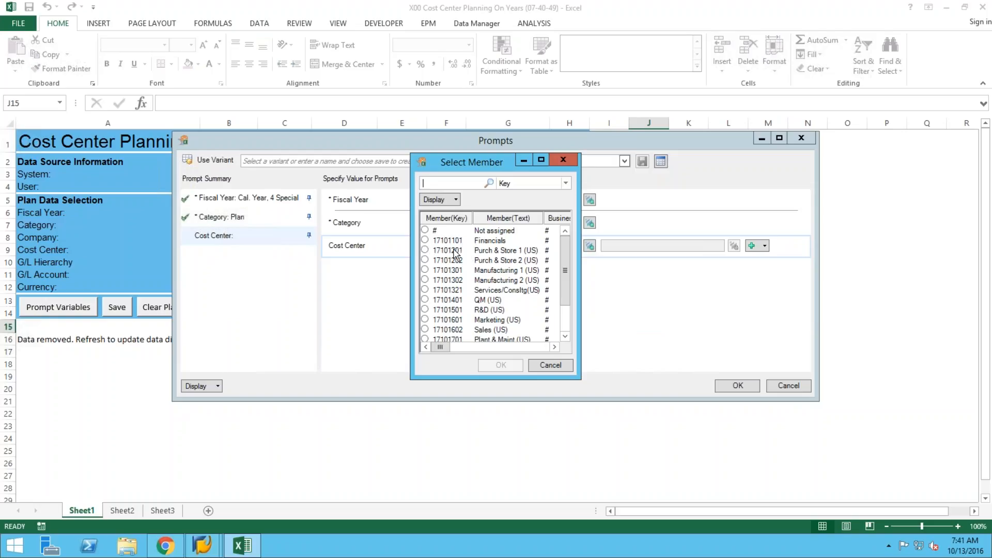
click(425, 240)
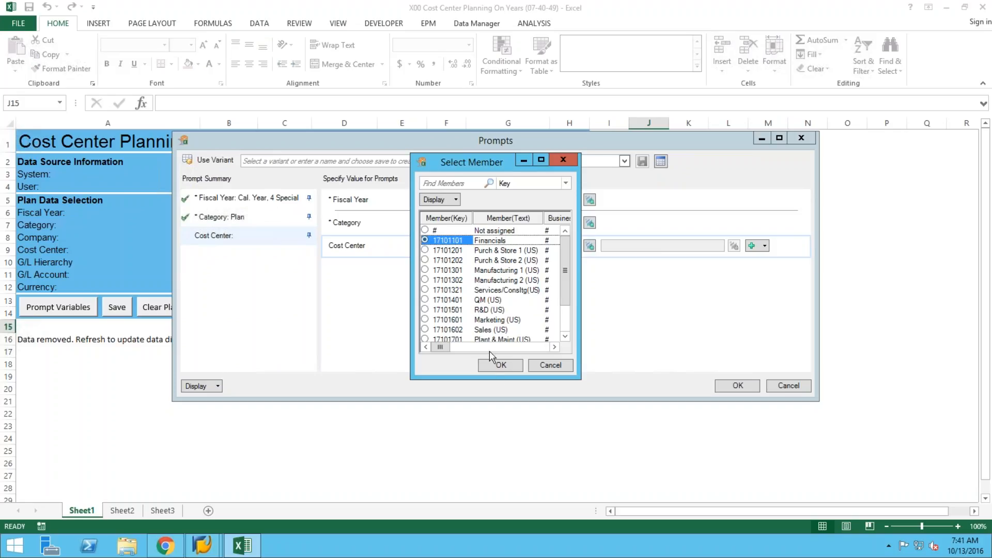
click(496, 366)
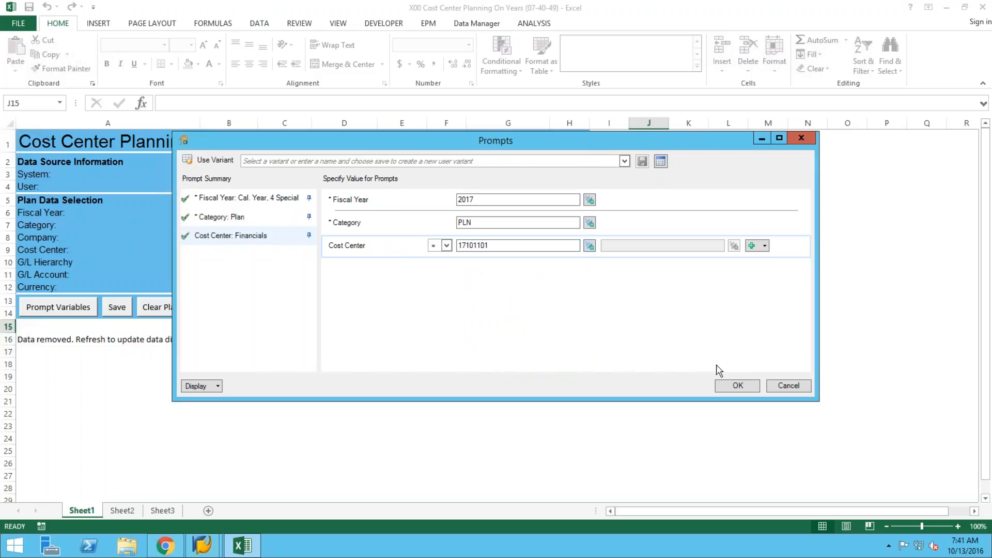
key(Return)
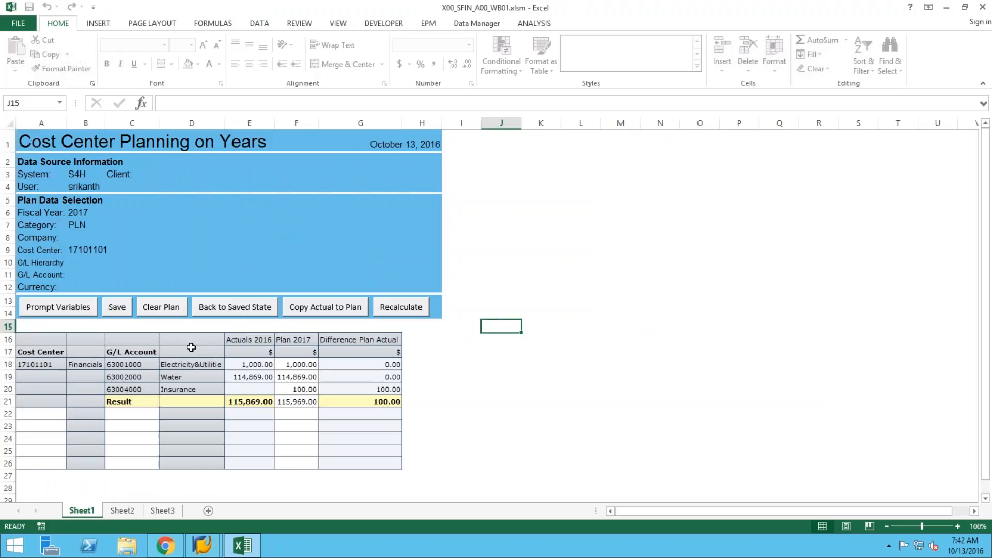
Select cell B18 to confirm the cost center name now reads Financials.
click(83, 362)
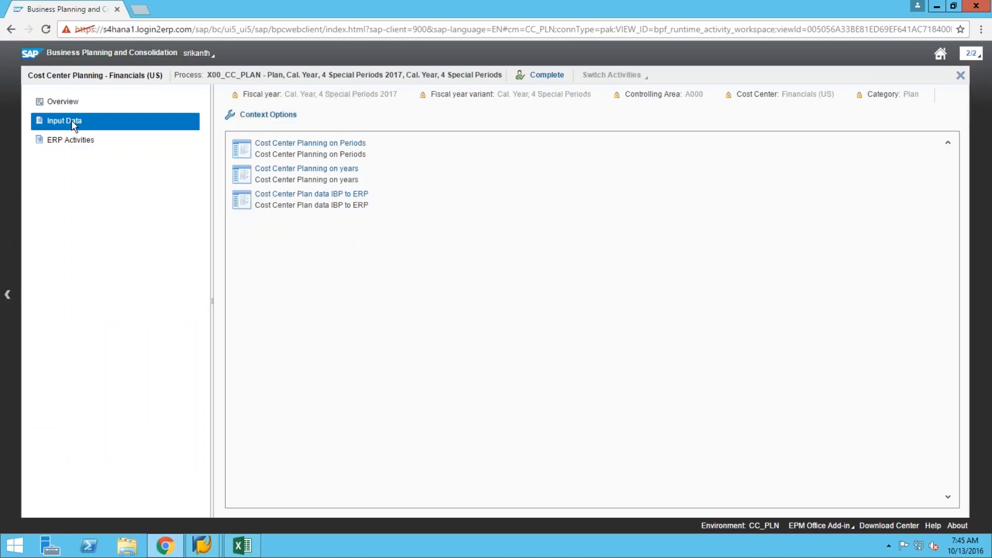
Expand Total Actual 2016 in the periods workbook and inspect the Insurance actual for Period 10.
click(243, 547)
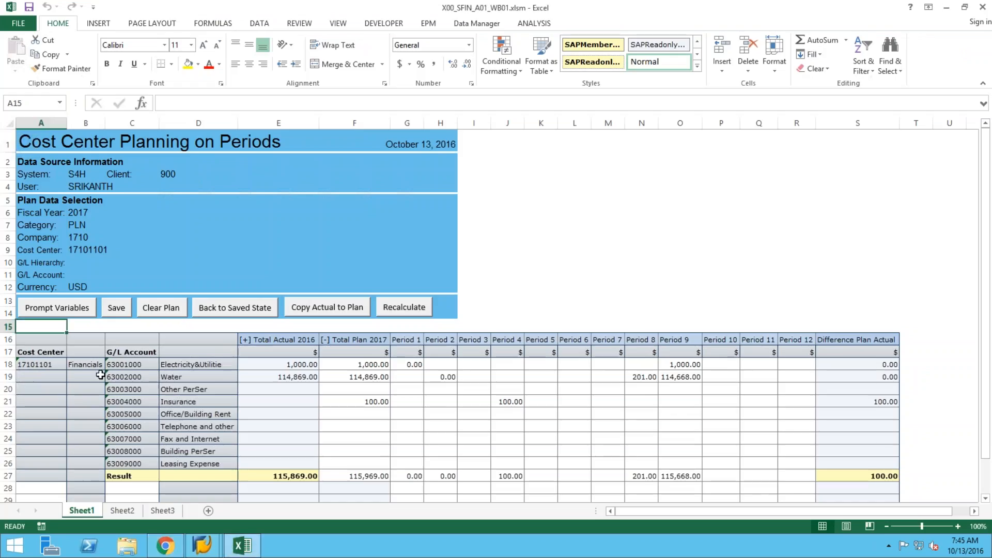
click(245, 342)
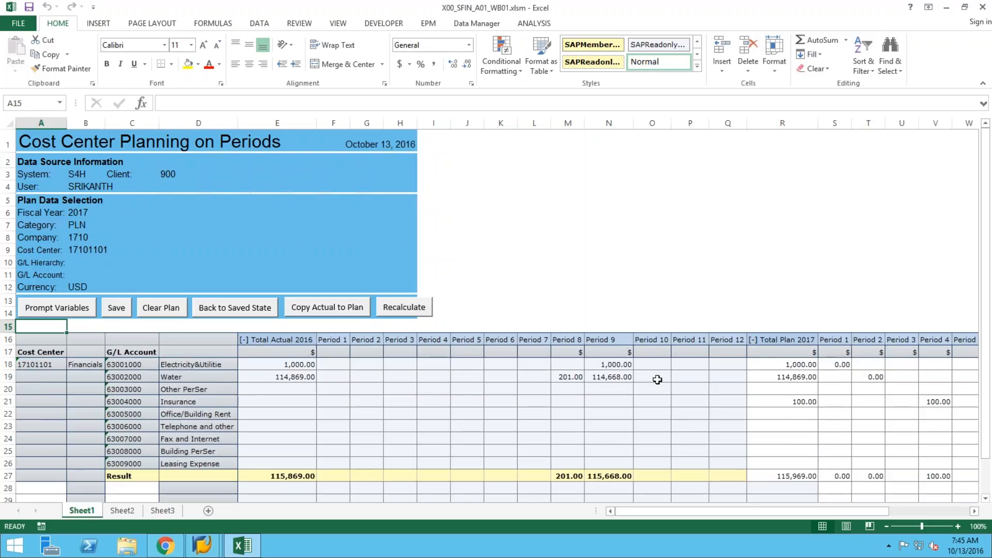
click(219, 401)
click(659, 402)
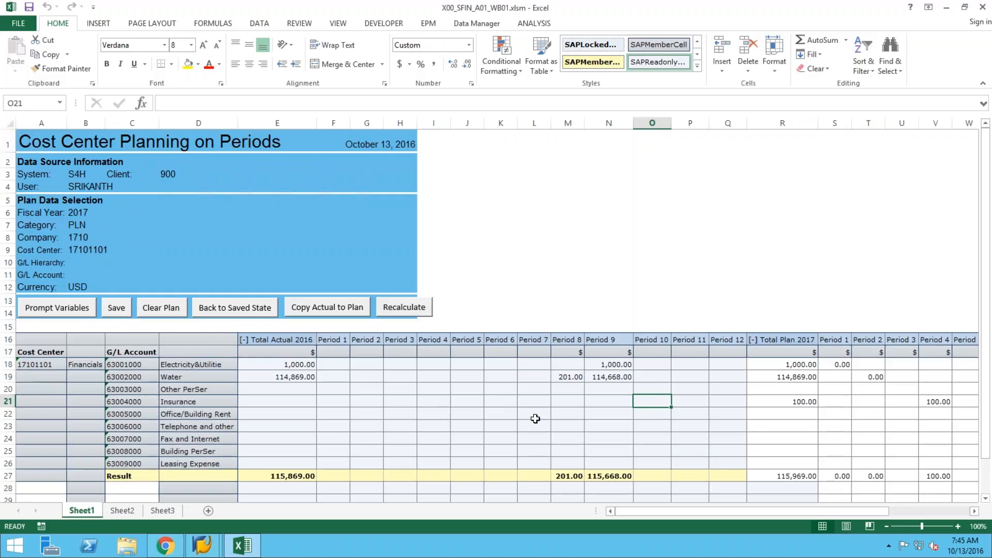
click(165, 545)
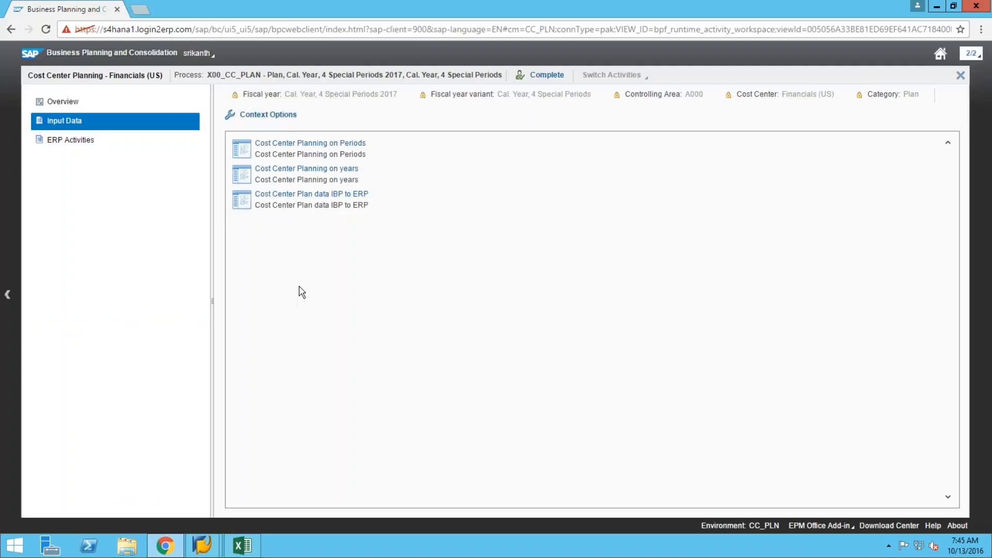
Launch Post General Journal Entries from the process's ERP Activities.
click(68, 140)
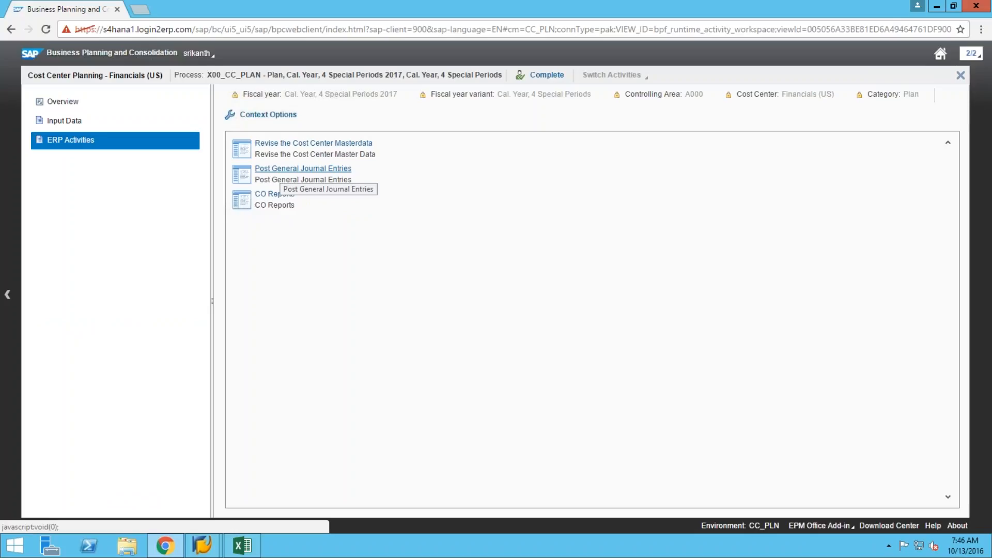
click(282, 170)
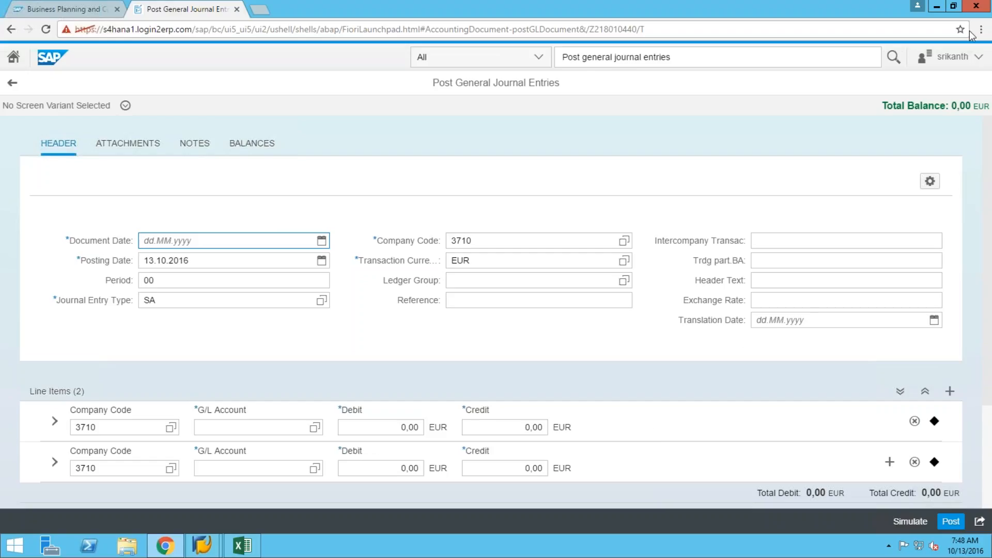
Set the journal header's document date to 13.10.2016 and company code to 1710.
click(321, 240)
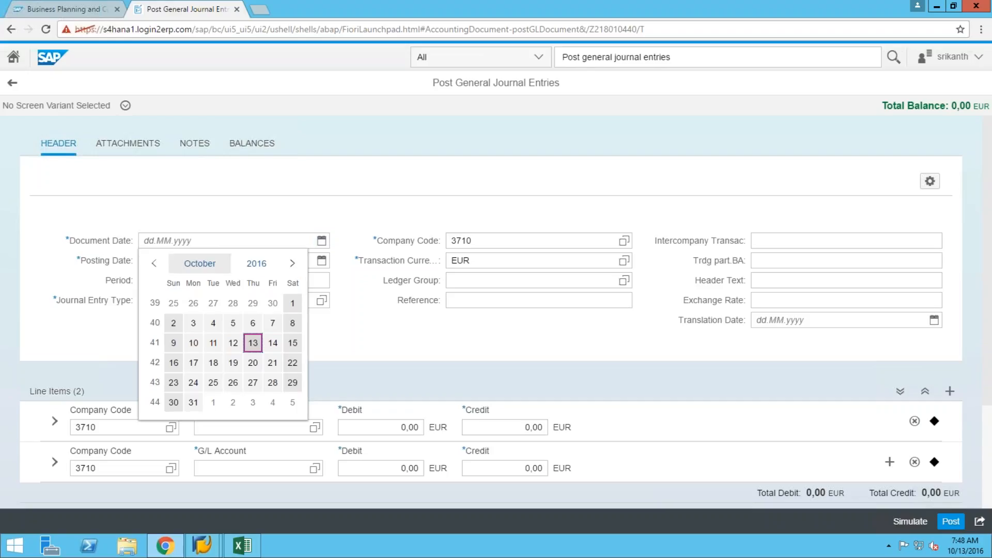
click(253, 343)
click(625, 240)
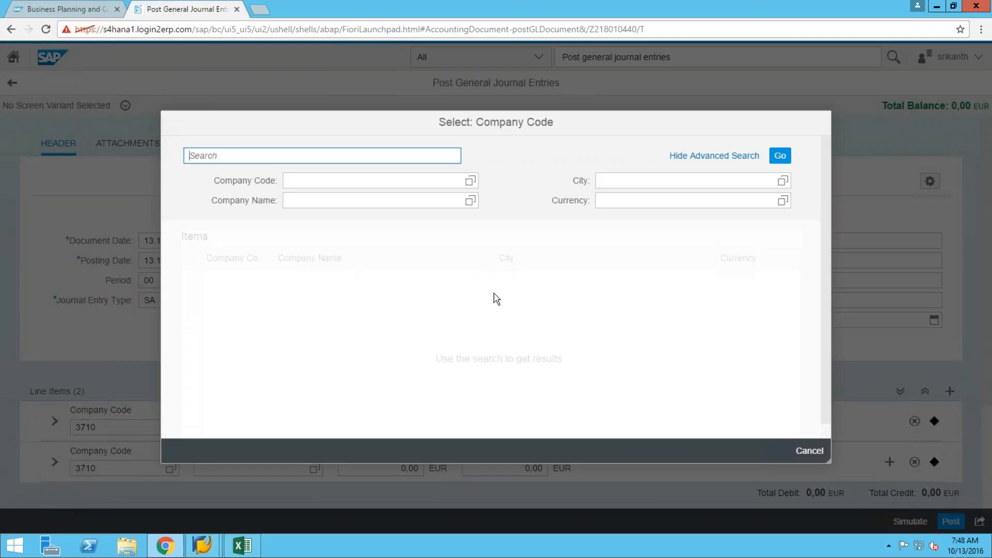
click(333, 182)
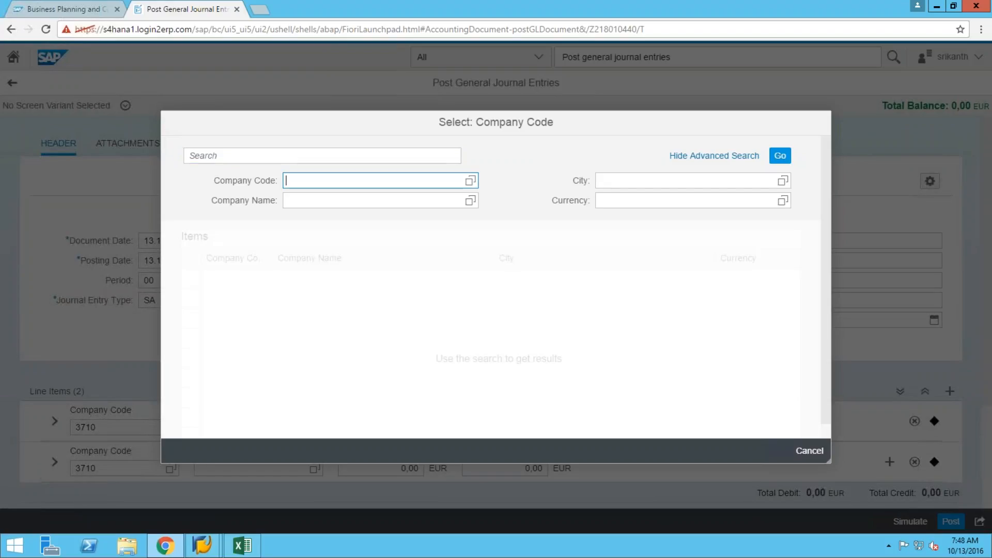
text(1710)
click(780, 157)
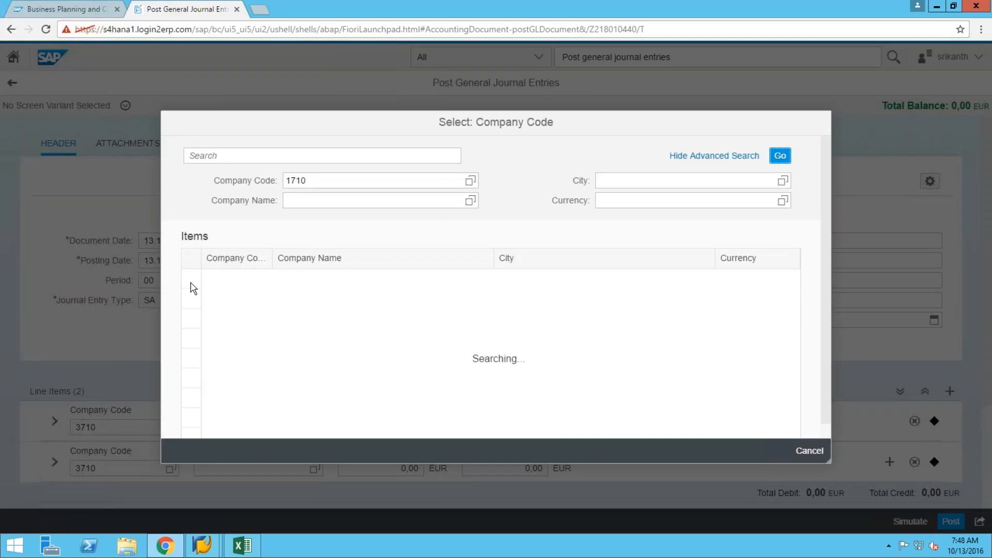
click(194, 275)
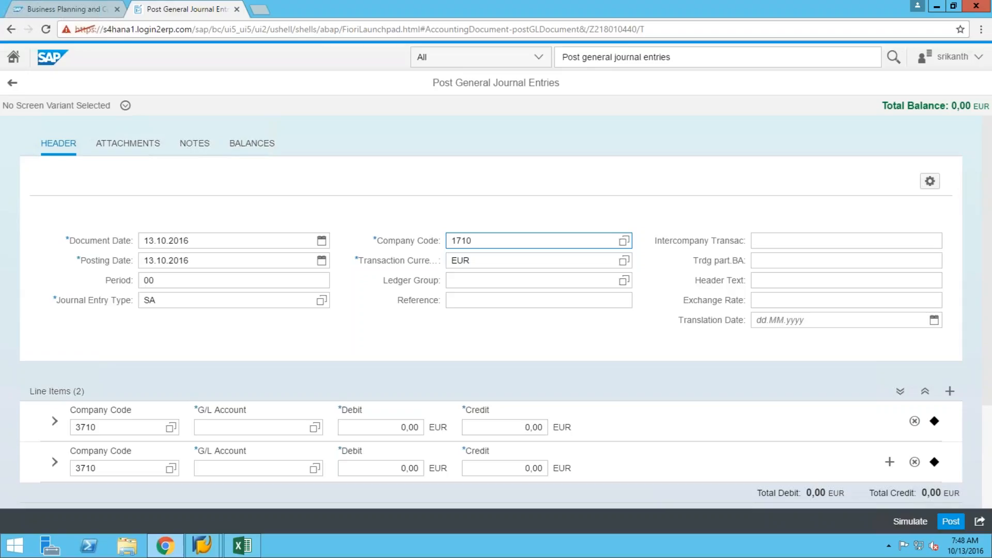
click(625, 262)
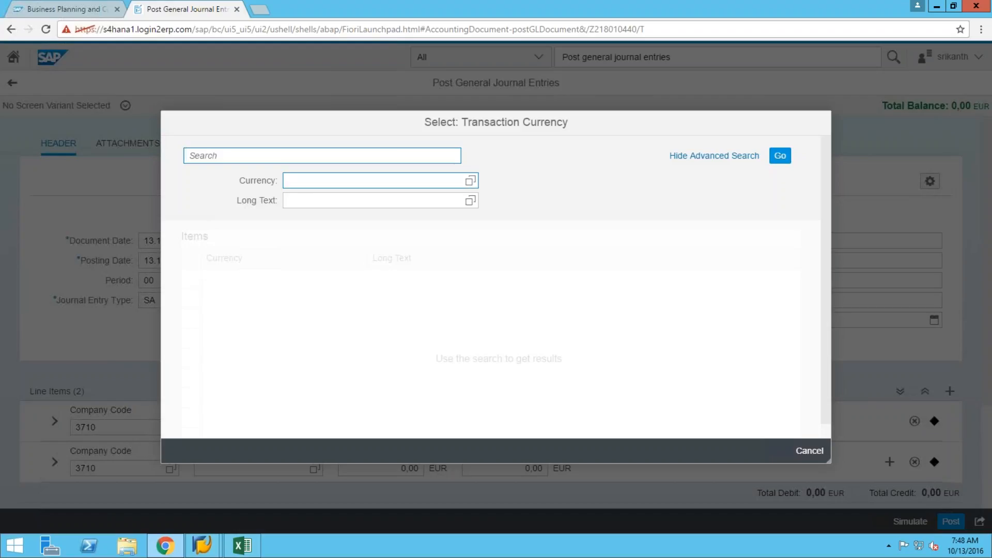
Search the currency value help and make USD the transaction currency.
click(304, 183)
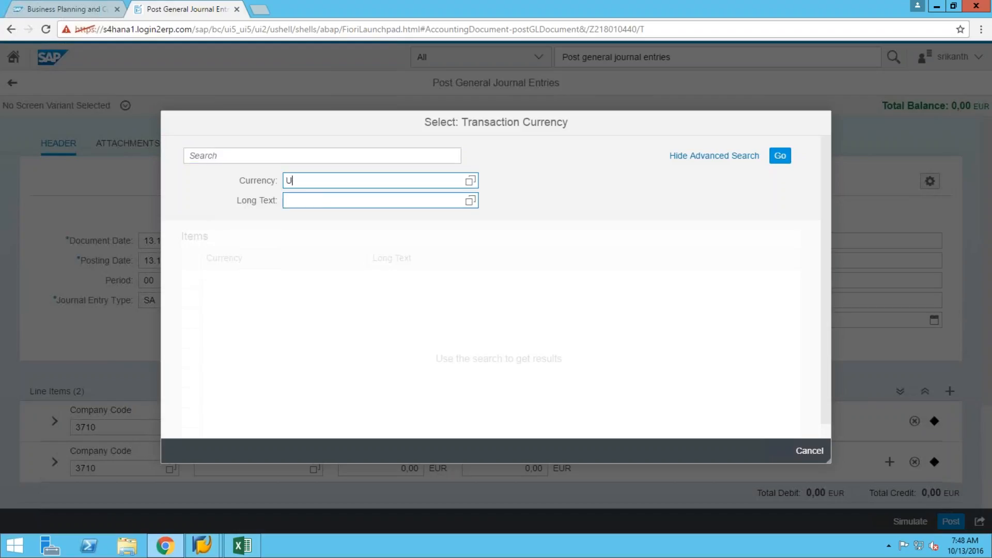
click(780, 160)
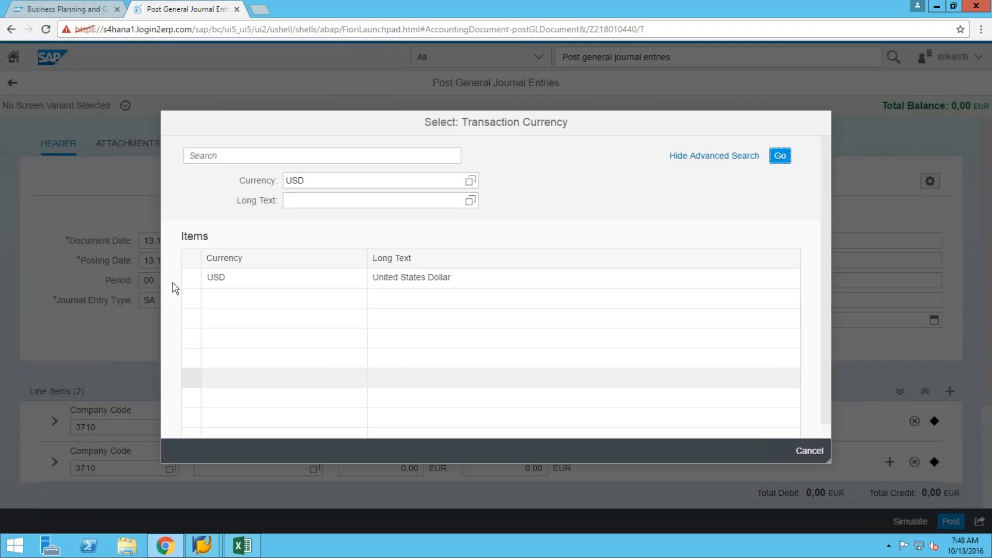
click(191, 282)
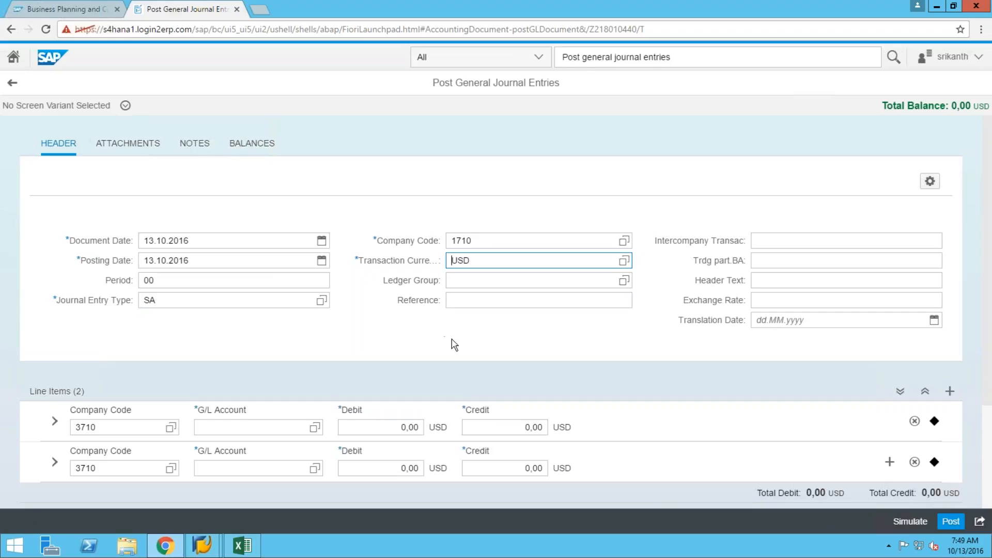
Change the first line item's company code from 3710 to 1710.
scroll(454, 354, down, 1)
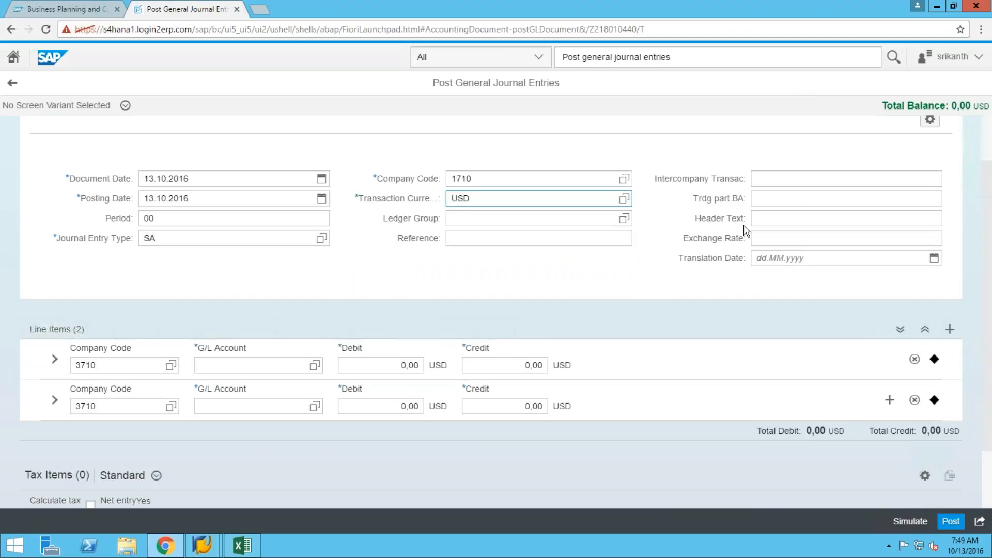
scroll(34, 406, down, 1)
click(171, 304)
click(173, 306)
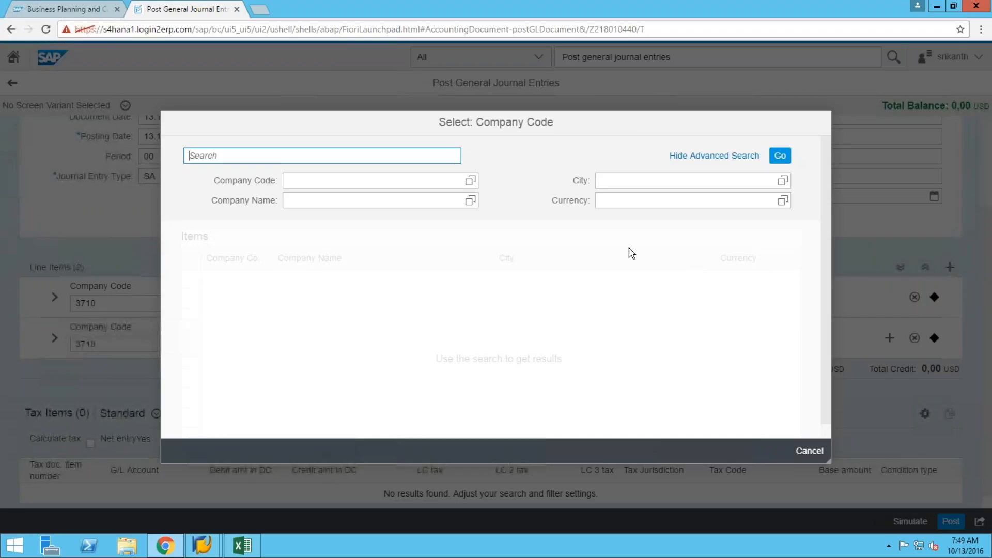
click(319, 182)
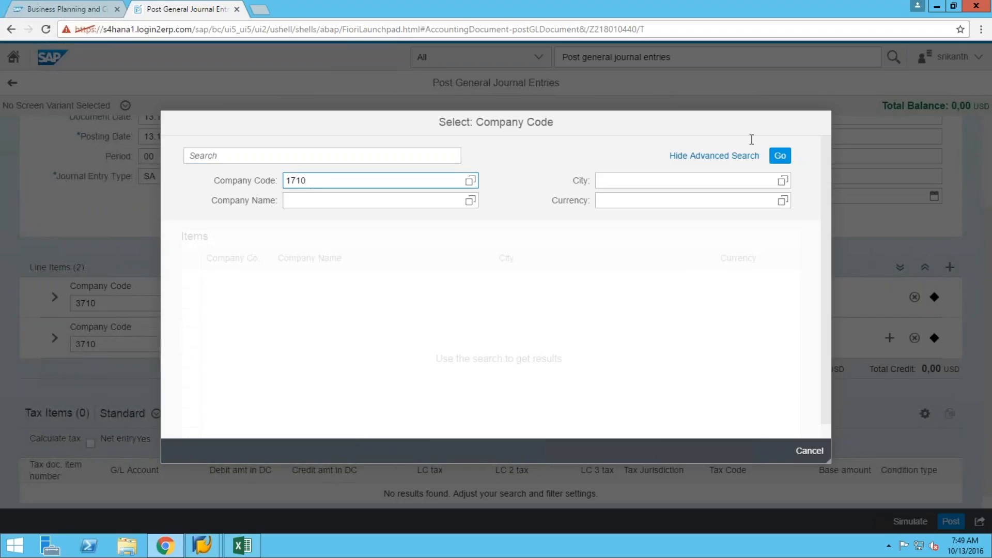
click(782, 156)
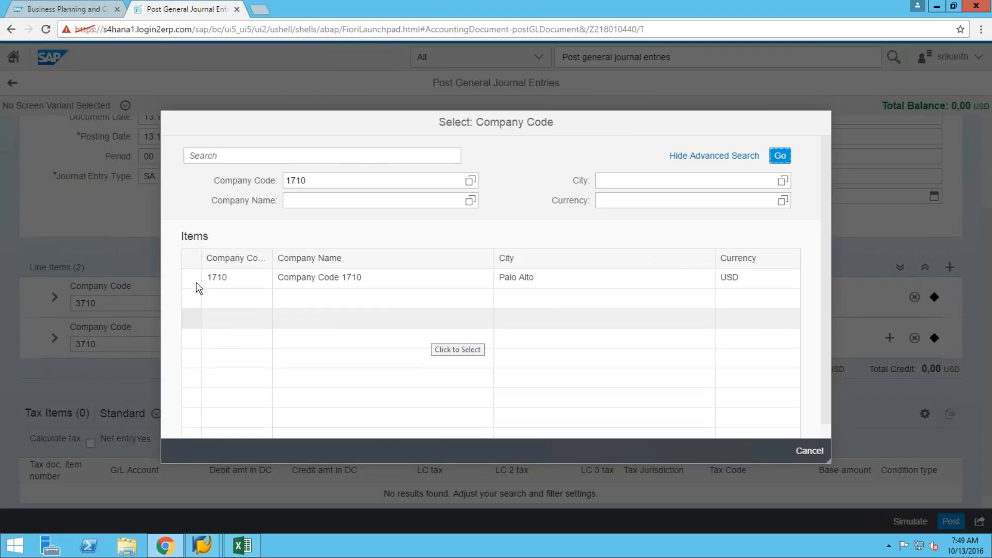
click(191, 282)
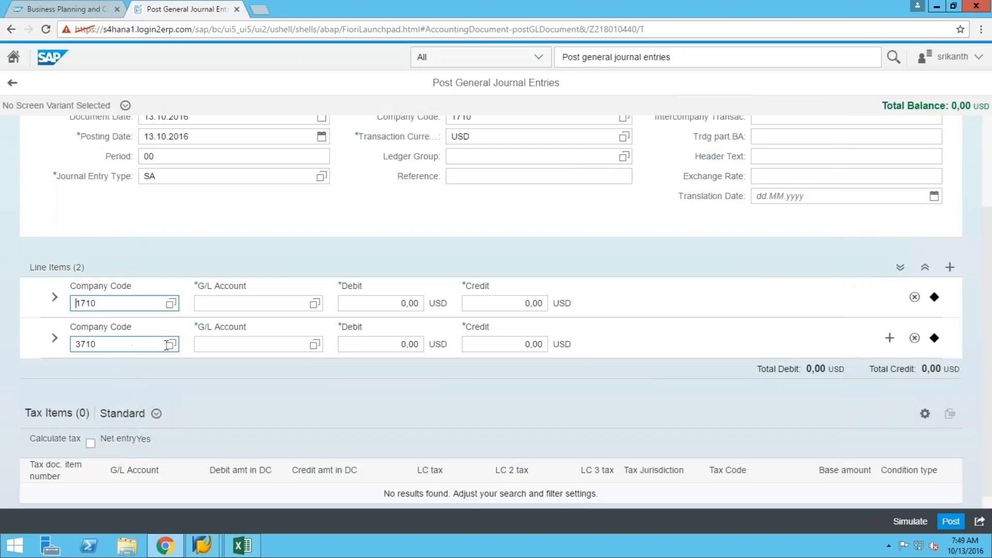
Change the second line item's company code to 1710 as well.
click(167, 345)
click(171, 345)
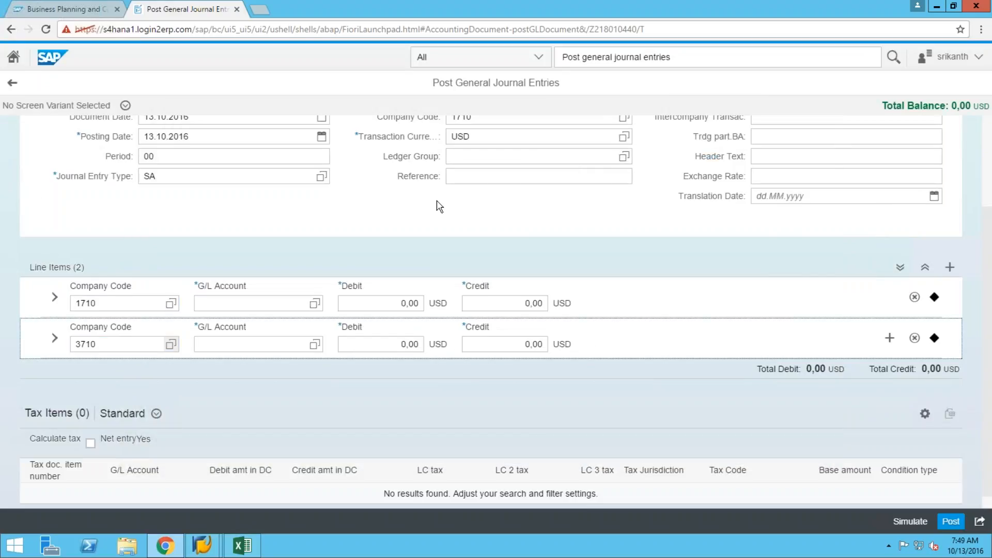
click(286, 181)
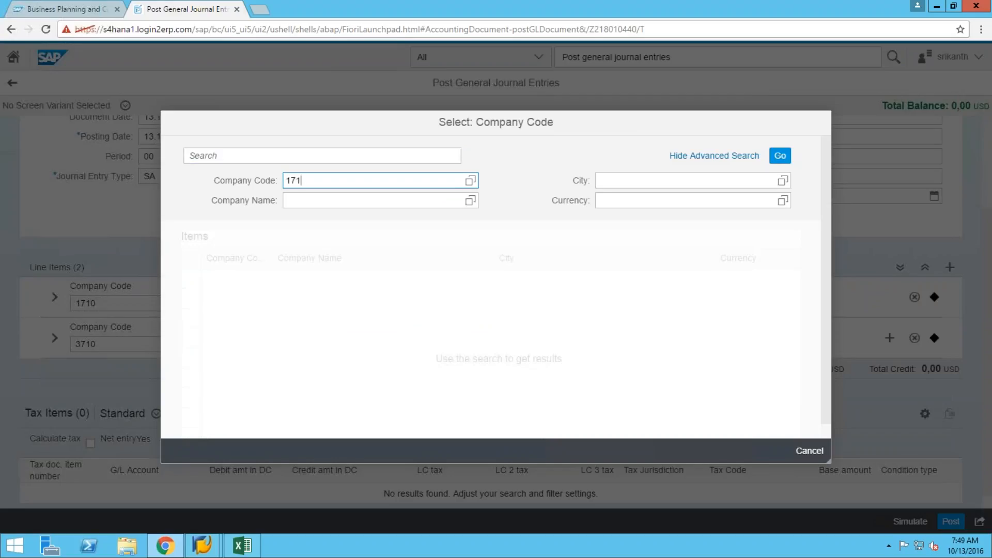
click(781, 156)
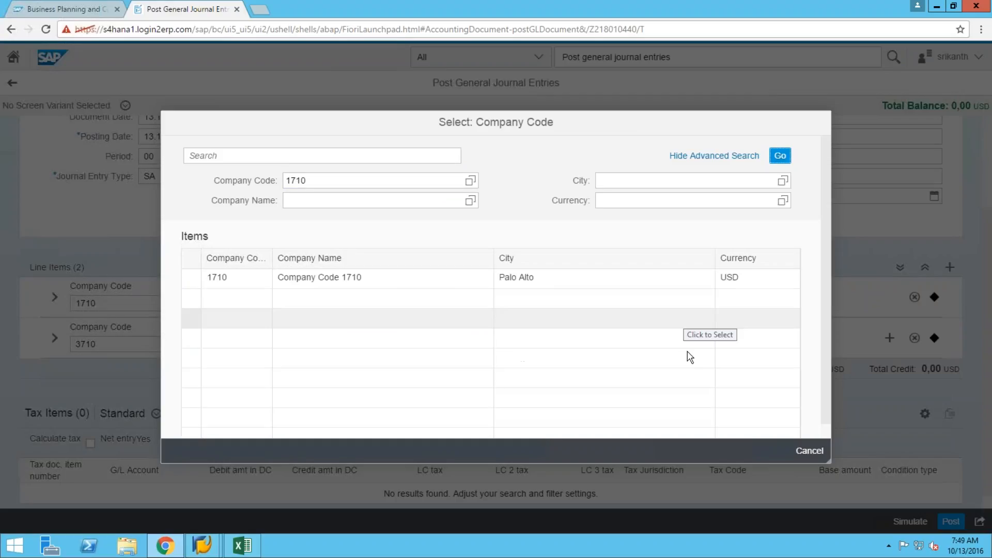
click(190, 280)
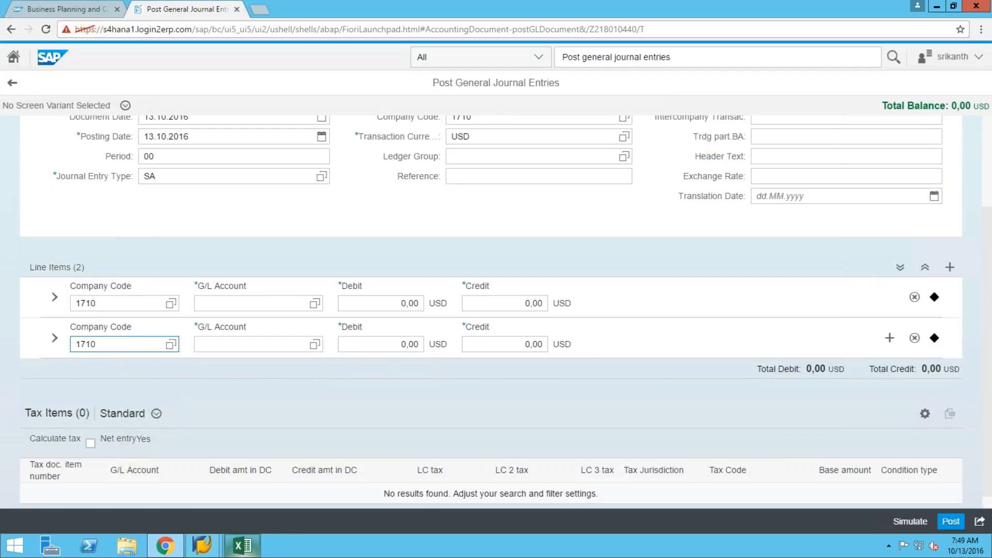
mouse_move(247, 542)
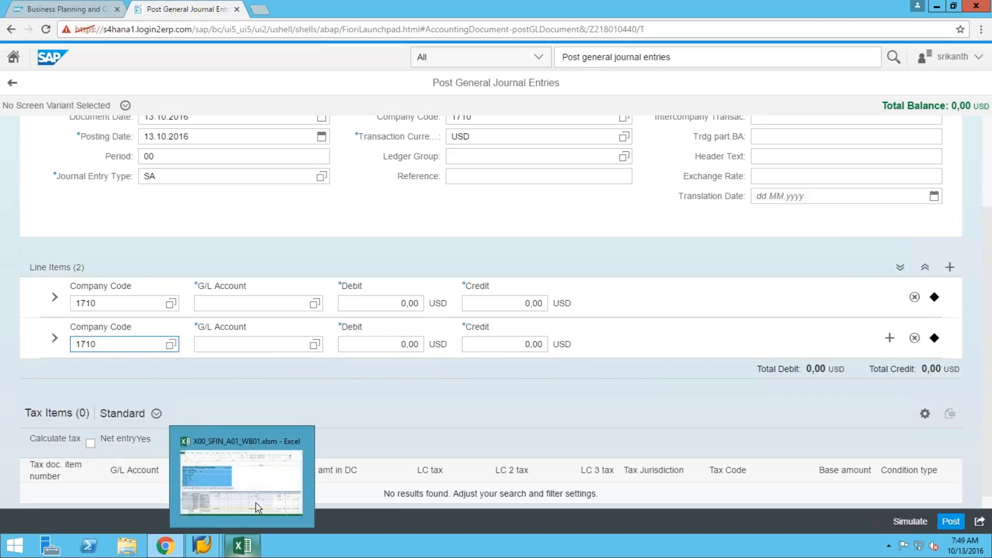
Check the Insurance account number in the workbook and assign G/L account 63004000 to the first line.
click(271, 448)
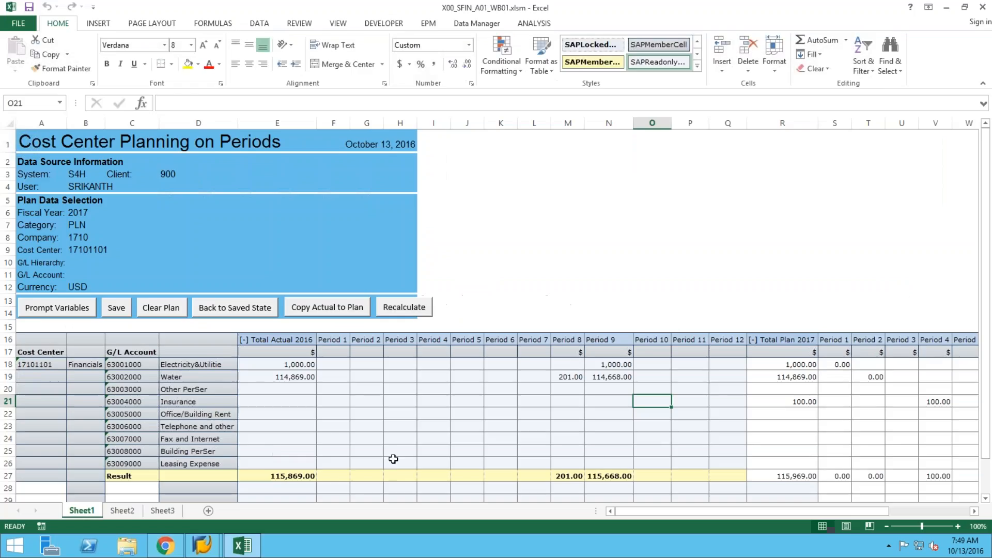
click(190, 403)
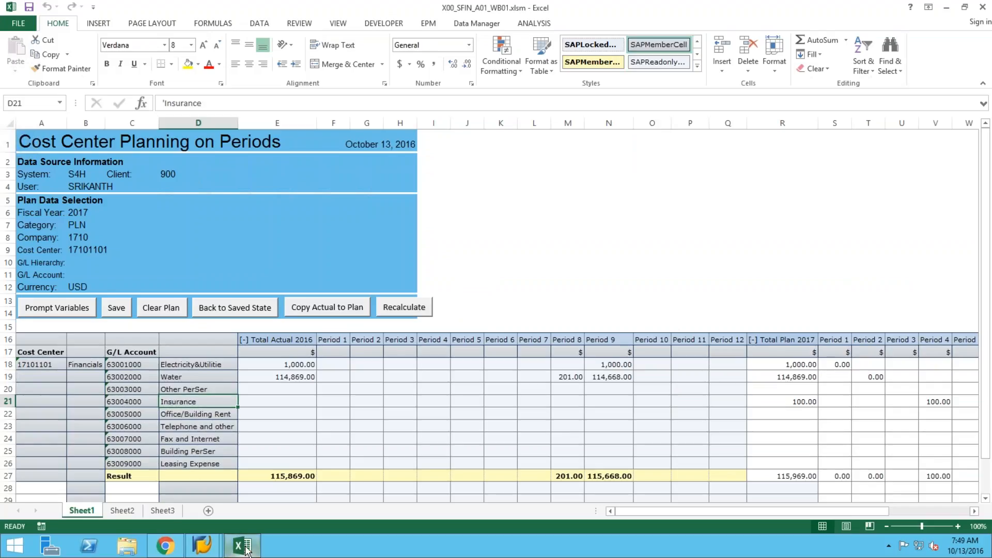
click(165, 548)
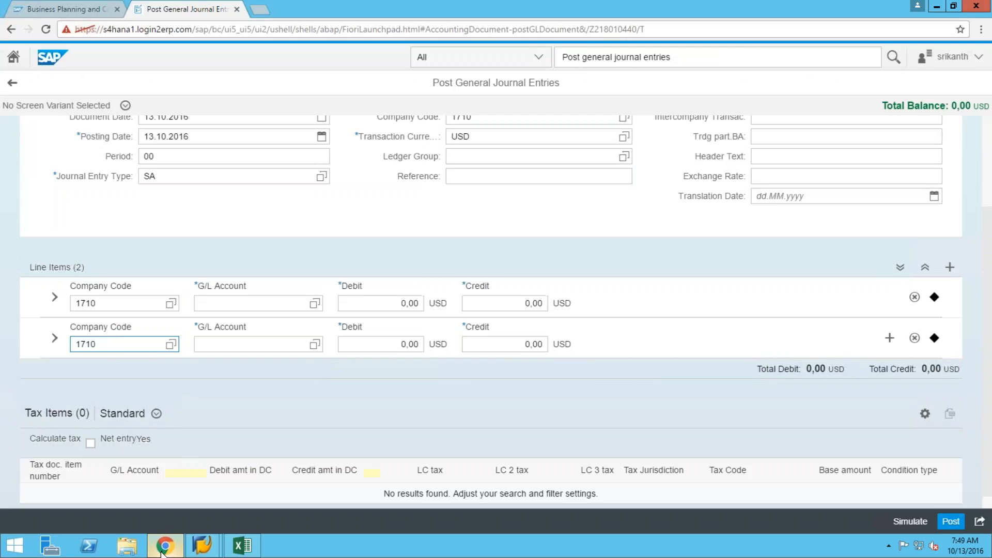
click(314, 305)
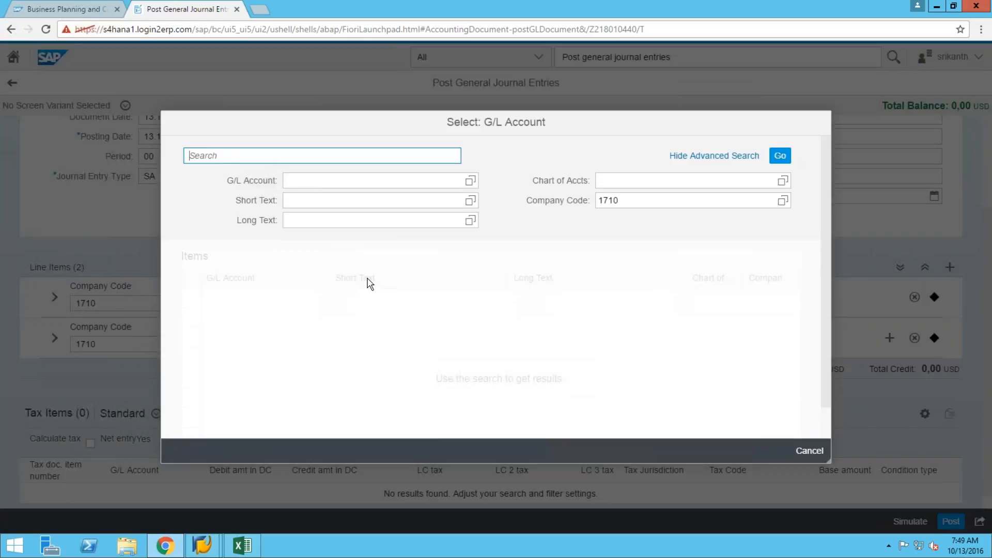
click(323, 182)
text(63)
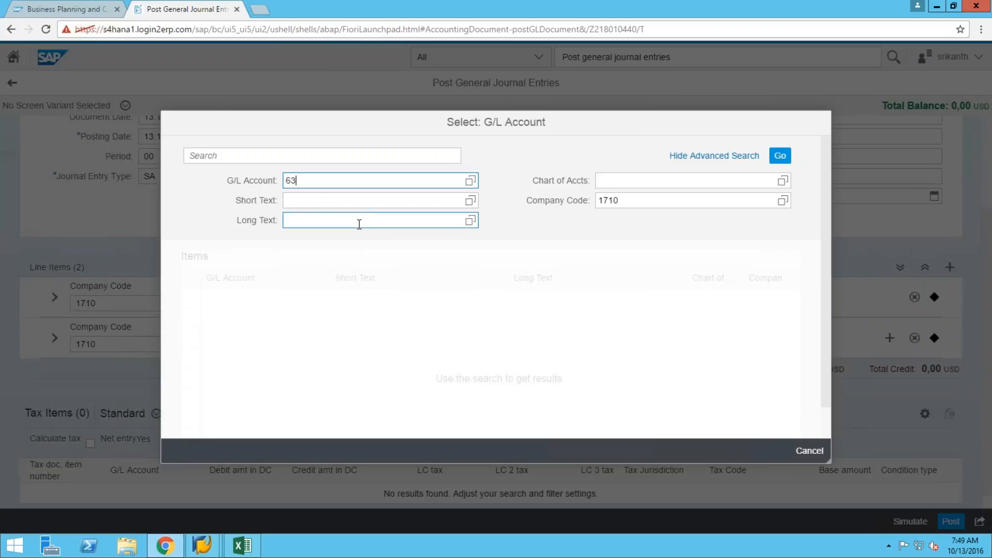
text(004000)
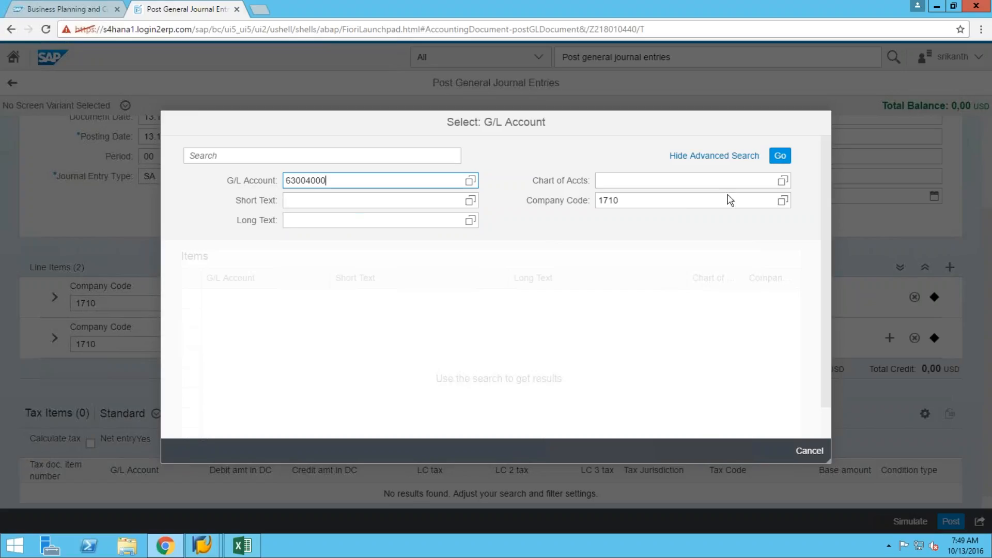
click(779, 158)
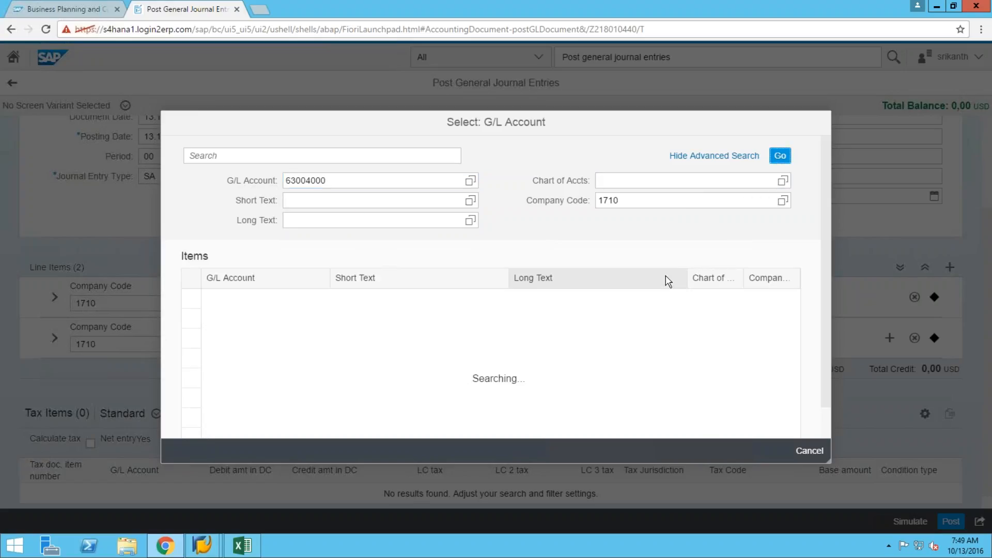
click(195, 300)
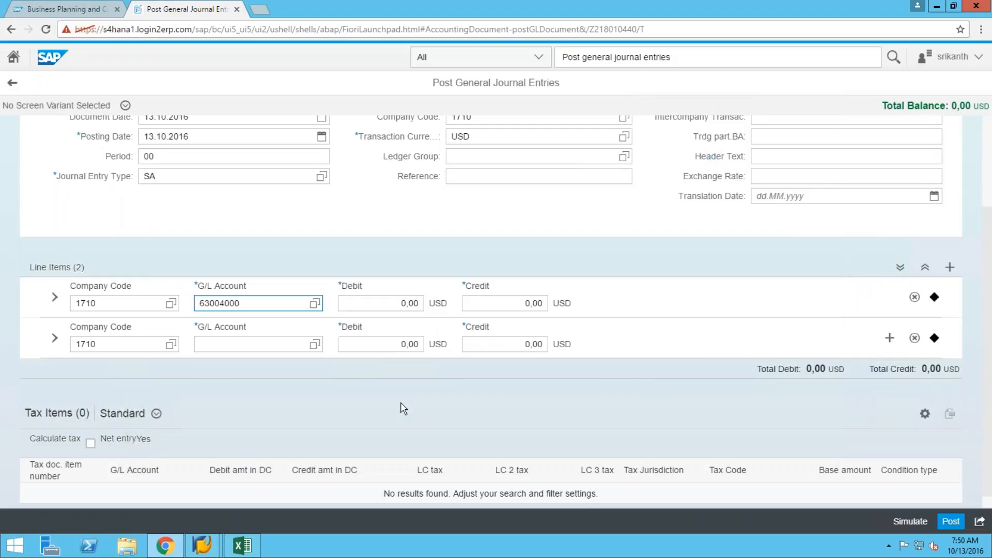
Enter a 40.000,00 USD debit on the first journal line for G/L account 63004000.
click(390, 303)
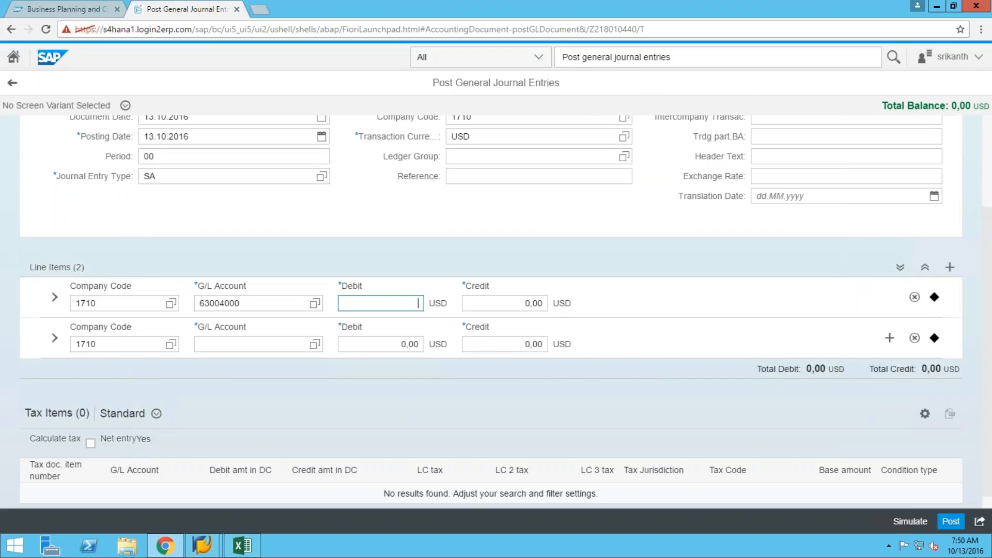
text(40000)
click(494, 308)
click(495, 308)
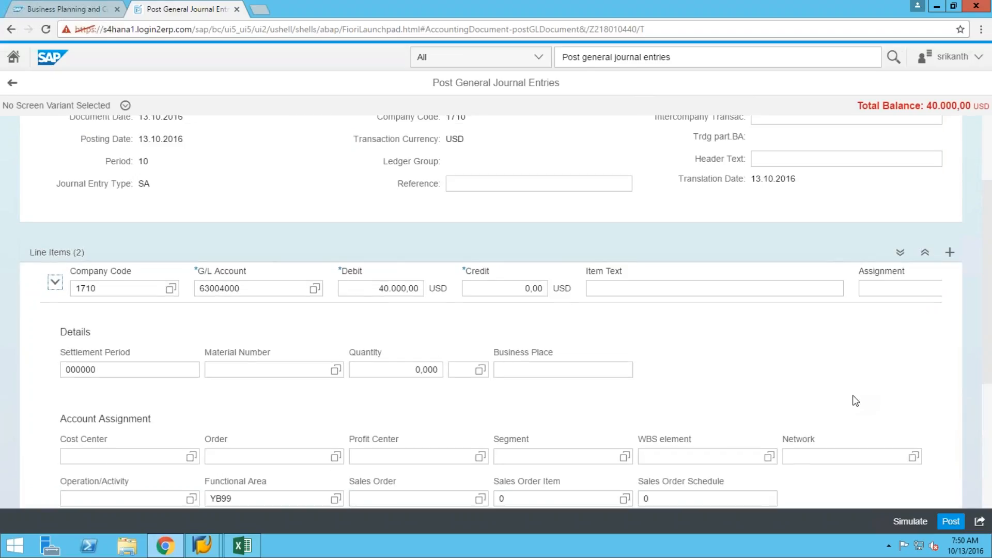
Search for and assign cost center 17101101 to the first line, then collapse its details.
click(136, 457)
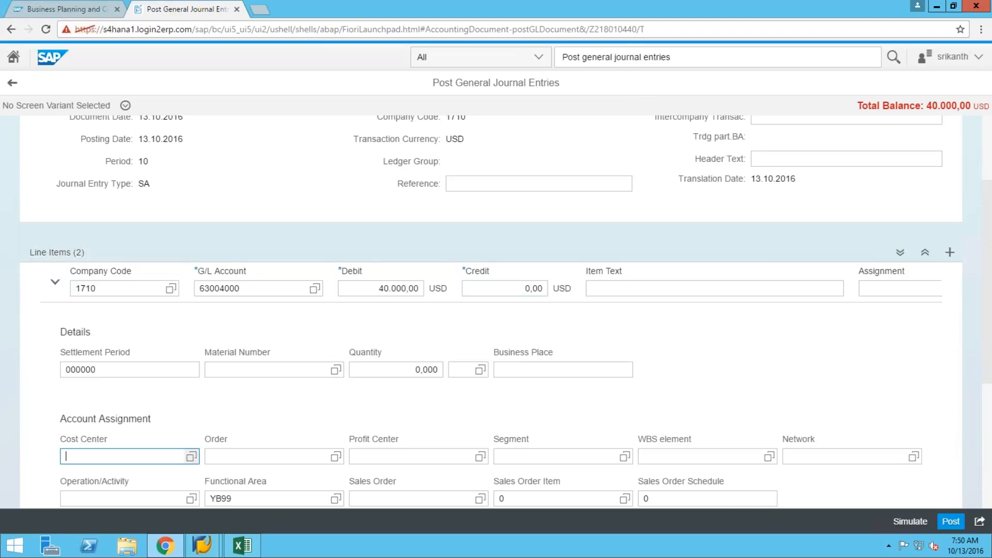
click(230, 334)
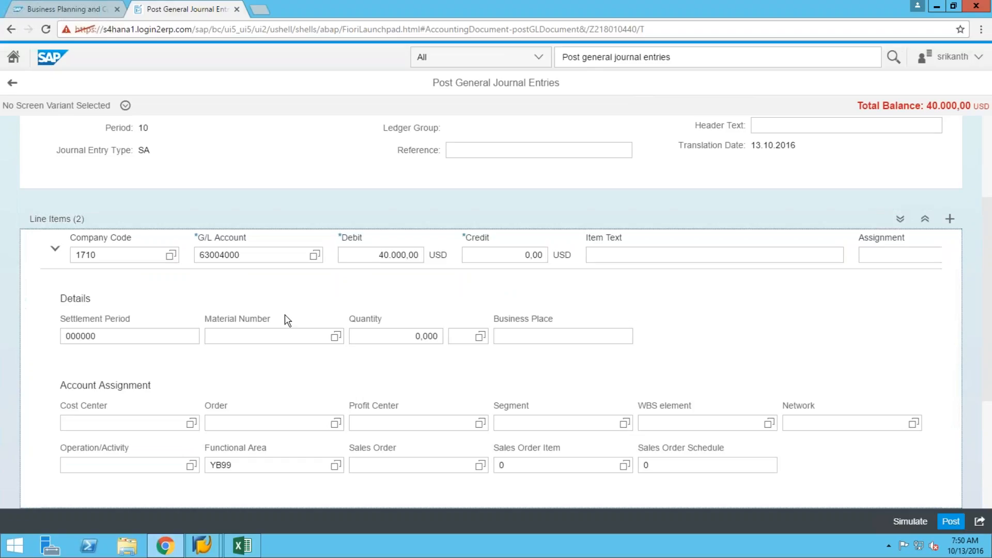
click(266, 334)
click(192, 424)
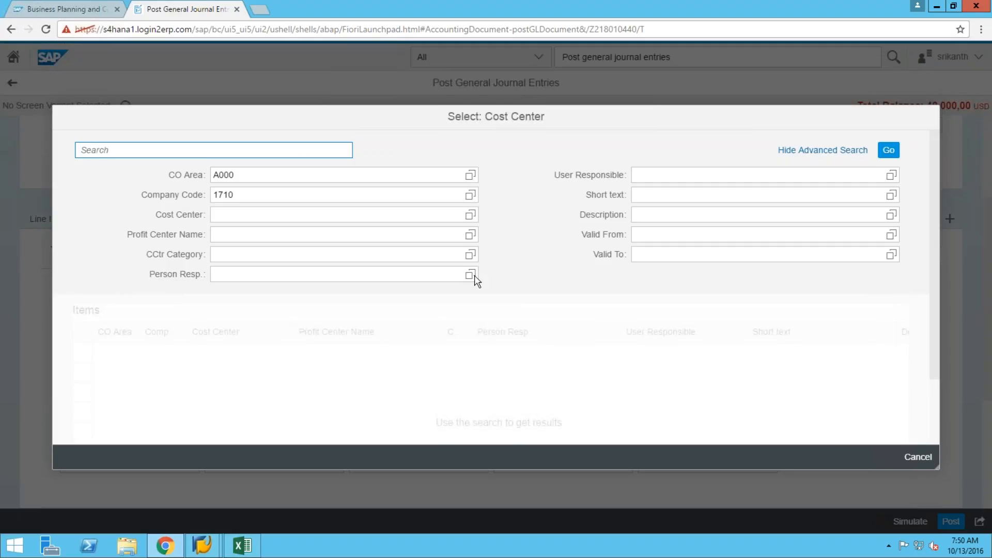
click(455, 276)
click(352, 235)
click(412, 216)
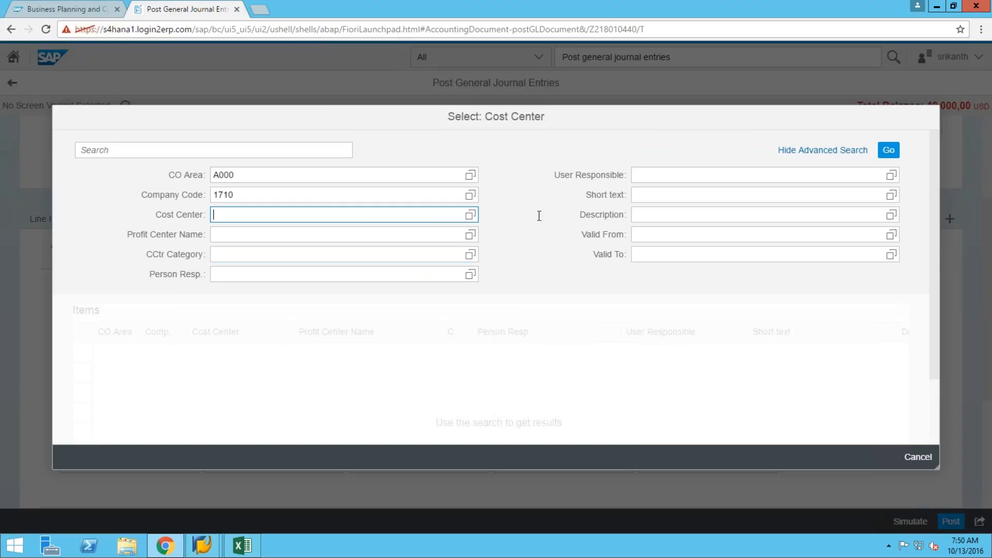
text(17101101)
click(889, 150)
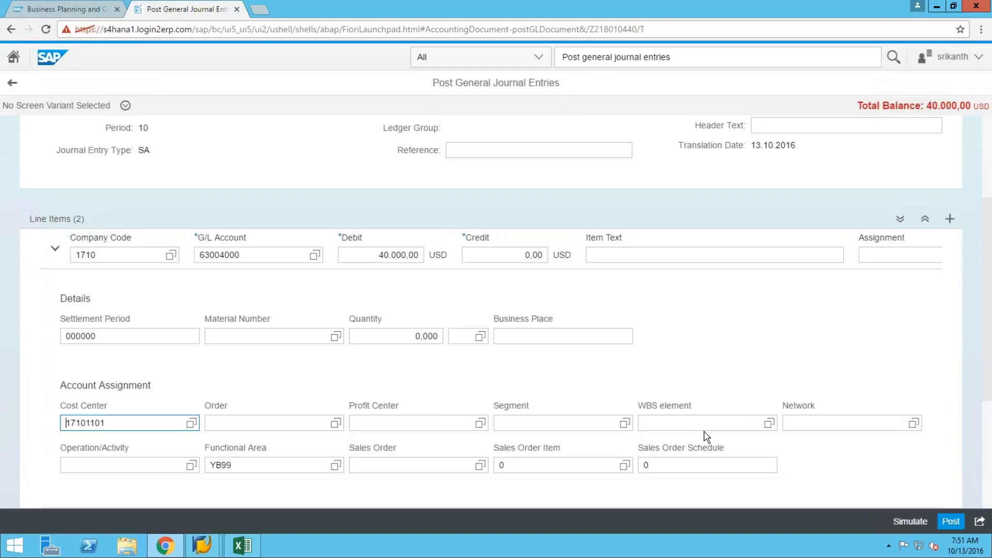
click(704, 427)
click(56, 250)
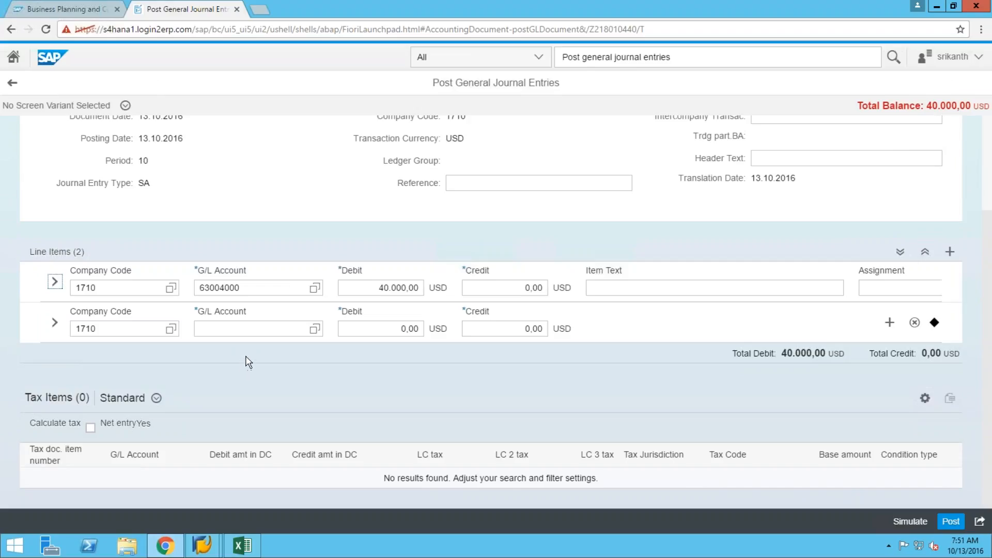
Set line 2's G/L account to 10010000 Petty Cash and clear its zero credit amount.
click(215, 331)
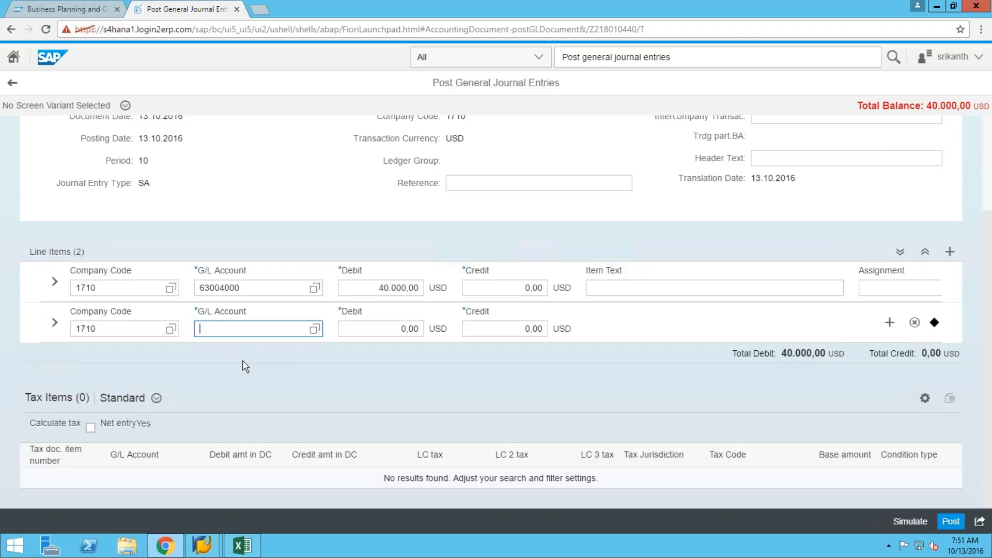
text(1000)
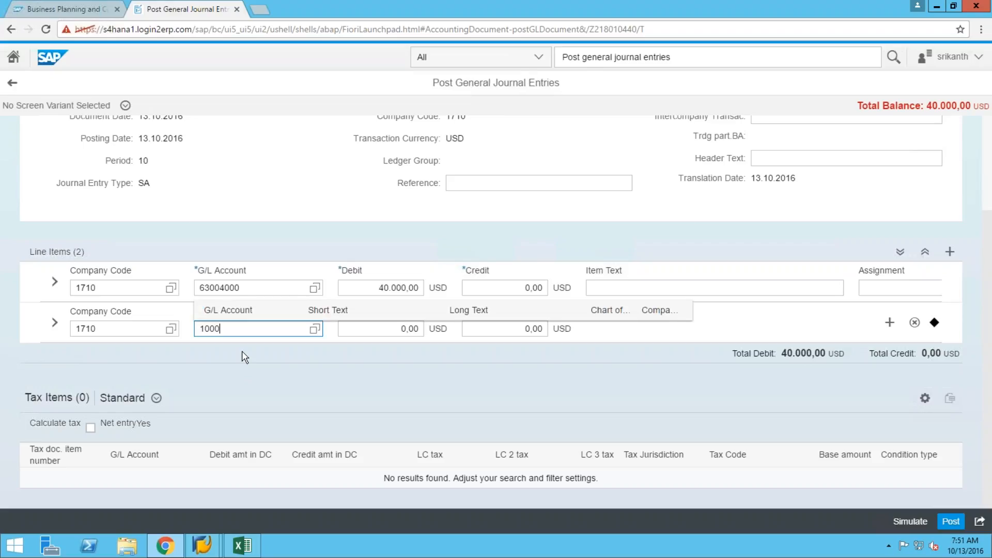
text(1)
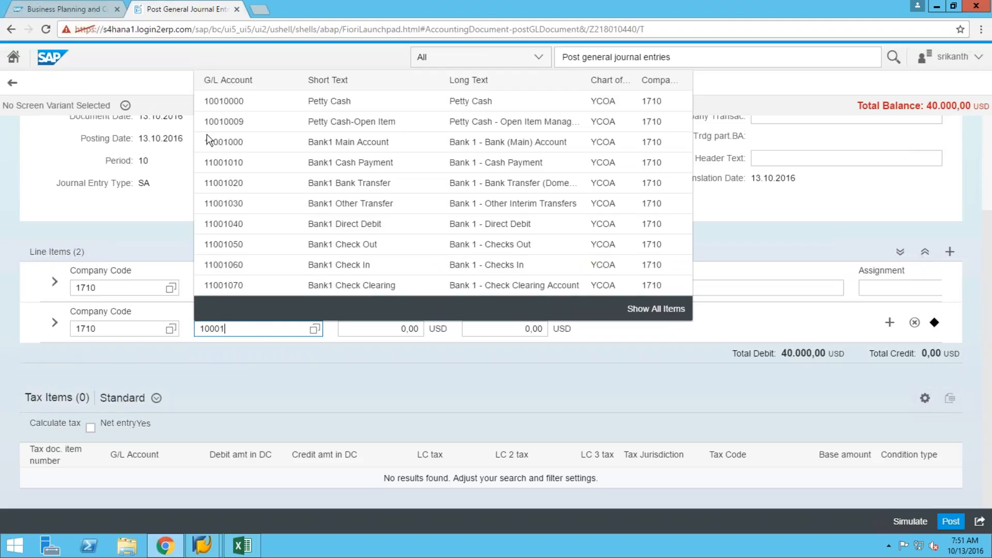
click(226, 105)
click(489, 328)
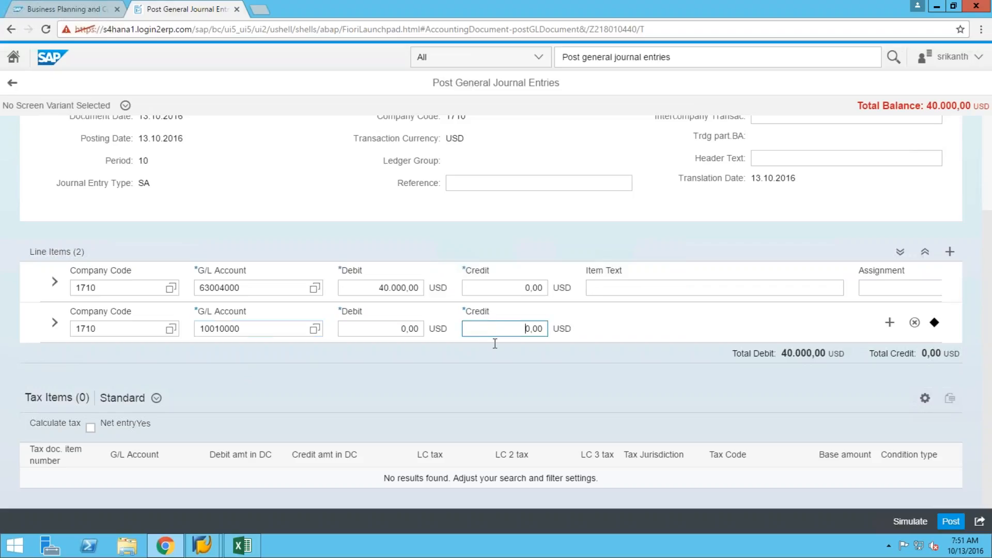
key(Delete)
key(Delete)
key(Delete)
key(Delete)
Simulate and post journal entry Z218010440 moving 40.000,00 from Petty Cash to Insurance.
click(916, 525)
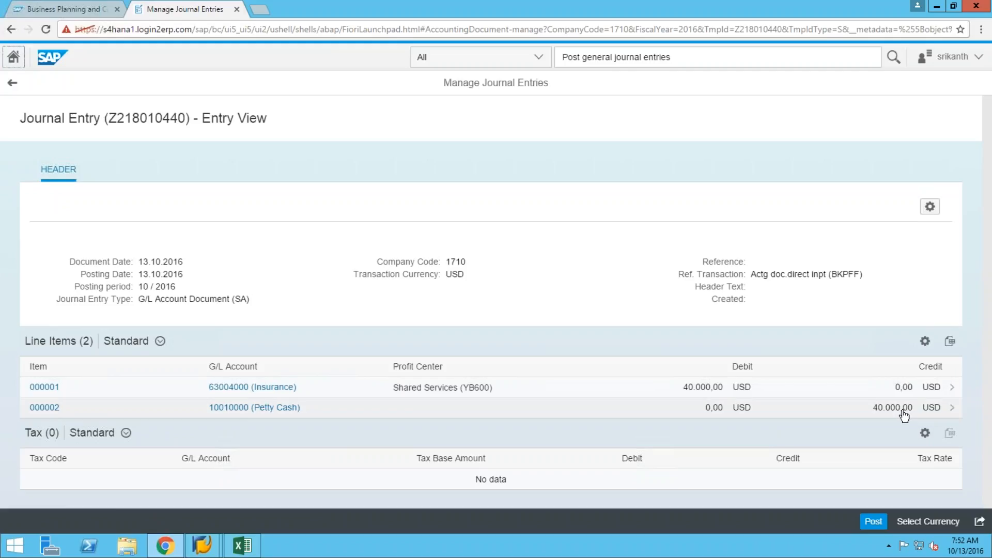
click(875, 523)
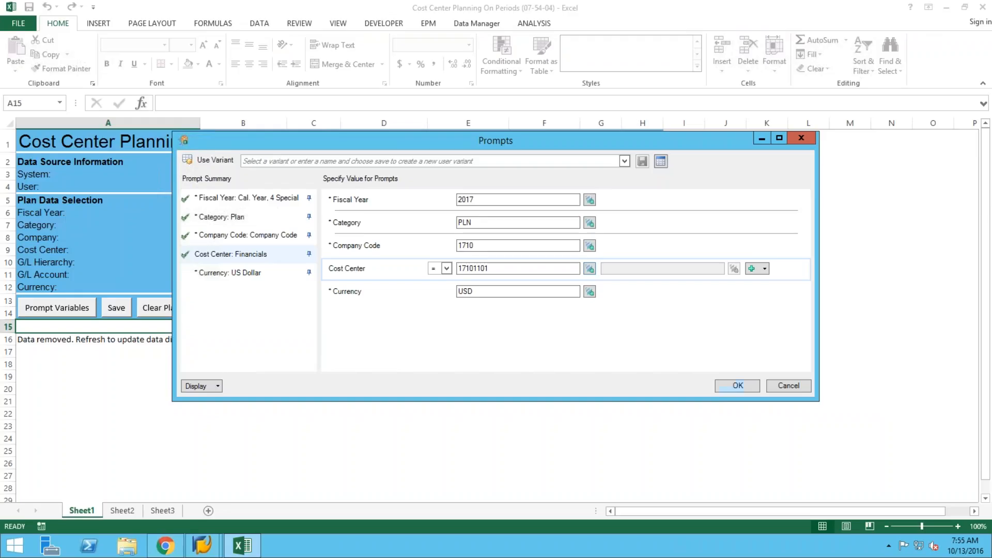
Confirm the planning prompts and expand Total Actual 2016 to show Insurance's 40,000.00 Period 10 actual.
click(724, 388)
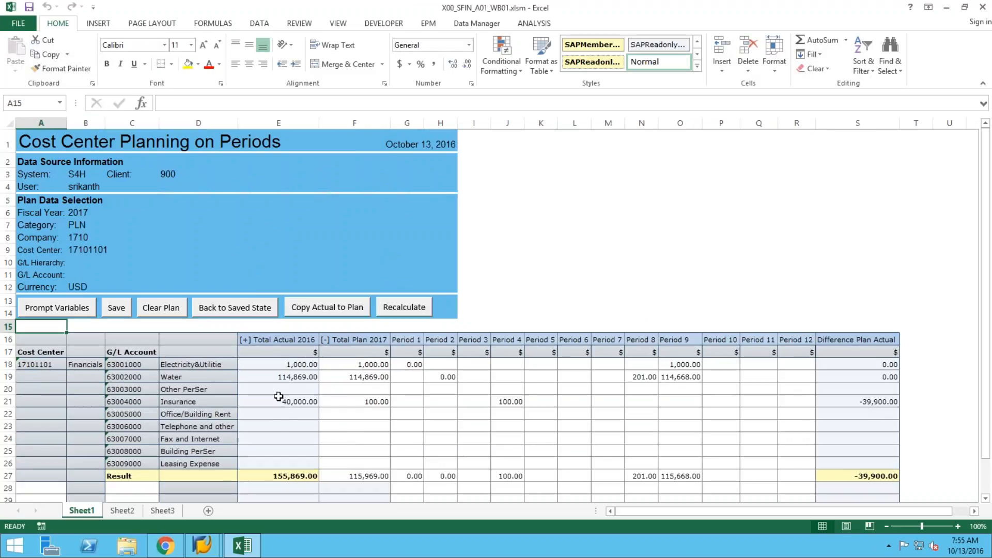
click(282, 402)
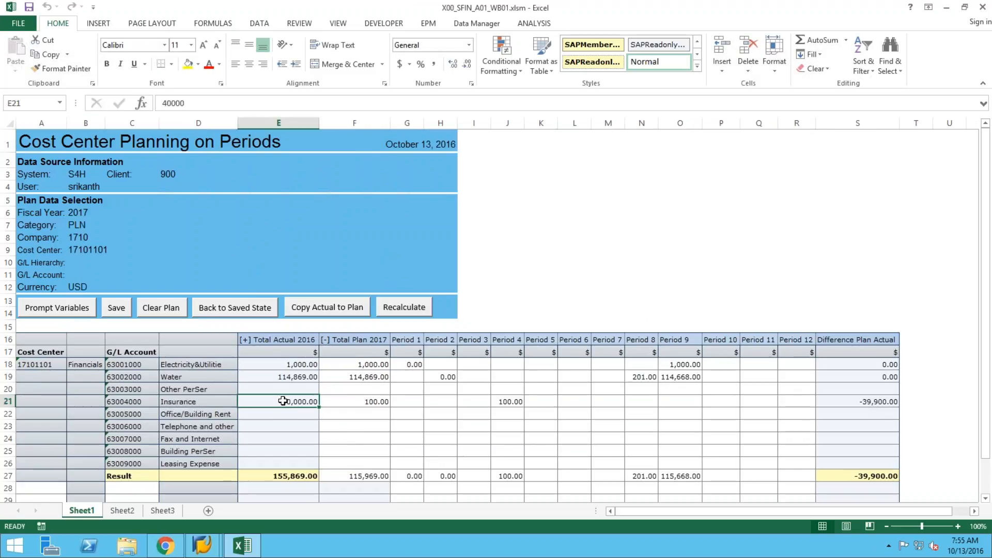
click(244, 339)
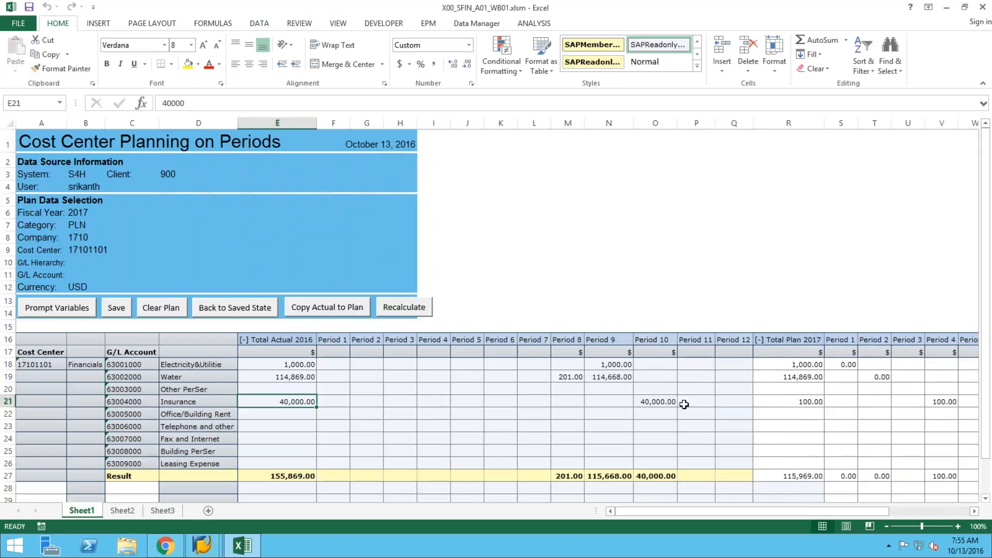
click(655, 402)
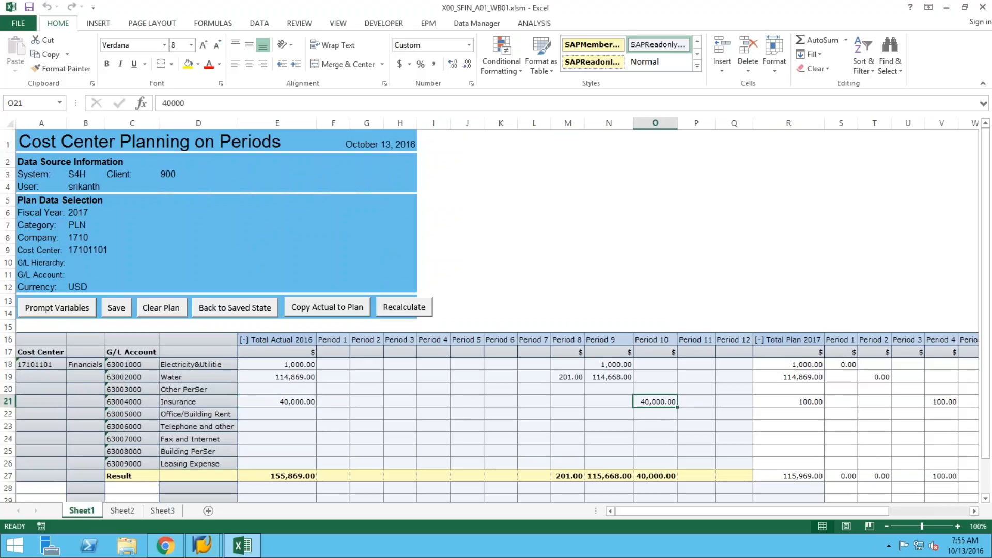
Open and dismiss the context menu on the Period 10 actual cell twice.
right_click(654, 403)
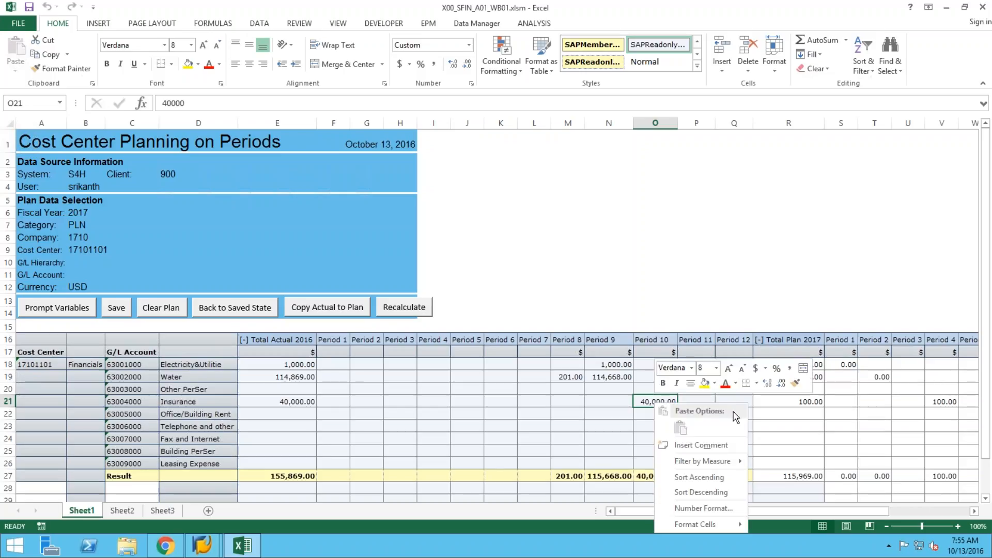
mouse_move(729, 466)
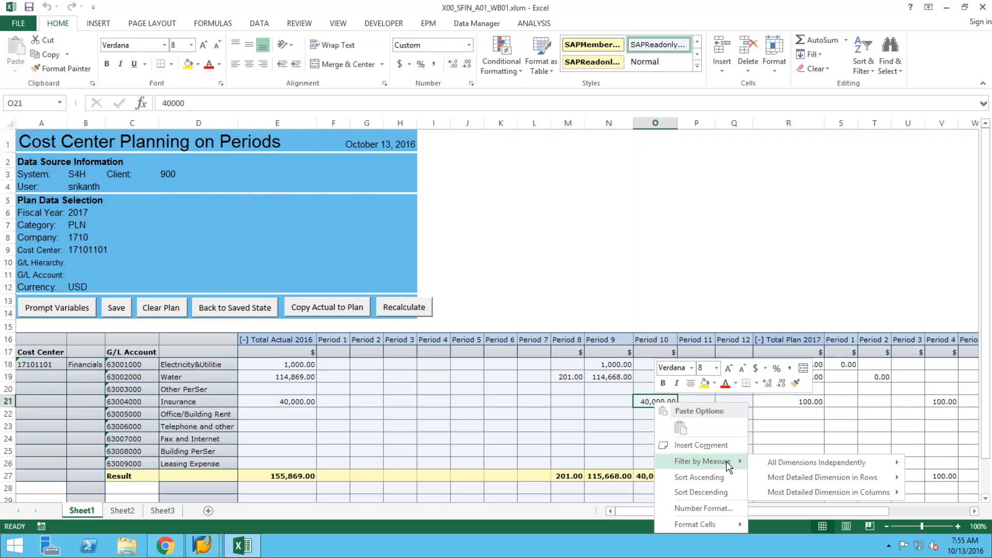
click(643, 403)
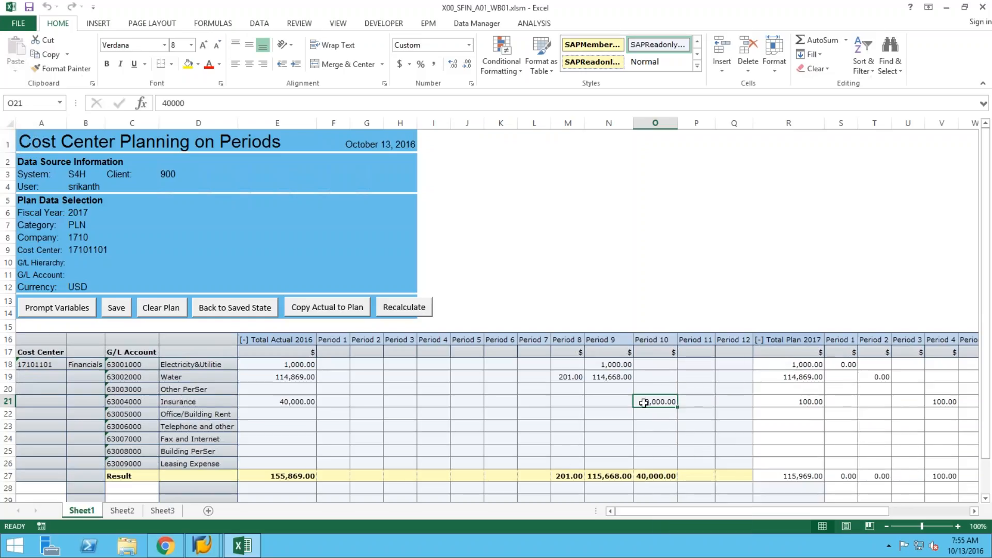
right_click(643, 403)
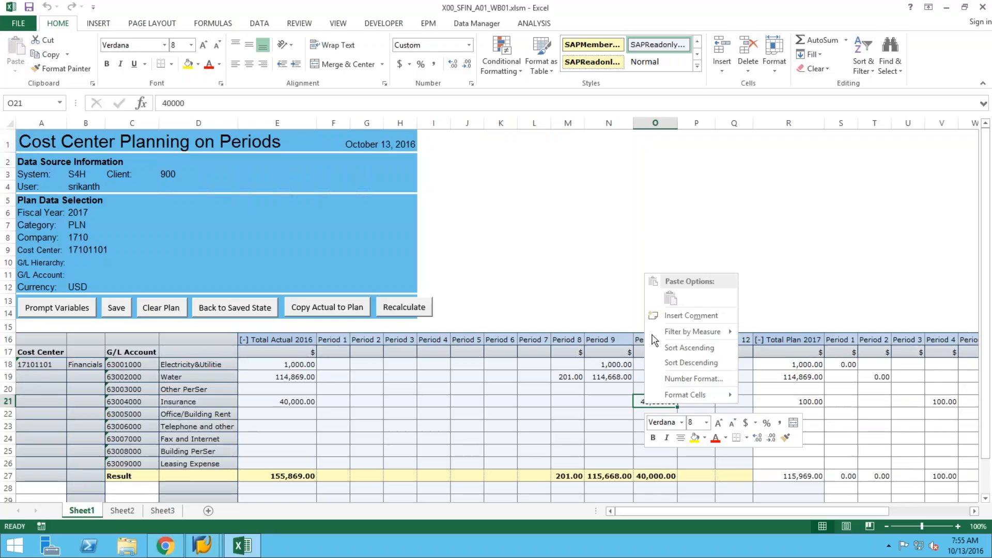
mouse_move(674, 337)
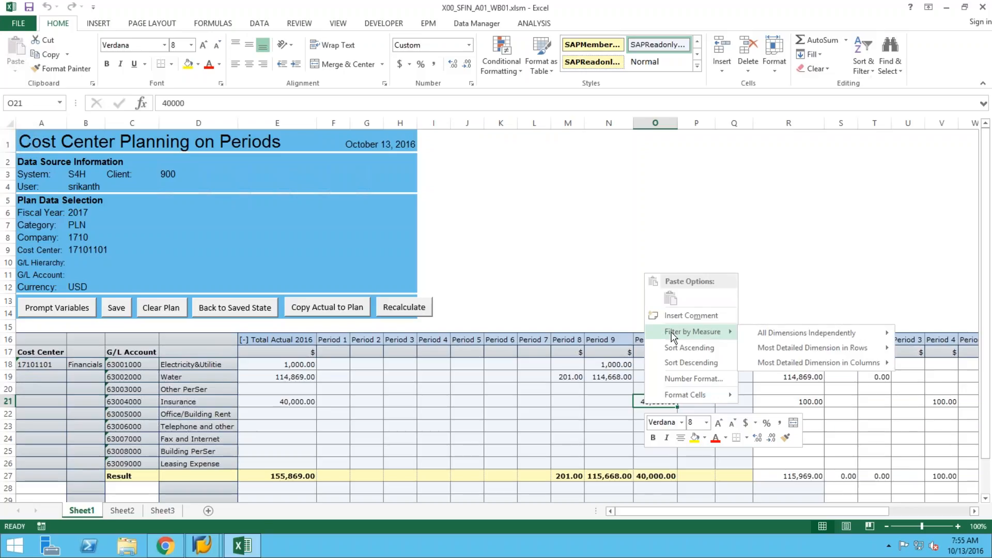
click(642, 406)
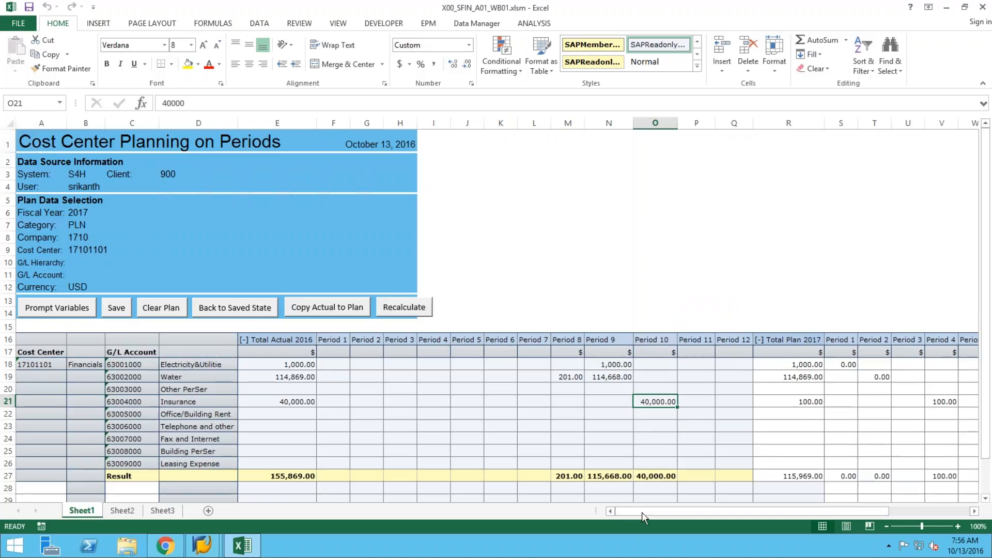
Scroll to the Total Plan 2017 periods and begin entering 100 as 63001000's Period 1 plan.
drag(642, 514, 892, 526)
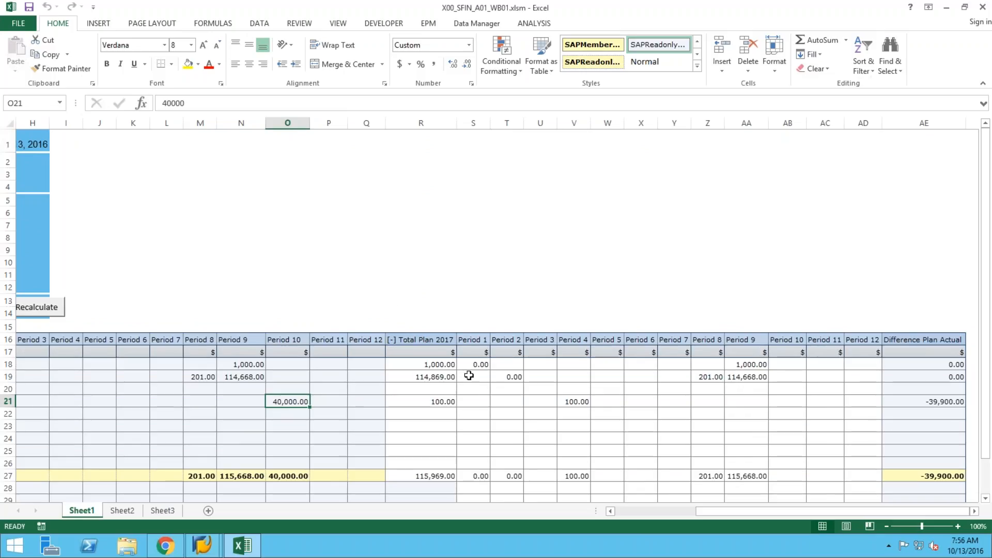
click(479, 363)
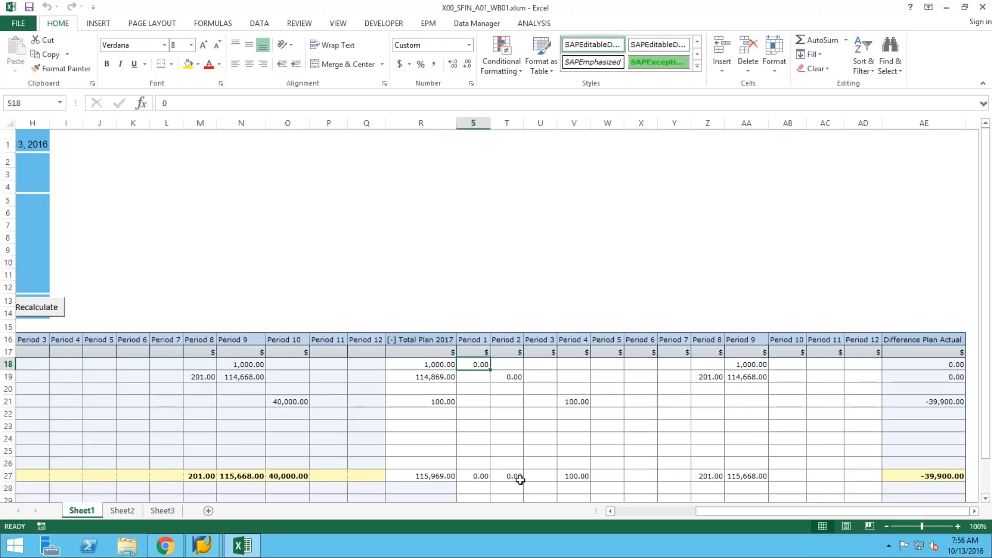
text(1)
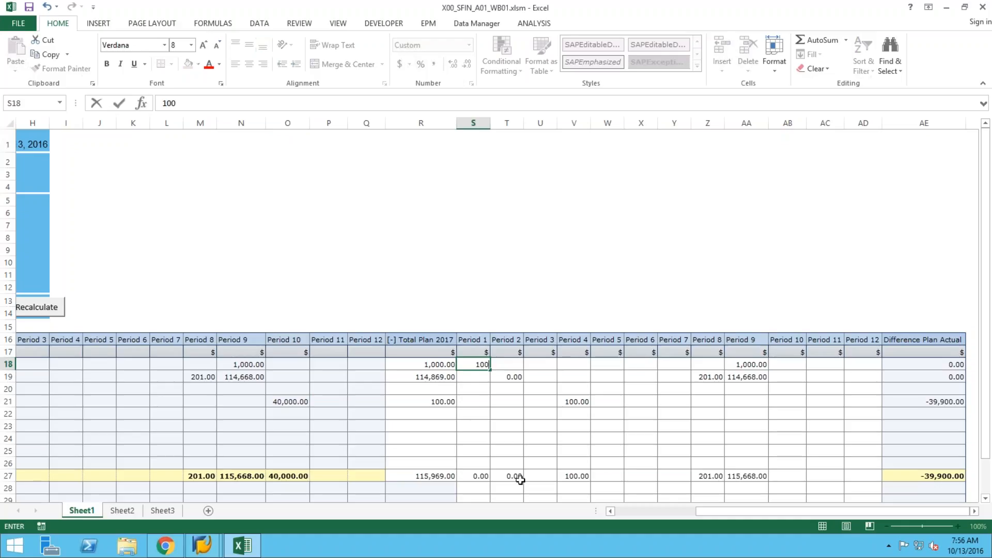
Copy the 100.00 Period 1 plan down the G/L accounts, clear the Result row, and save.
key(Return)
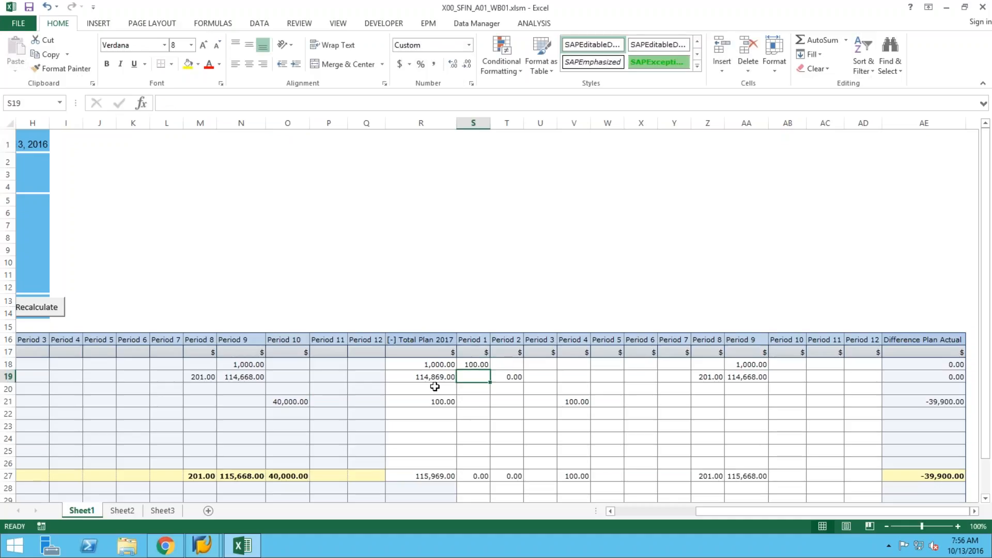
click(475, 367)
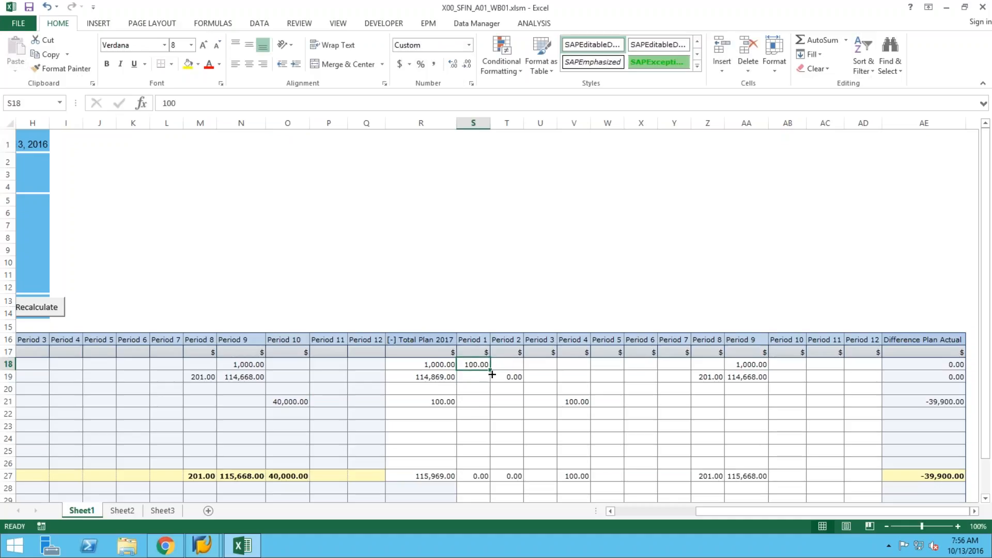
drag(490, 371, 489, 482)
click(478, 482)
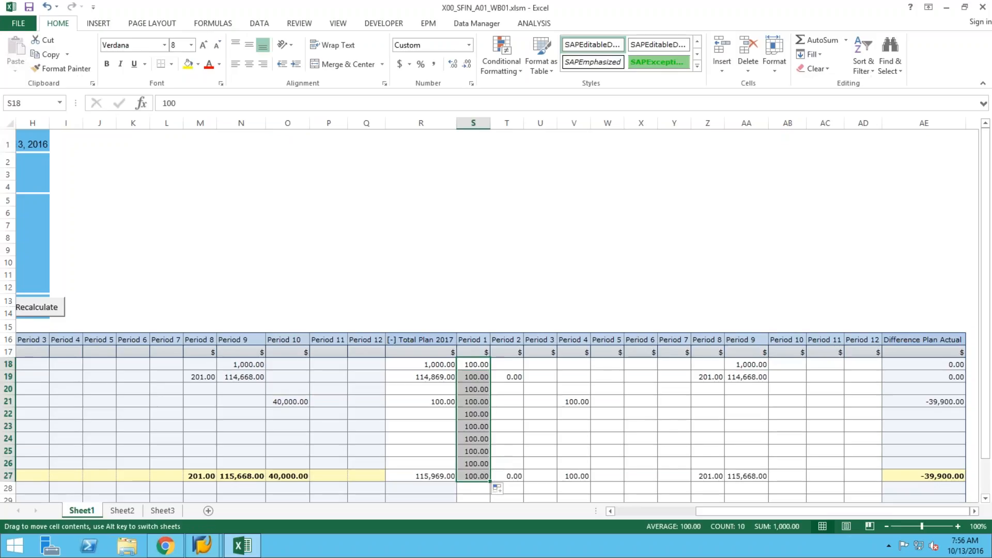
click(475, 475)
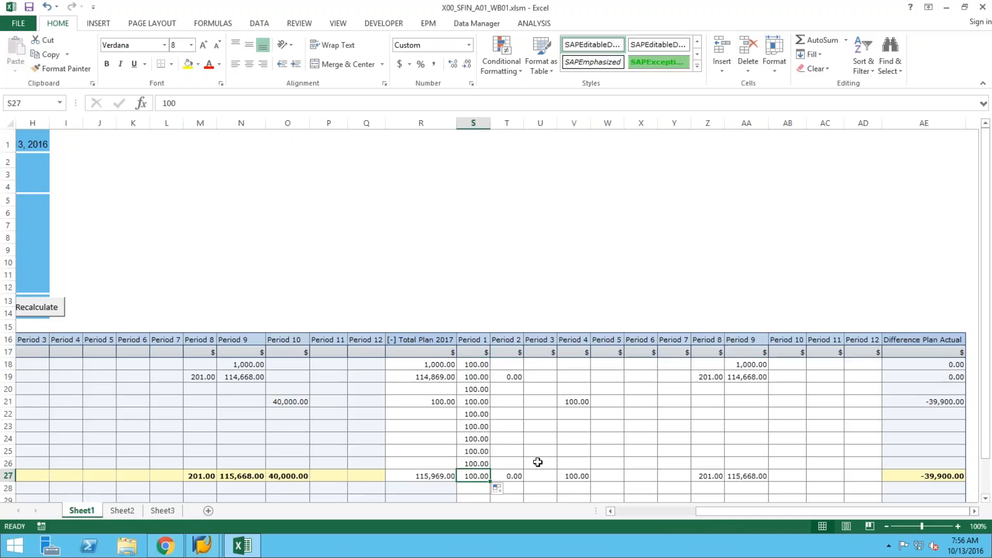
key(Delete)
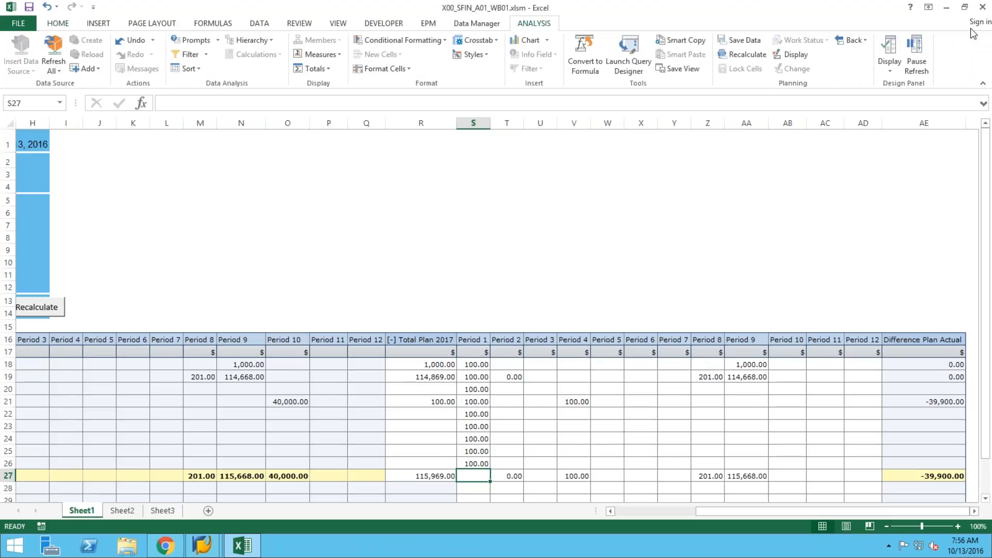
click(746, 42)
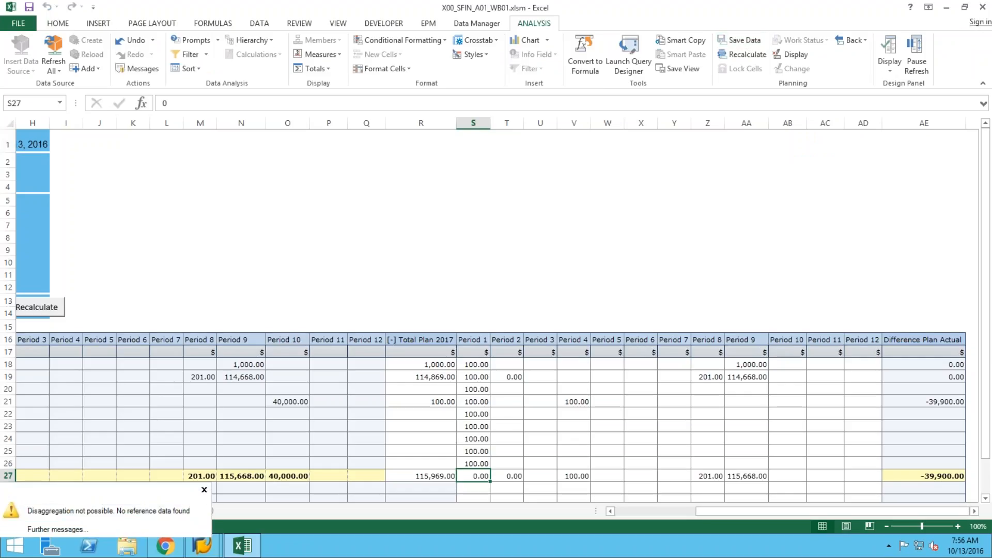
mouse_move(981, 451)
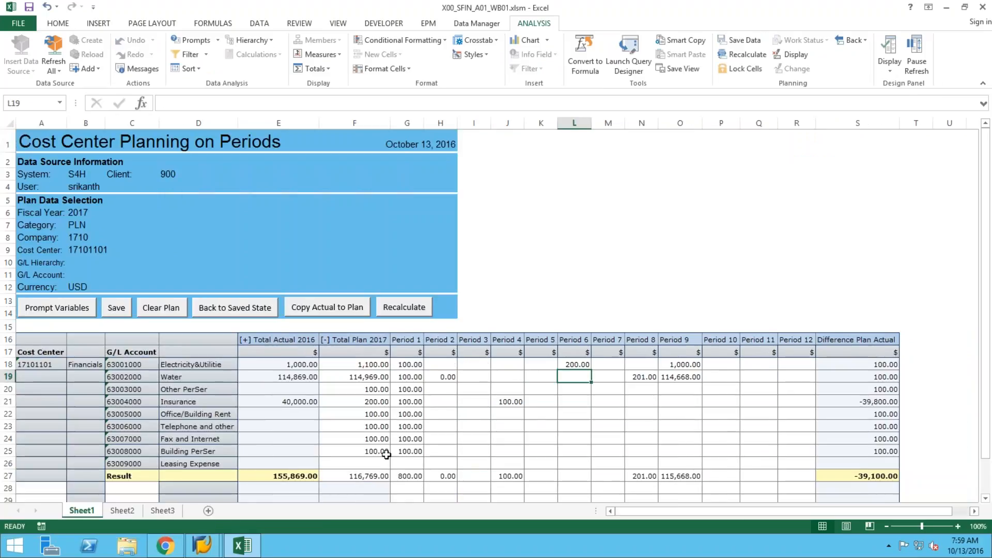
Copy the 200.00 Period 6 plan down through row 25 and save the plan data.
click(586, 364)
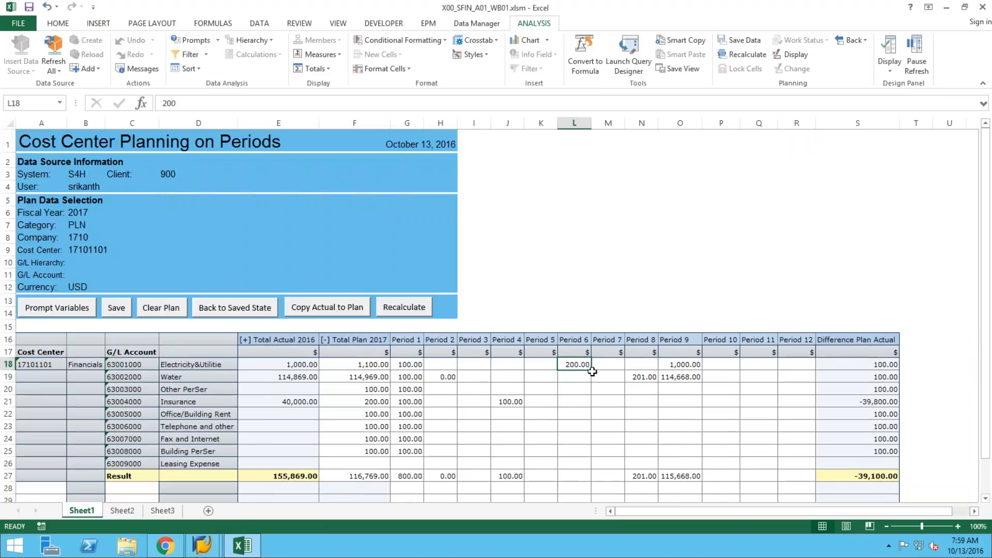
drag(591, 372, 591, 441)
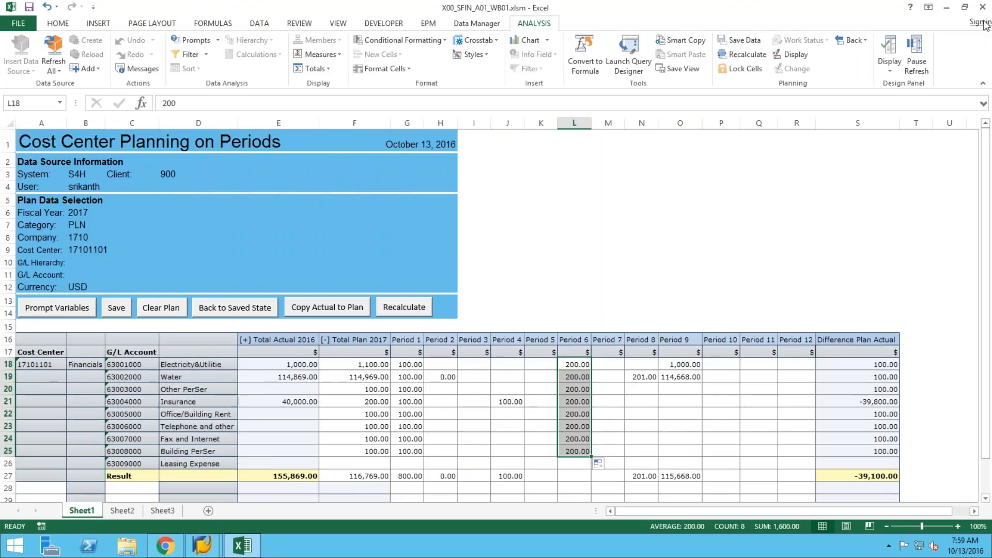
click(742, 41)
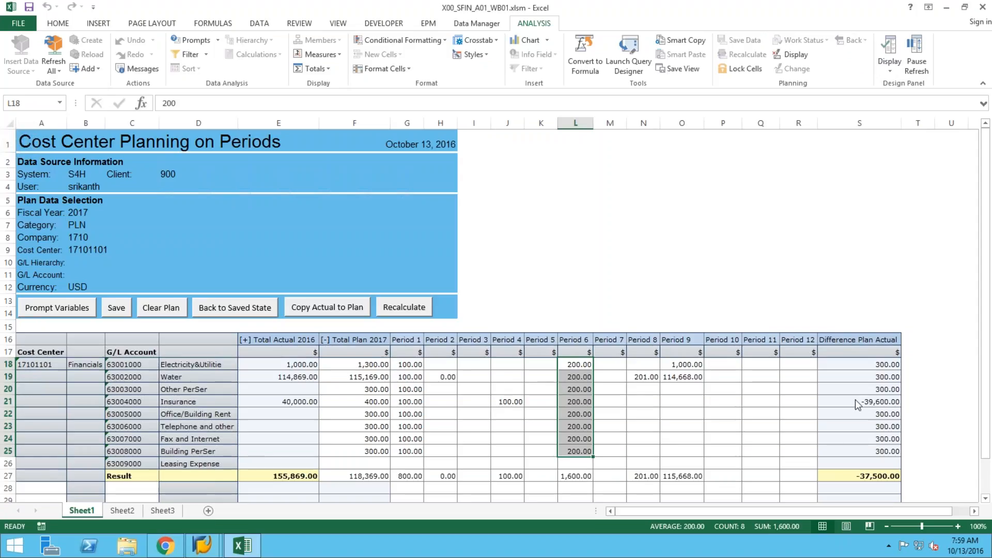
Return to the browser and launch the Cost Center: Actual/Plan/Variance report from CO Reports.
click(166, 552)
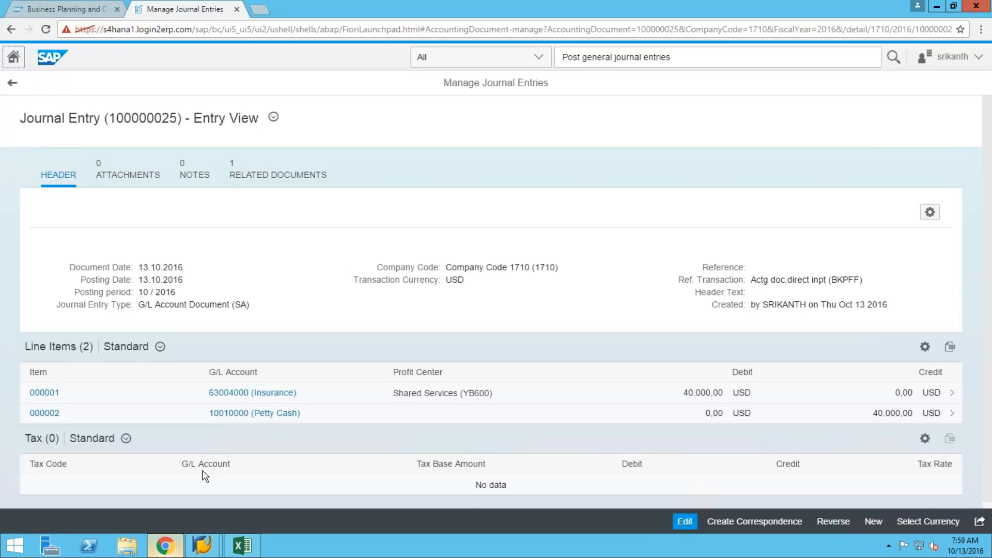
click(50, 12)
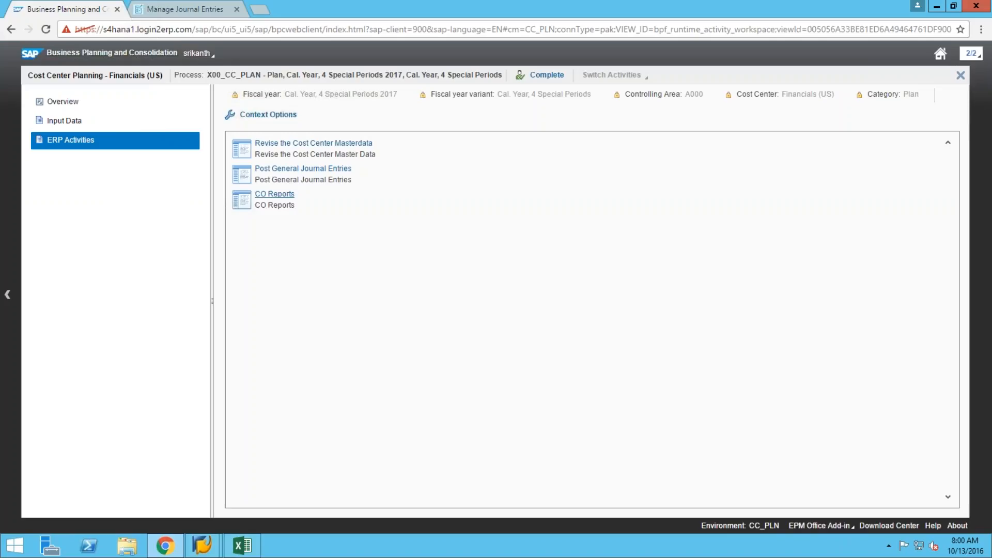
click(284, 195)
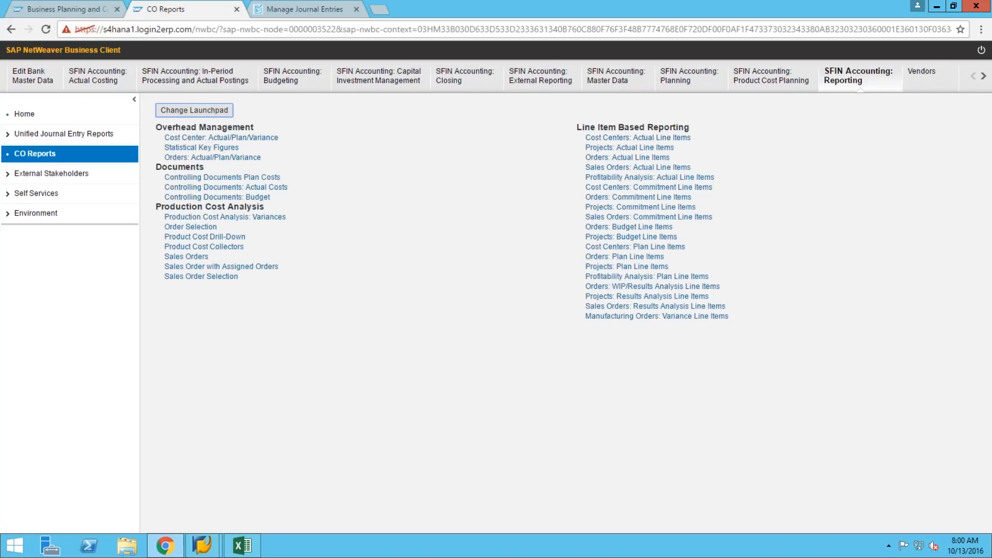
click(221, 138)
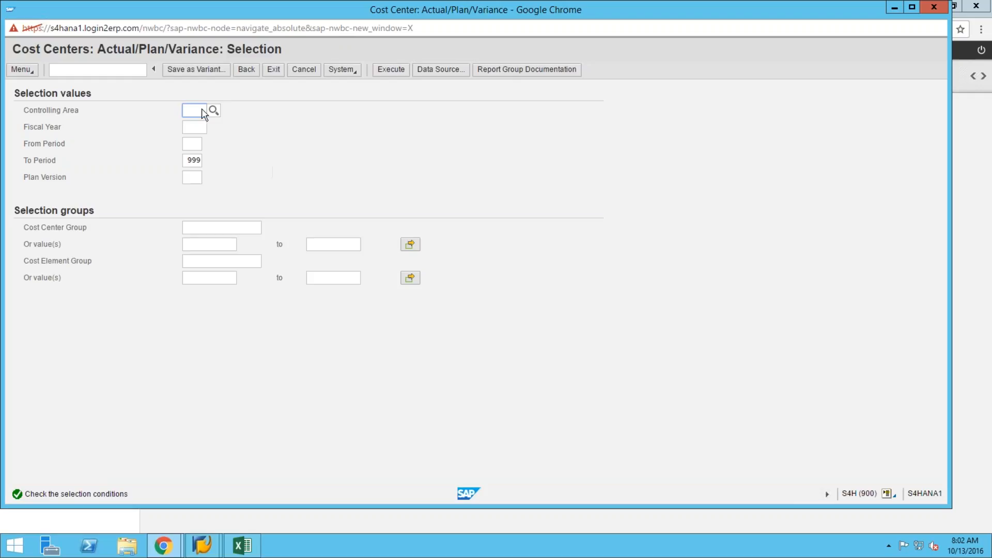
Set controlling area A000, fiscal year 2016, periods 001 to 999 and version 0.
click(213, 111)
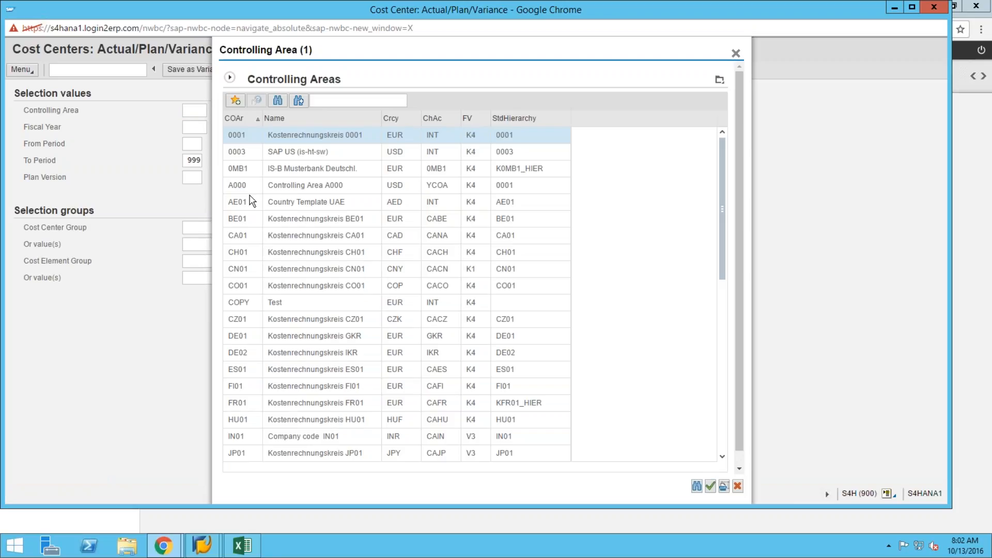
click(237, 186)
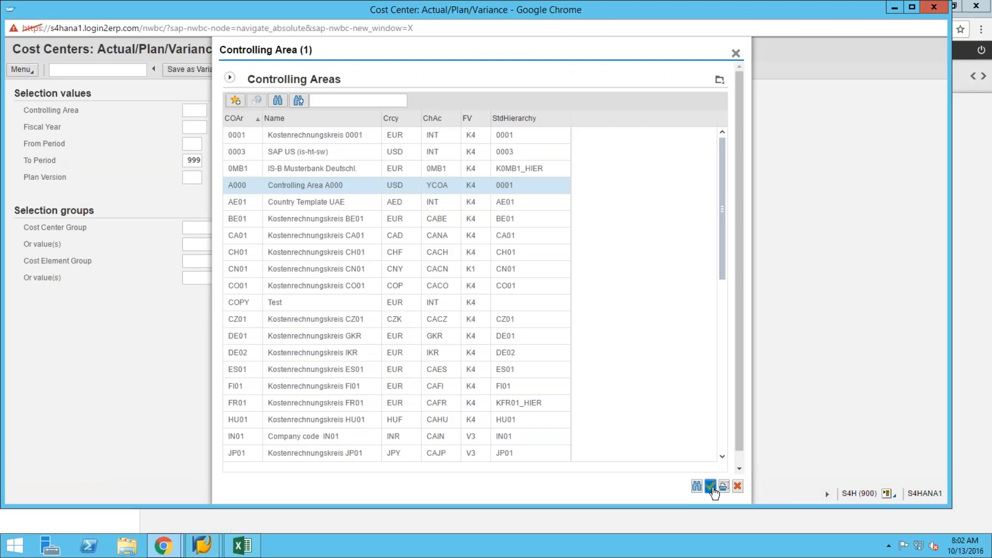
click(711, 487)
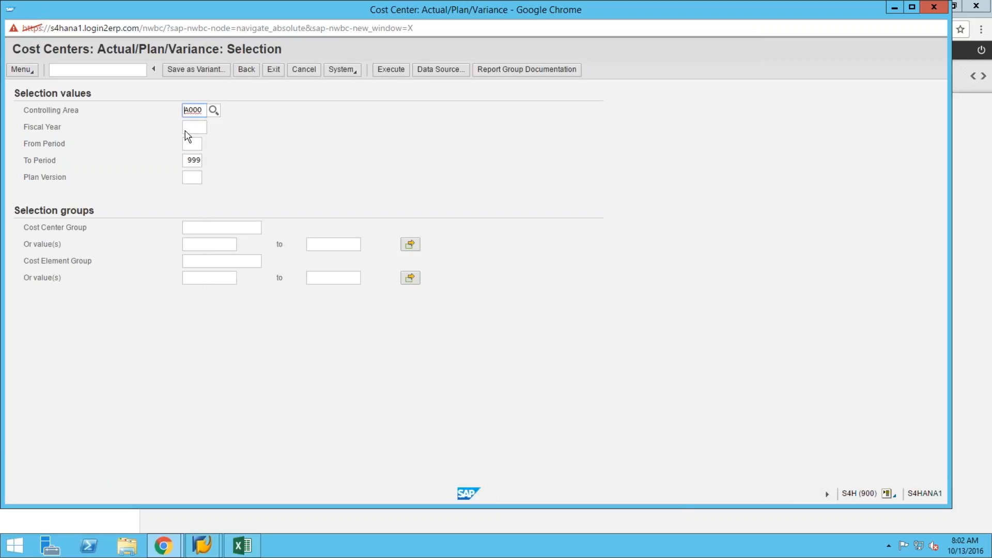
click(193, 127)
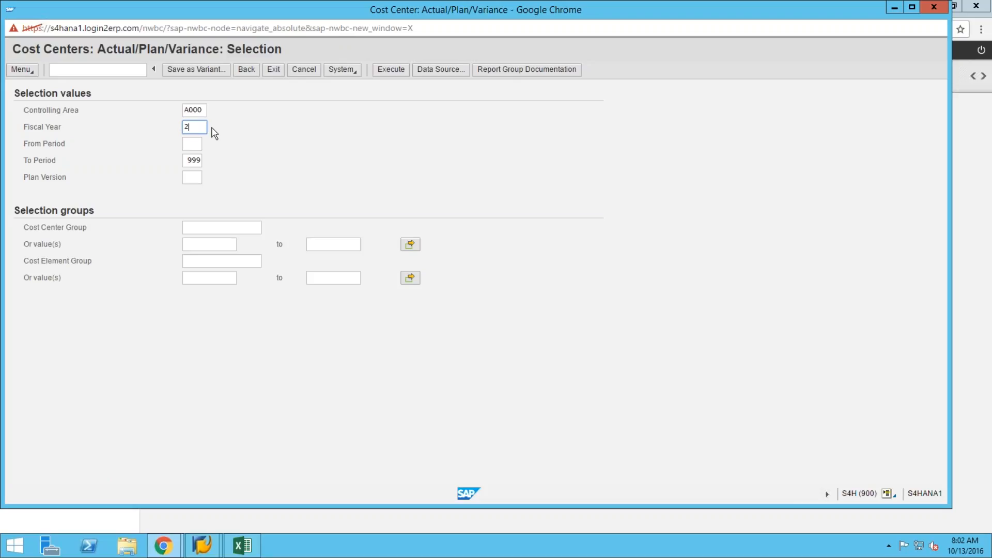
text(2016)
click(192, 144)
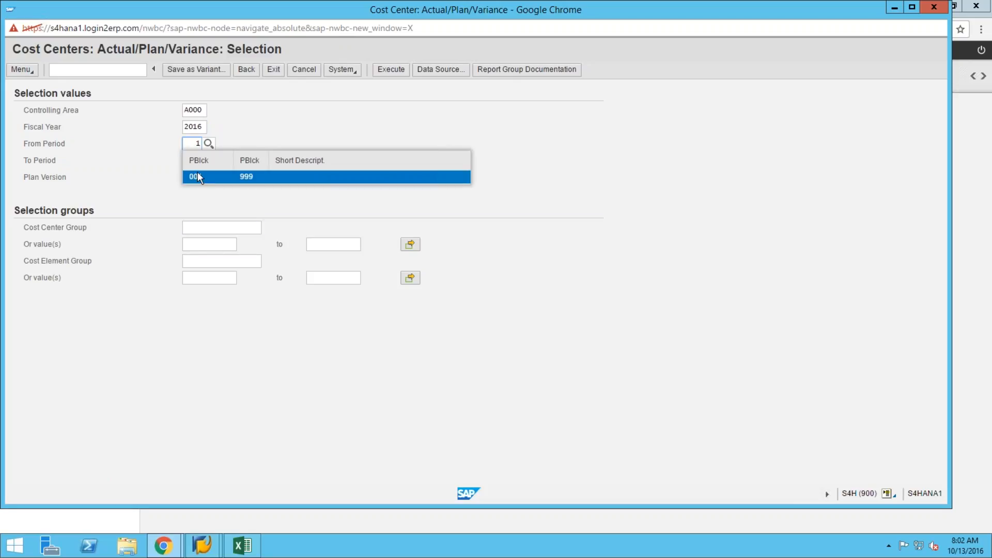
click(199, 177)
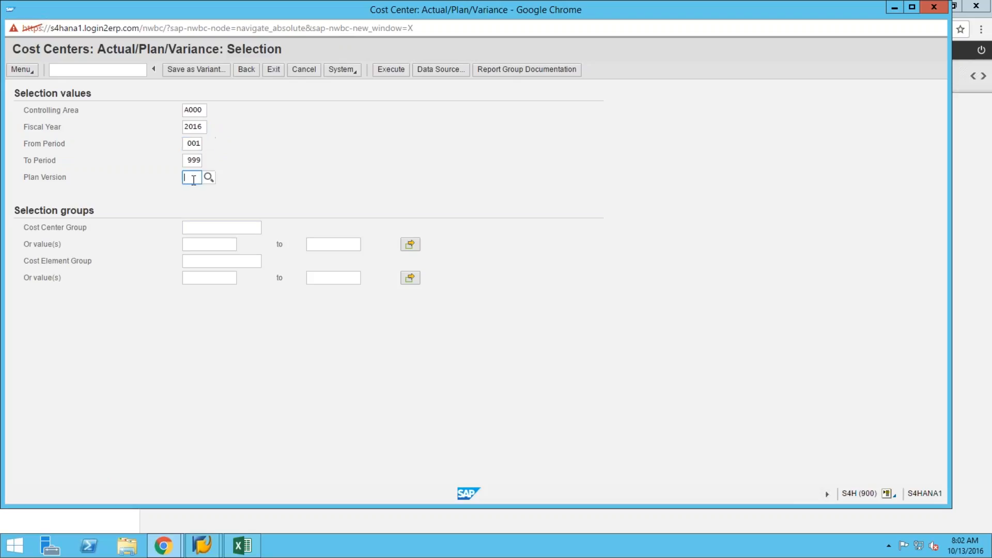
text(0)
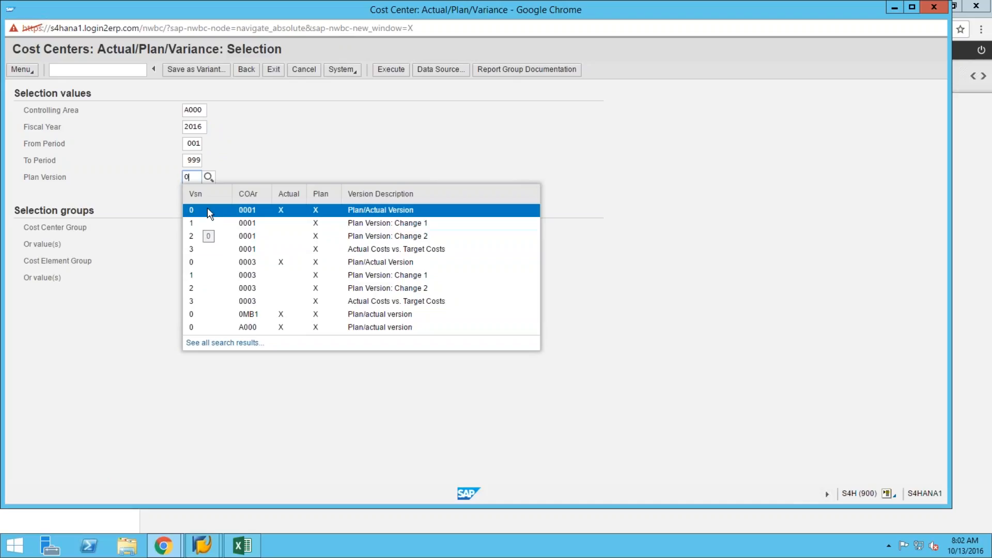
click(207, 210)
Enter cost center 17101101 and the cost element range 63001000 to 63009000.
click(188, 245)
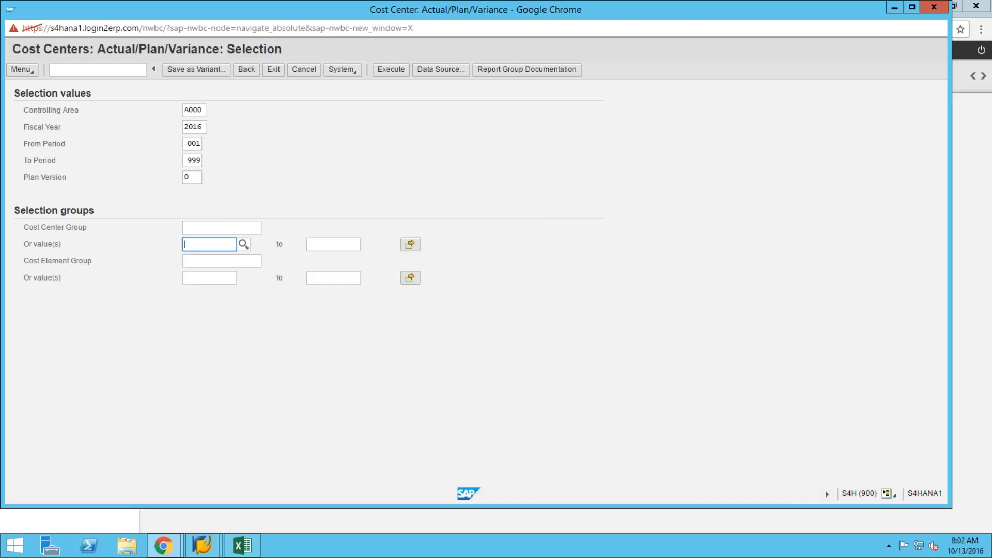
text(1710)
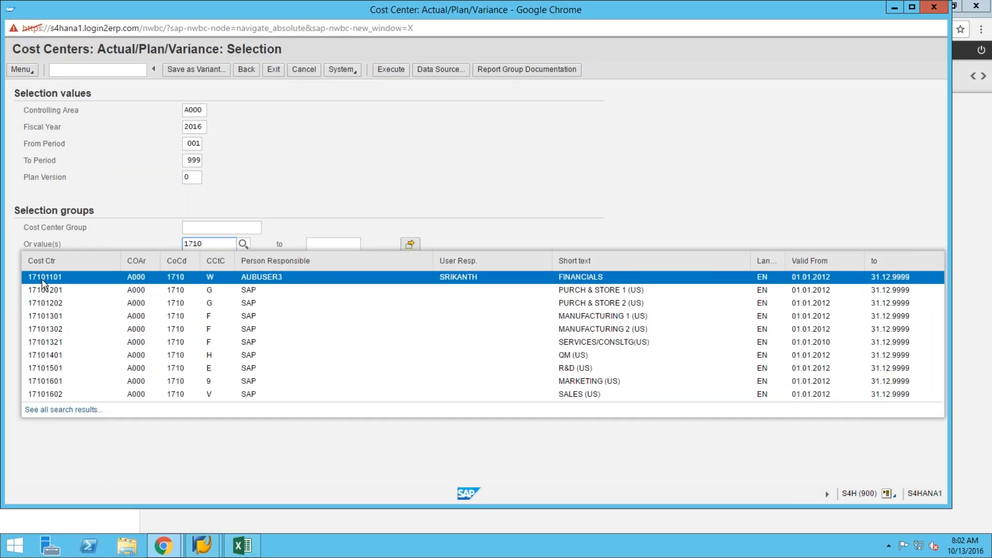
click(43, 278)
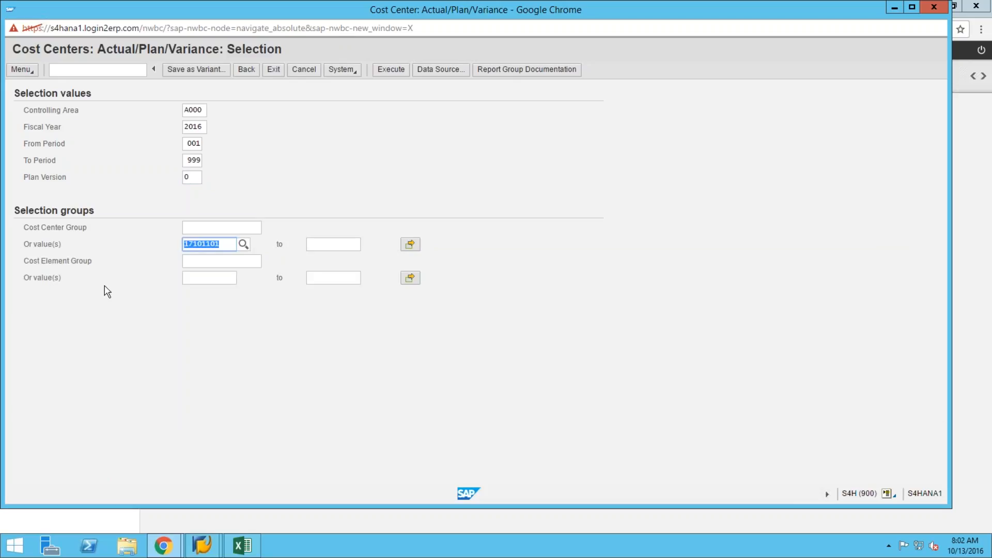
click(205, 278)
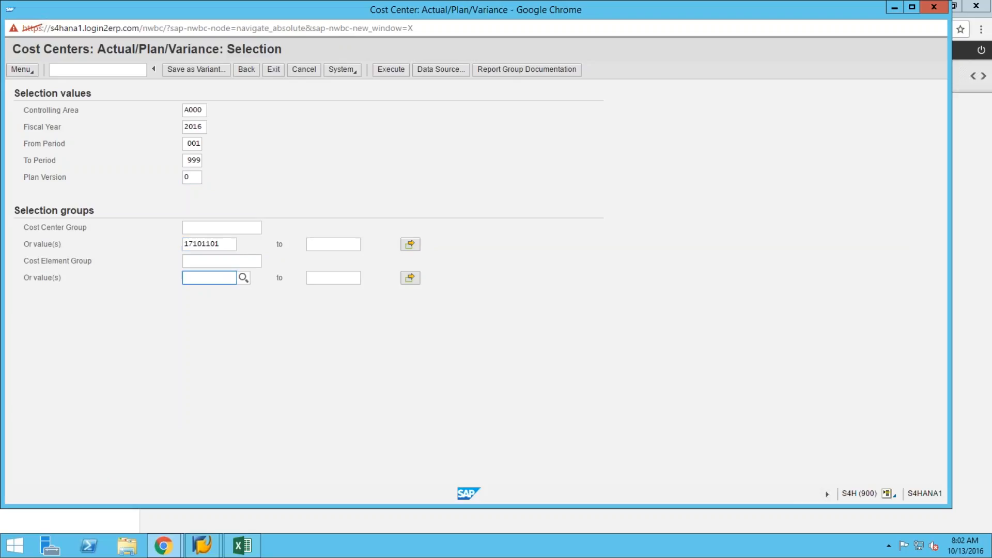
text(6300)
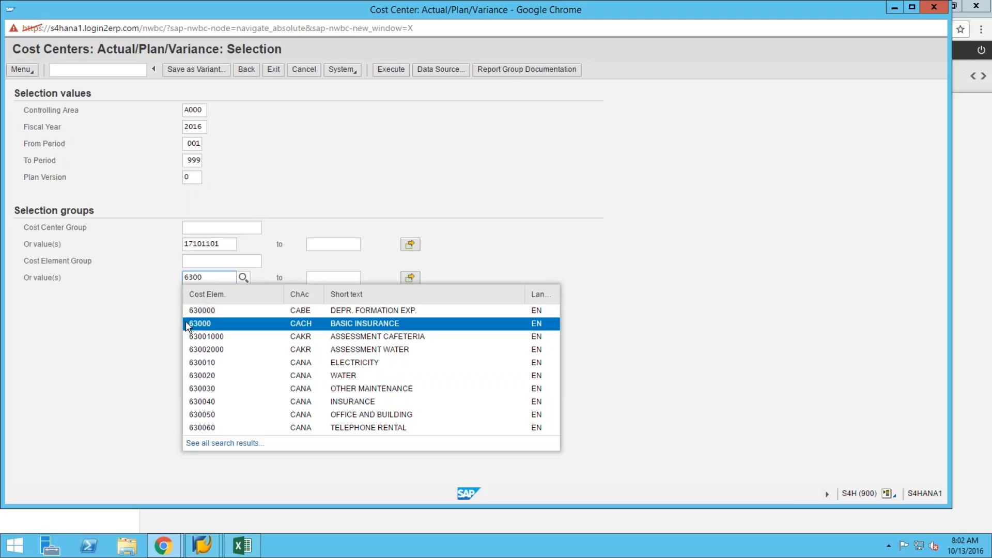
click(199, 337)
click(332, 279)
text(6)
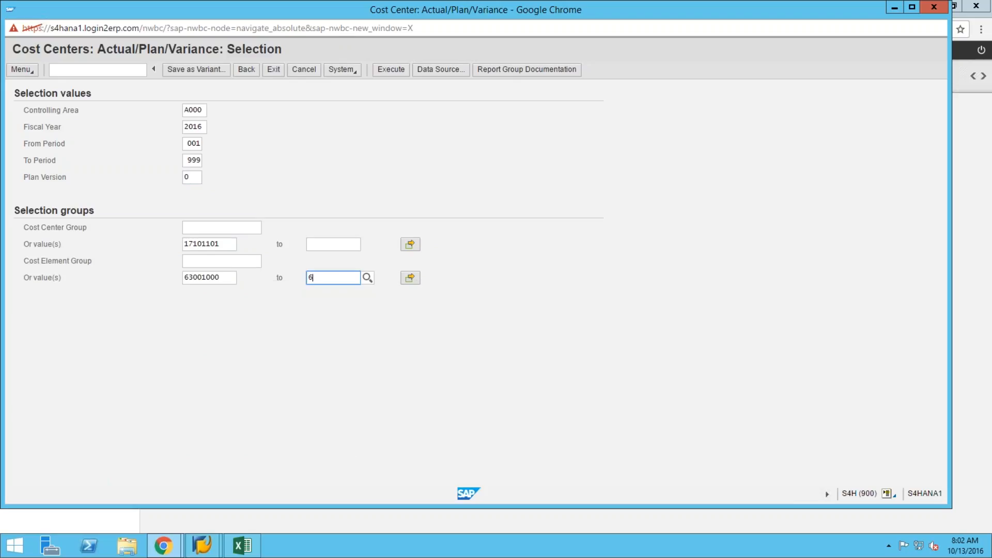
text(3009)
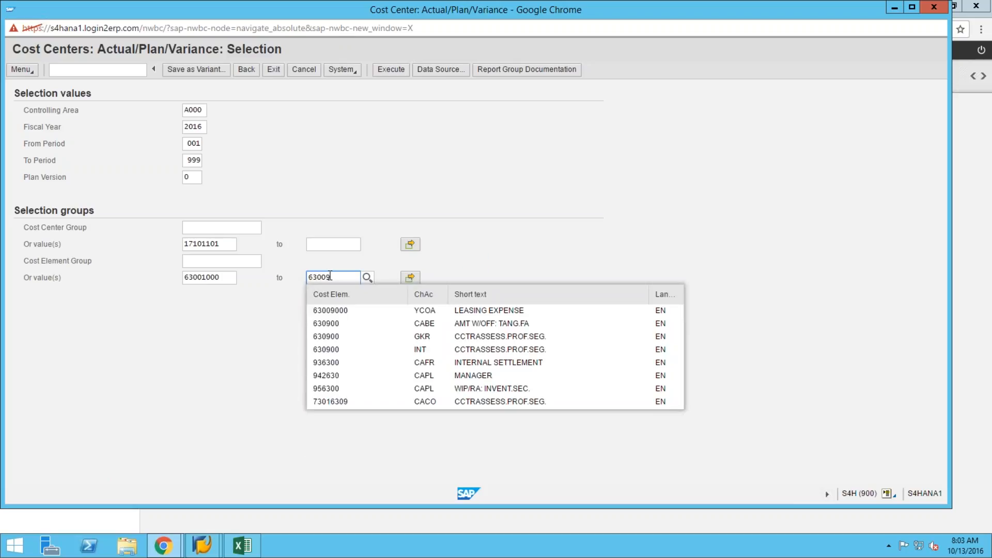
click(321, 313)
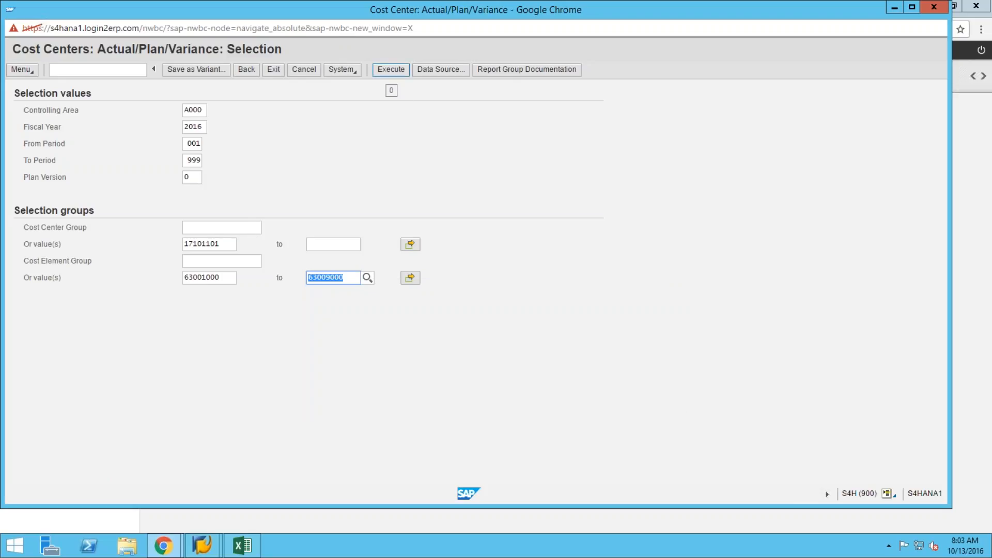
Run the report to review the 2016 actual-only results, then return to the selection screen.
click(392, 70)
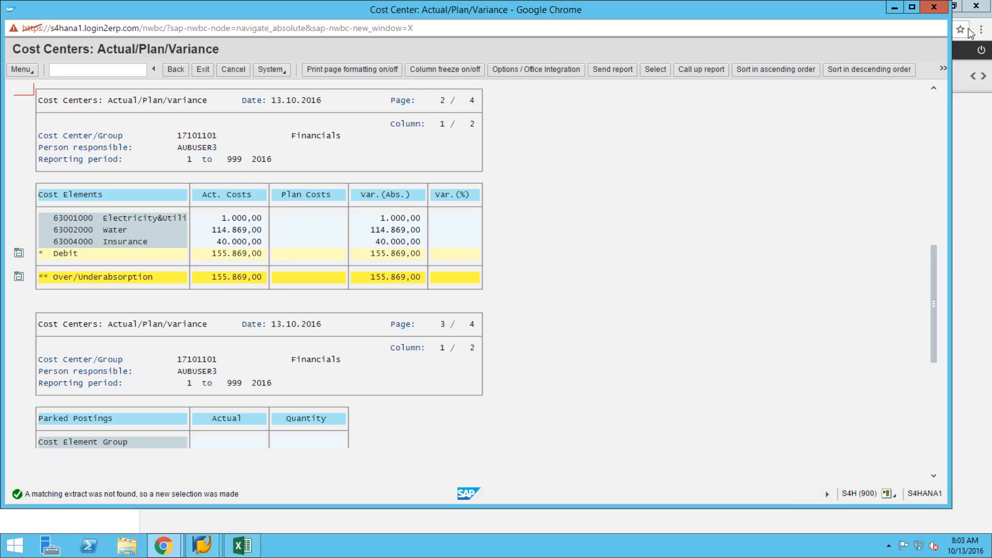
click(176, 69)
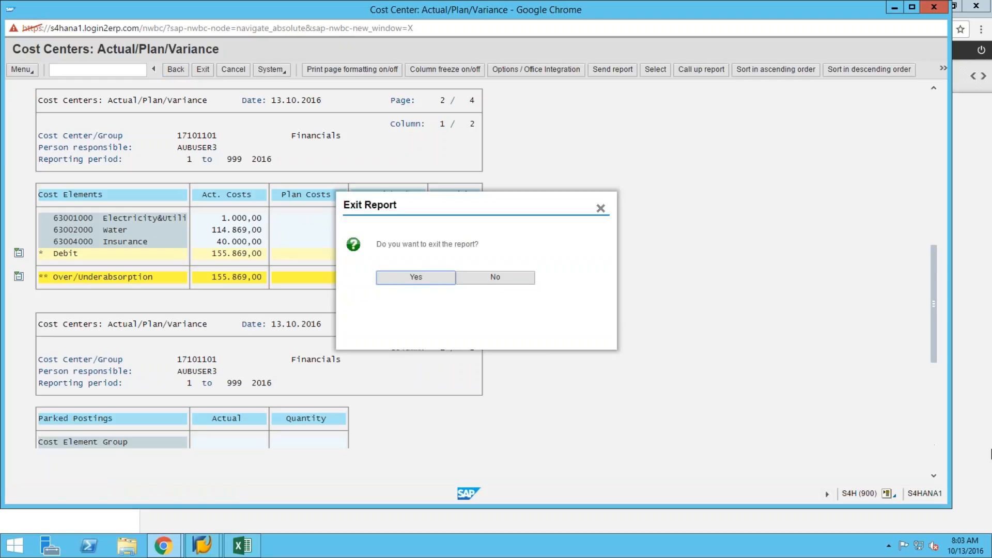
click(411, 277)
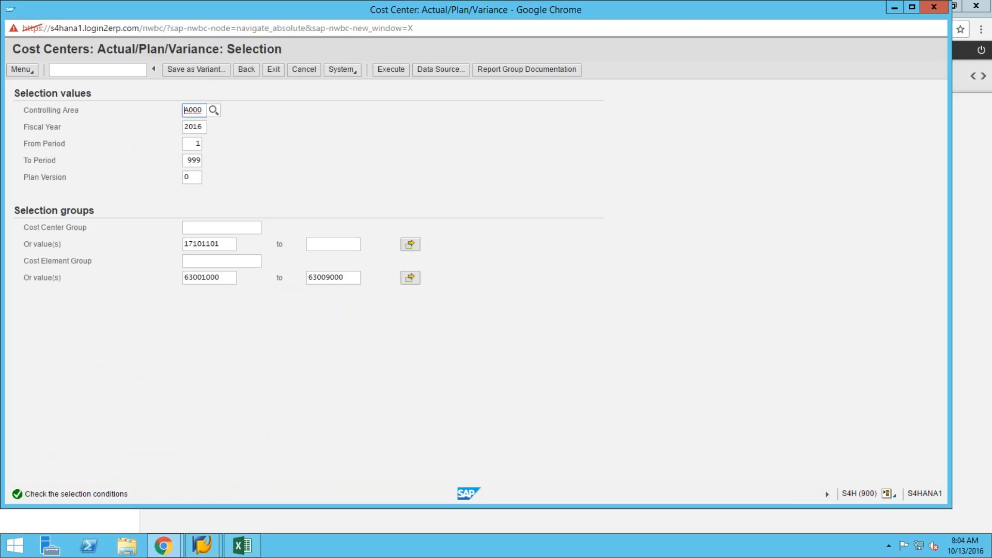
Change the fiscal year to 2017 and rerun the report for cost elements 63001000–63009000.
click(200, 129)
text(7)
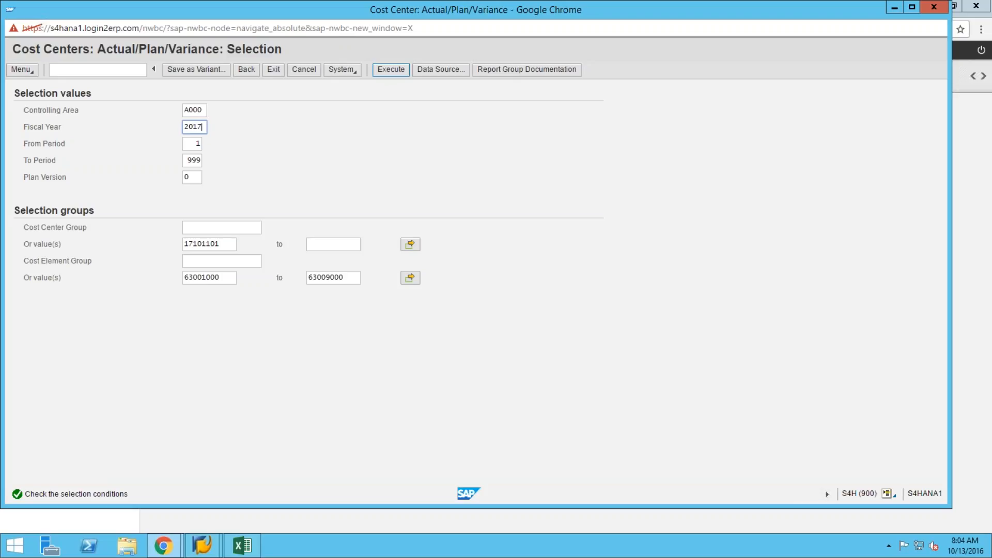
click(391, 70)
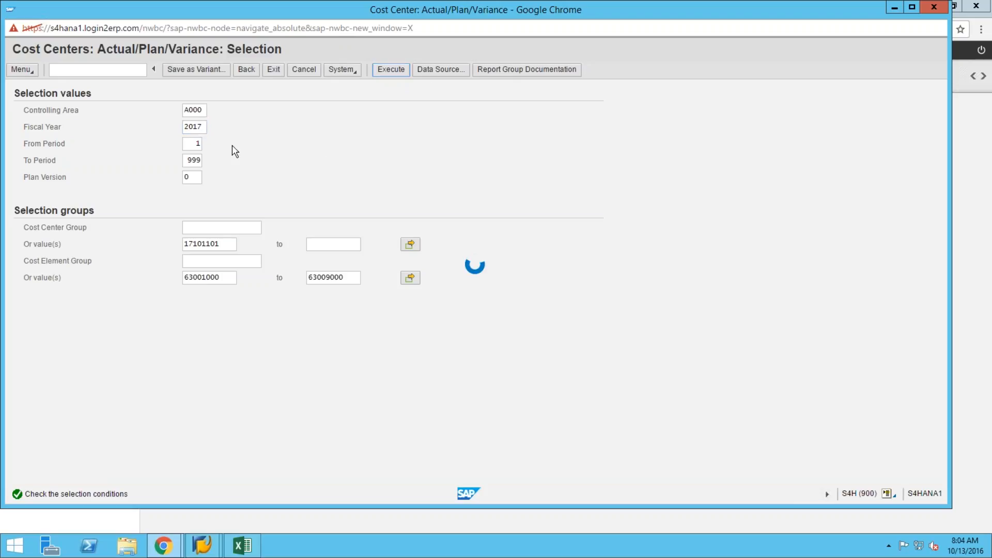
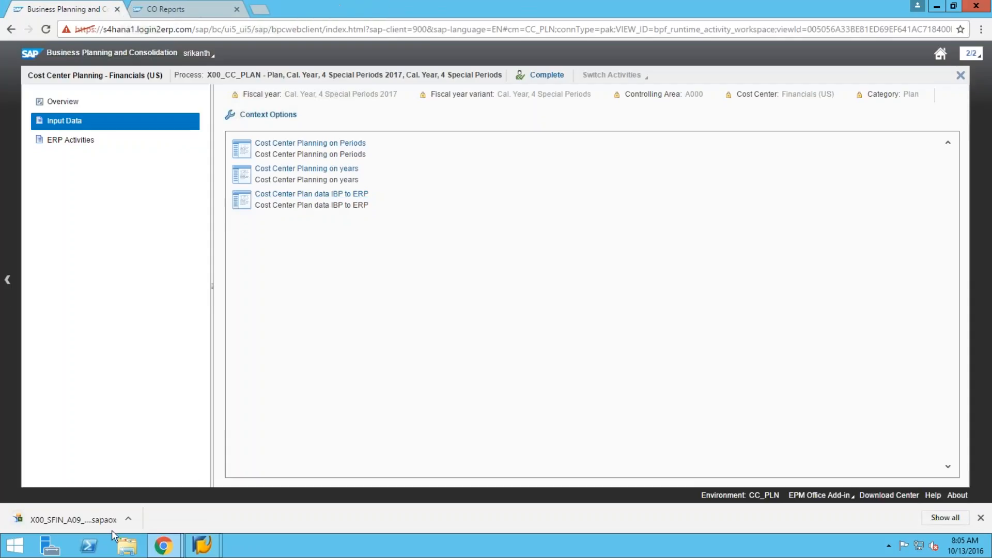
Open the downloaded Cost Center Plan data IBP to ERP workbook in Excel from Chrome's download bar.
click(128, 519)
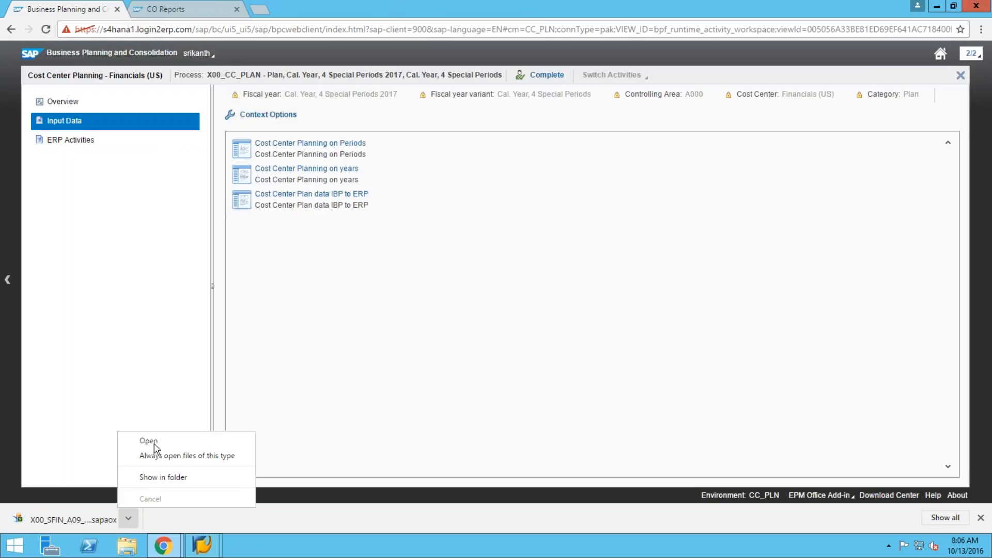
click(154, 444)
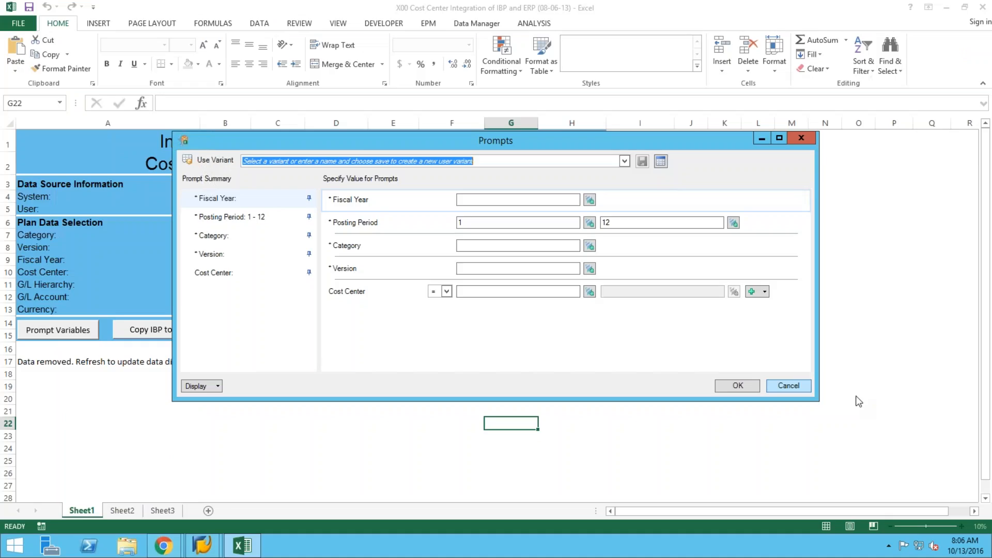
Set the Fiscal Year prompt to 2017 using value help.
click(558, 202)
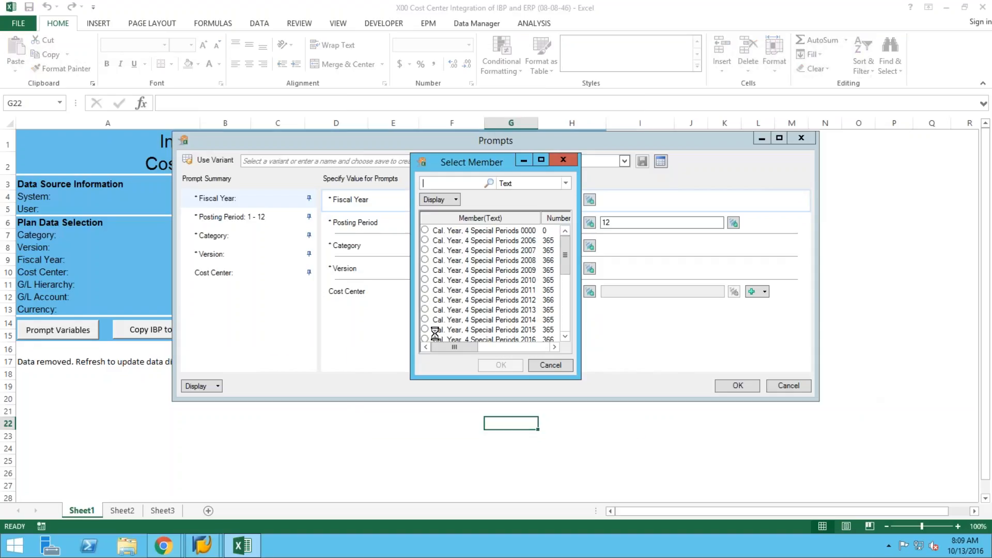
click(567, 339)
click(567, 338)
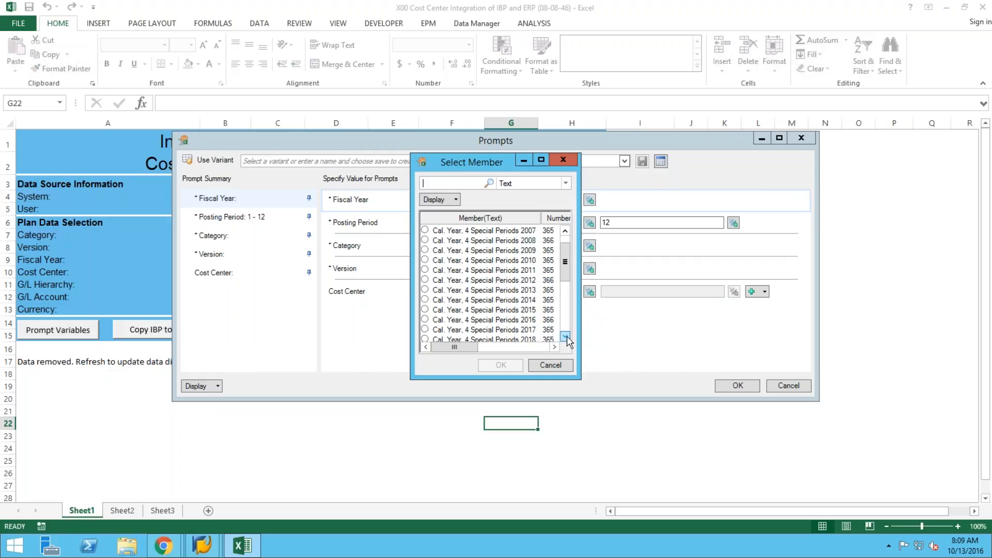
click(425, 330)
click(501, 365)
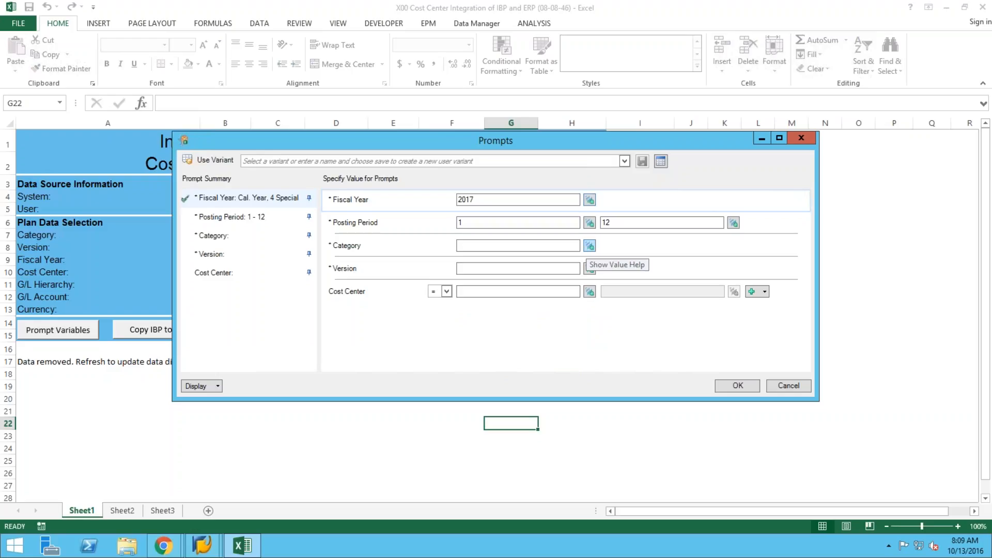
Set the Category prompt to PLN and the Version prompt to 0.
click(590, 246)
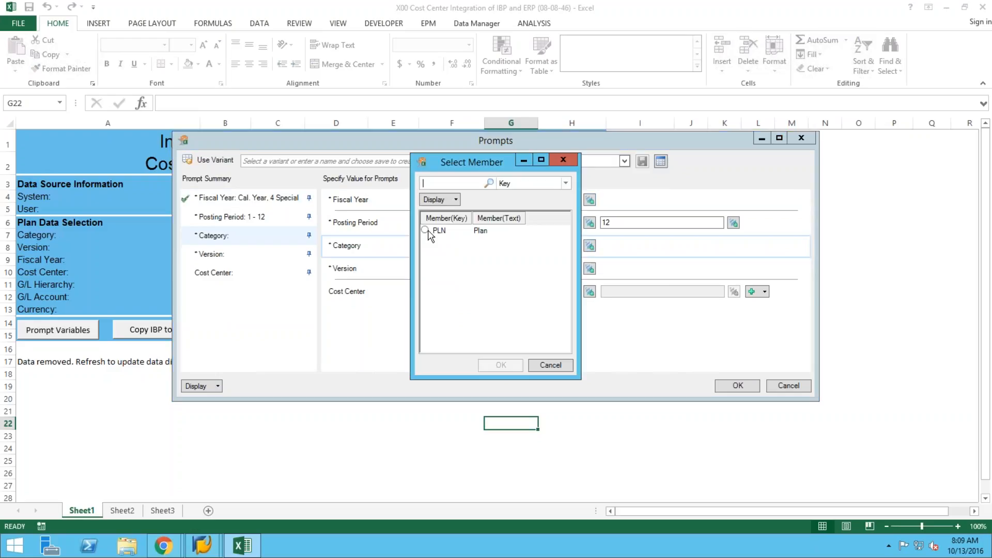
click(428, 234)
click(497, 366)
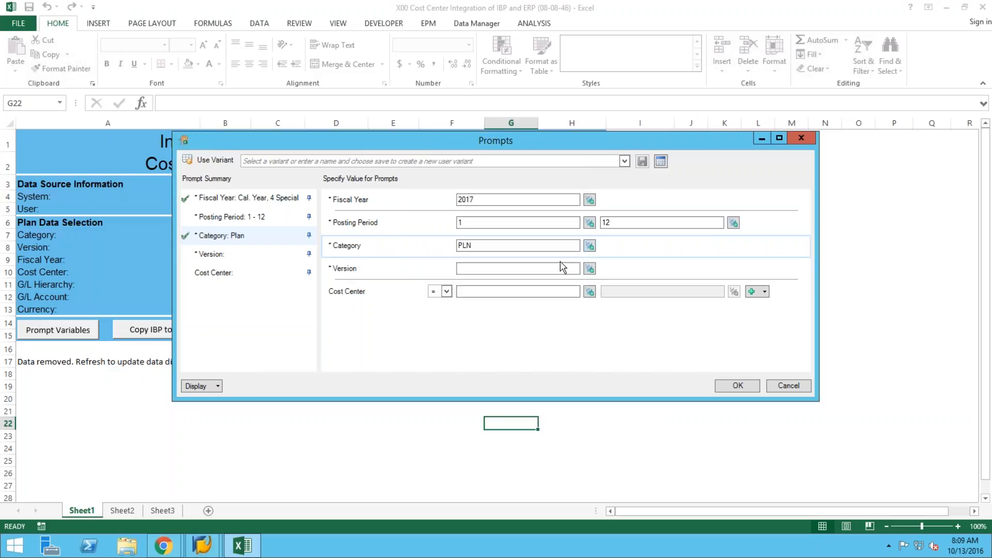
click(590, 269)
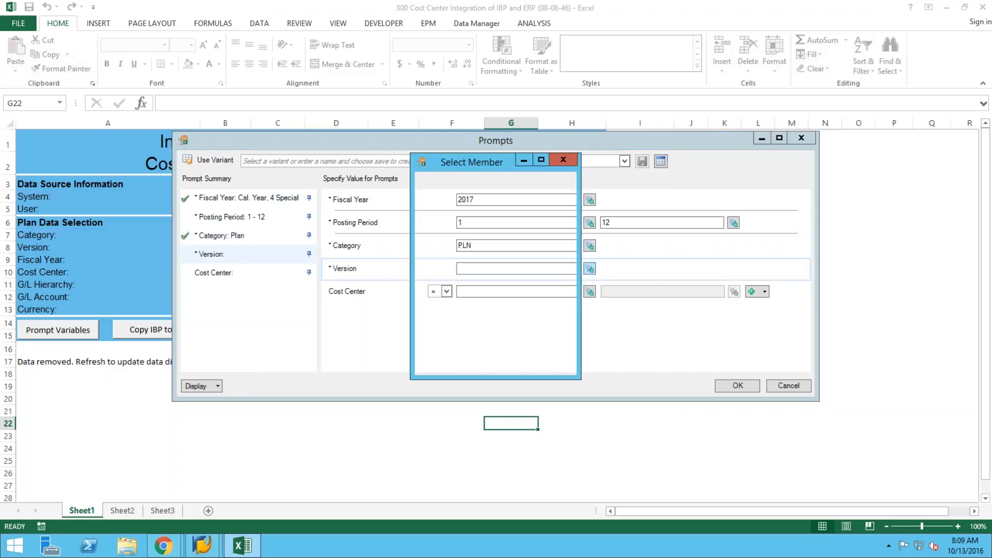
click(429, 241)
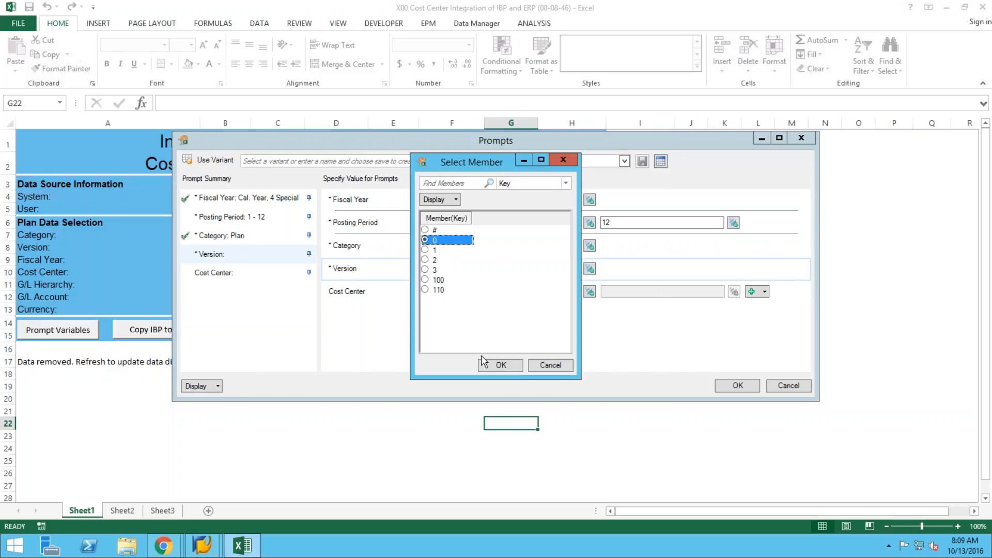
click(494, 365)
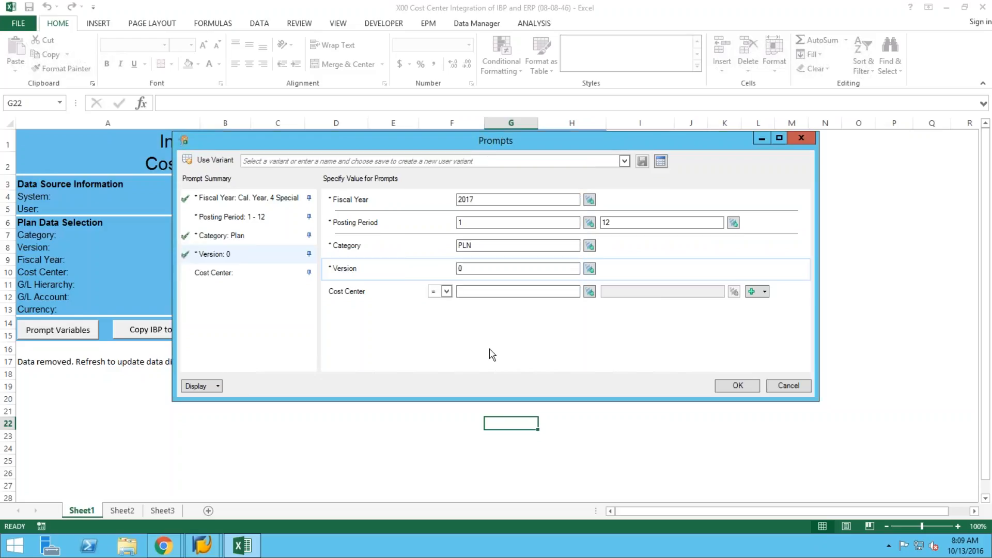
Choose cost center 17101101 Financials and submit the prompts to load the data.
click(590, 292)
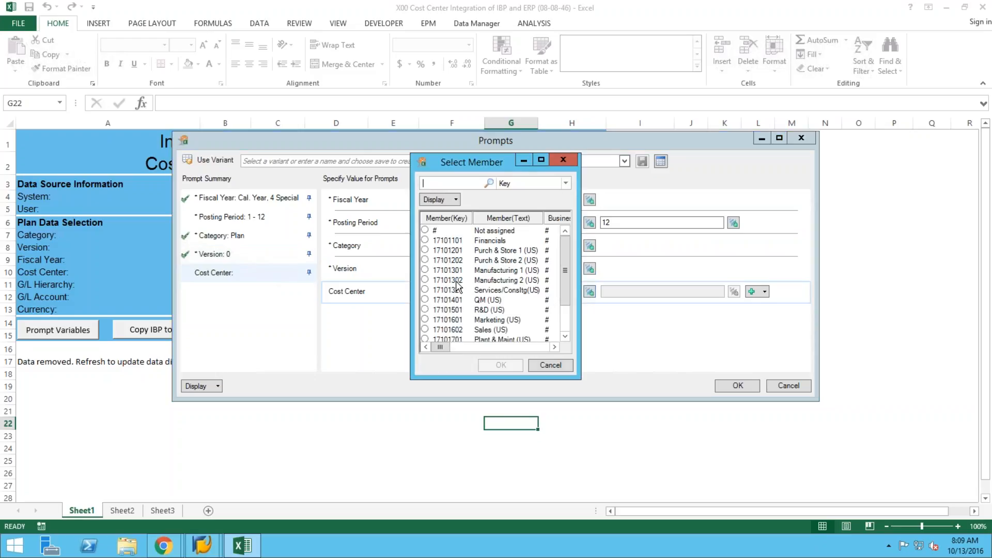
click(425, 241)
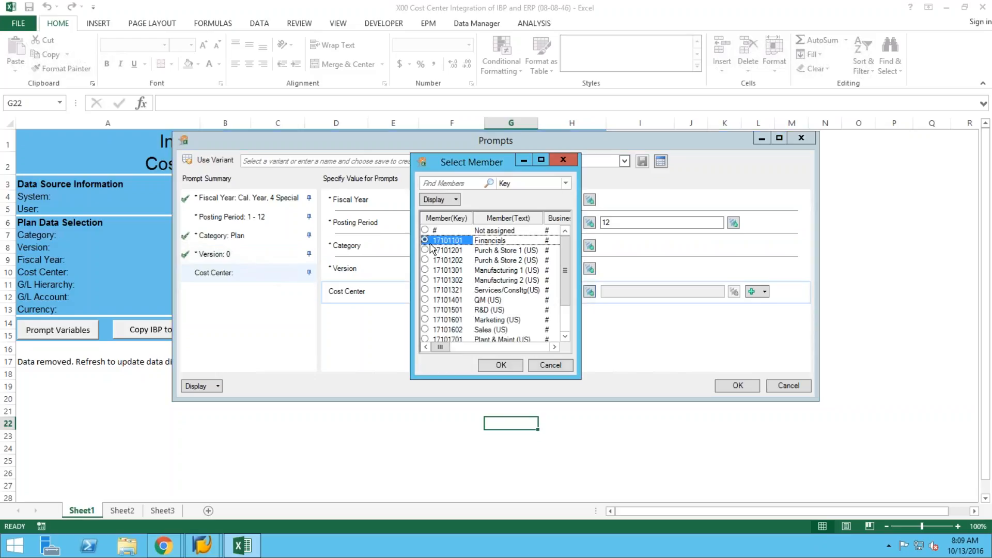
click(490, 365)
click(737, 386)
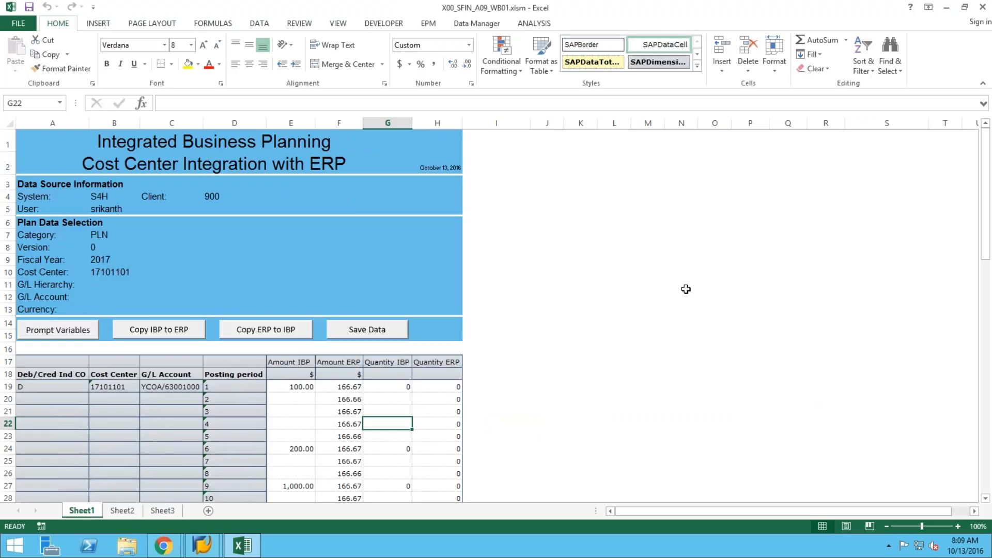
Scroll through the loaded 2017 data and check the period 1 IBP amount for cost center 17101101.
scroll(686, 289, down, 2)
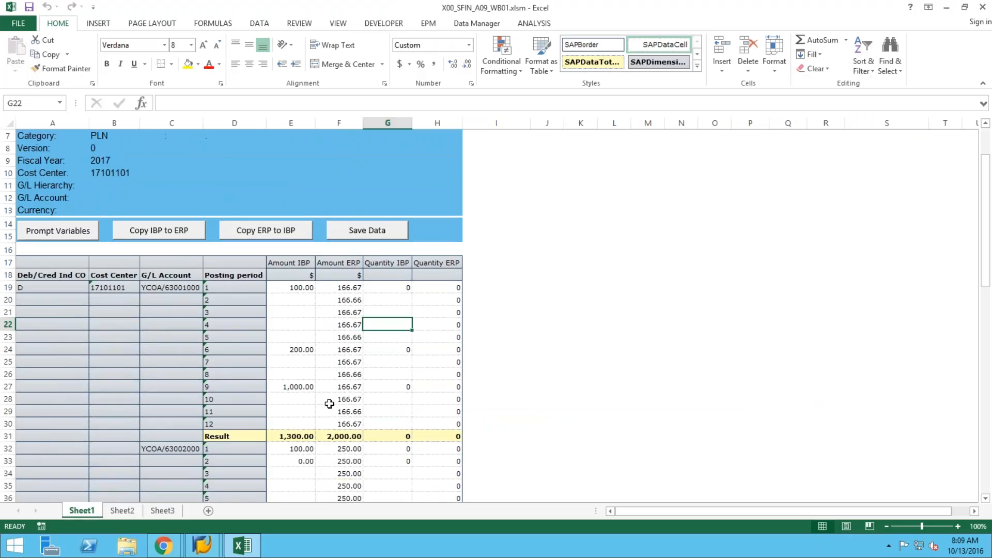
click(289, 288)
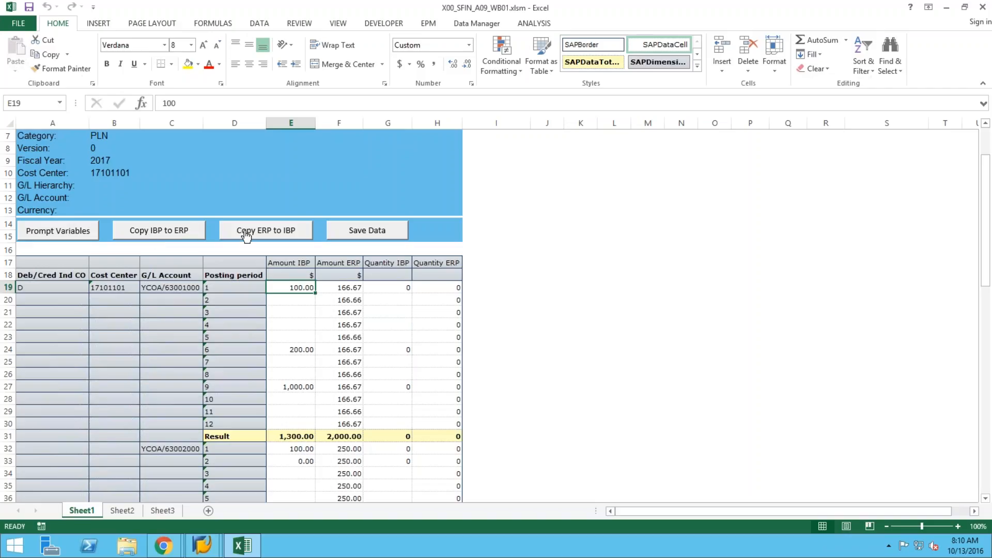
Copy the IBP amounts to ERP and verify that cells E19 and F19 now match.
click(143, 233)
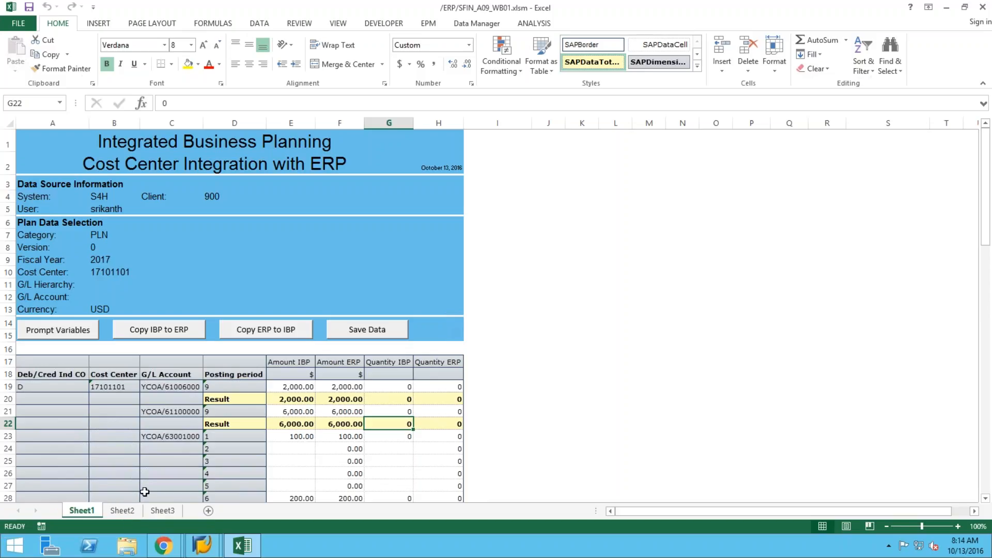
click(300, 385)
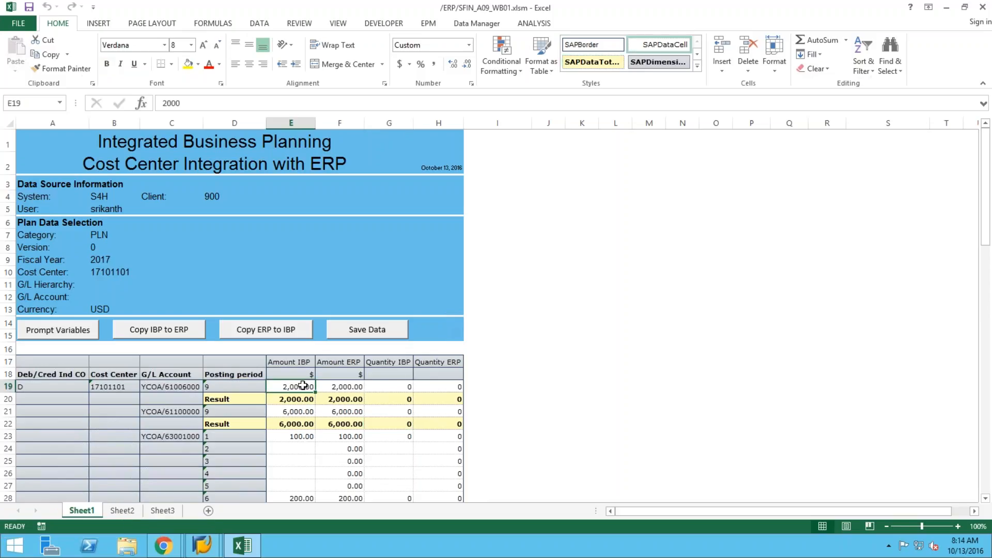
click(337, 385)
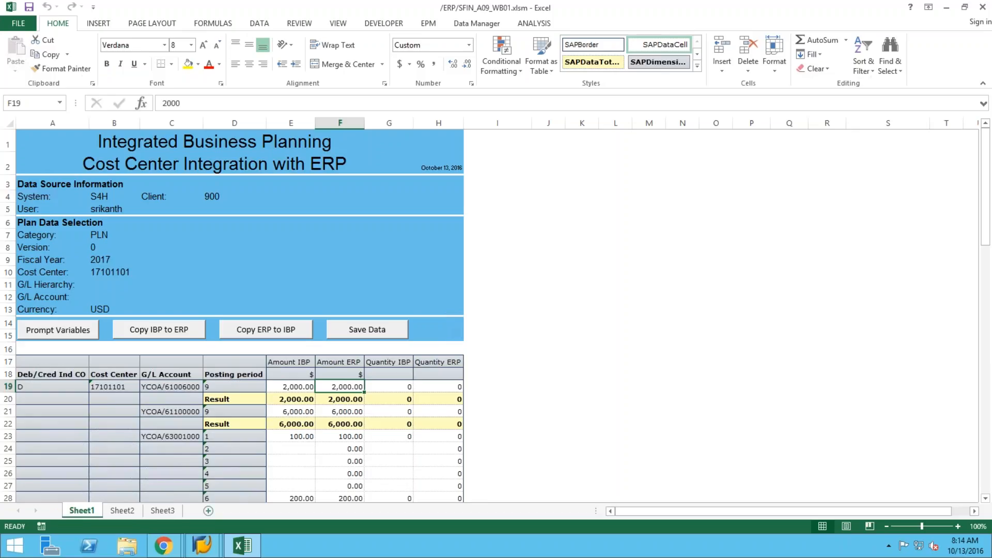
click(163, 551)
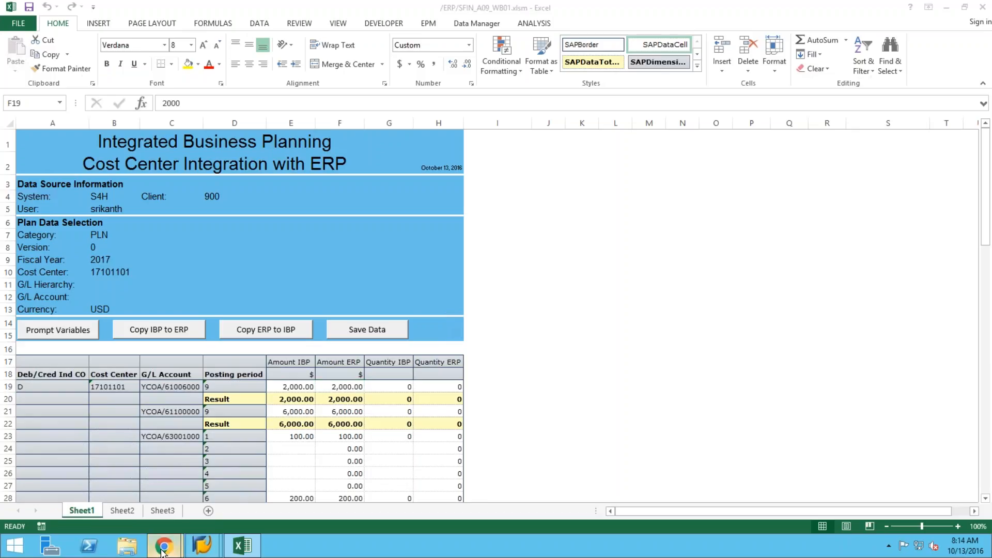
Exit and rerun the Actual/Plan/Variance report in SAP GUI to refresh its plan figures.
mouse_move(169, 542)
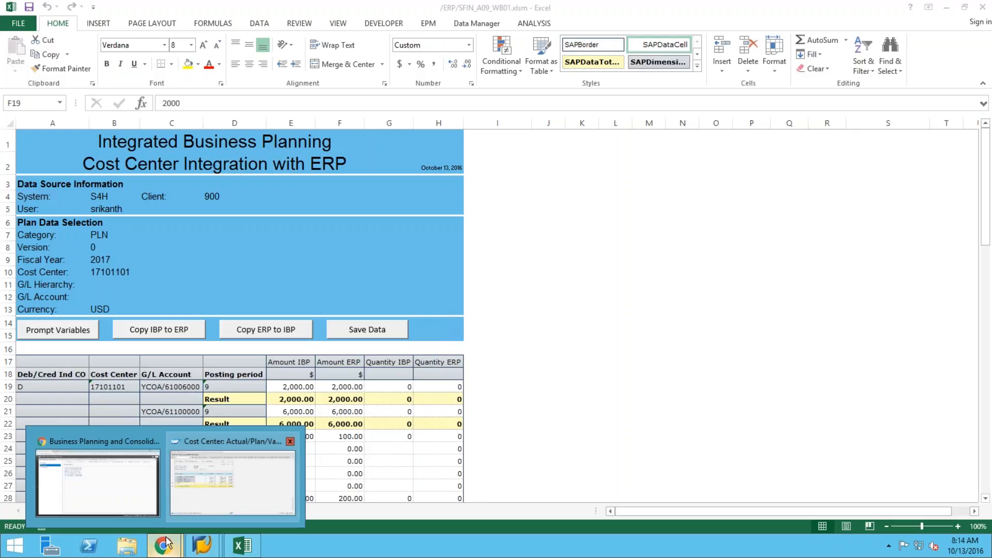
click(203, 492)
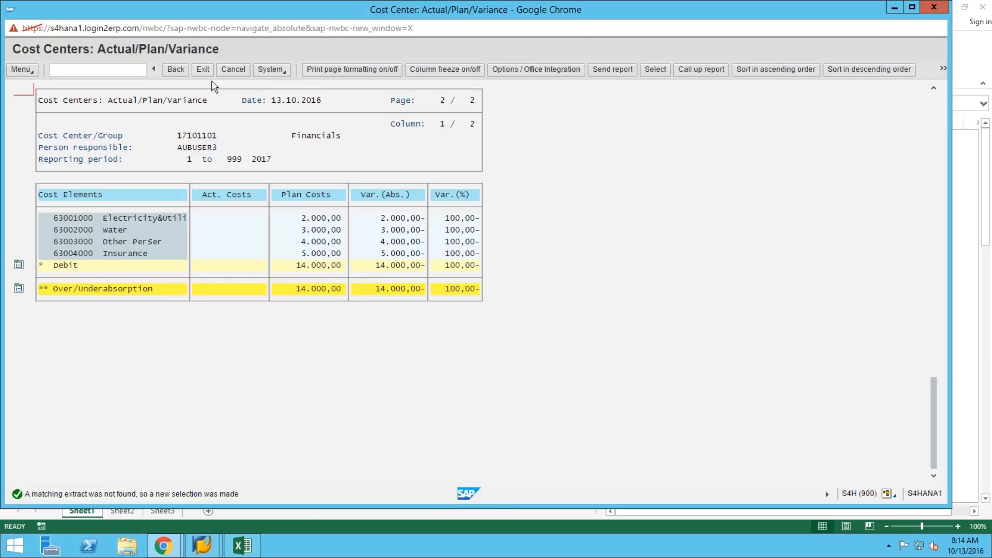
click(176, 71)
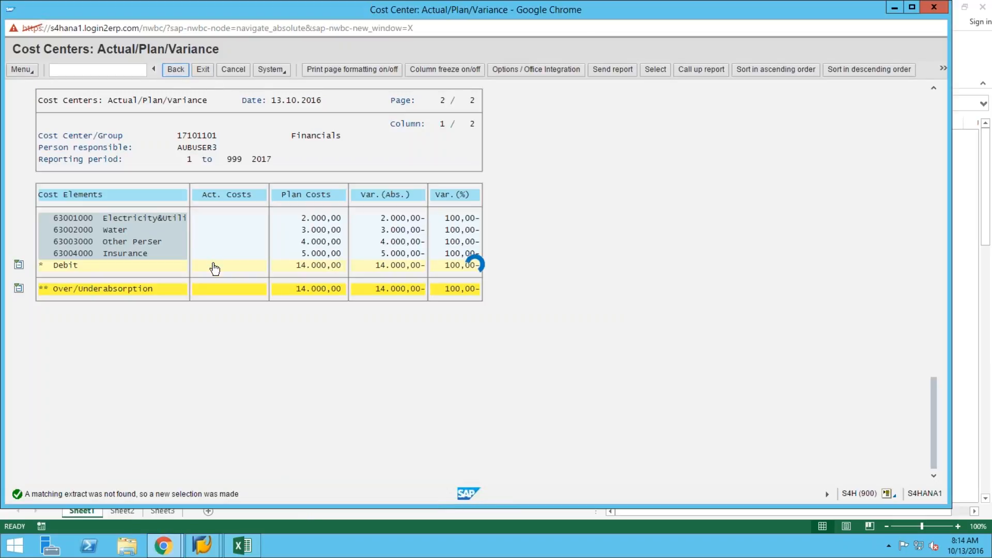
click(400, 279)
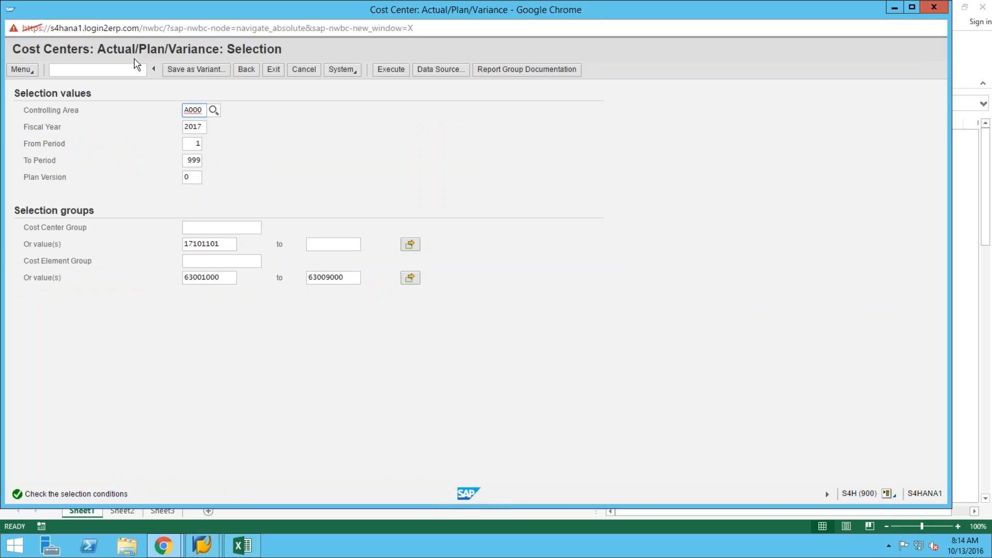
click(391, 71)
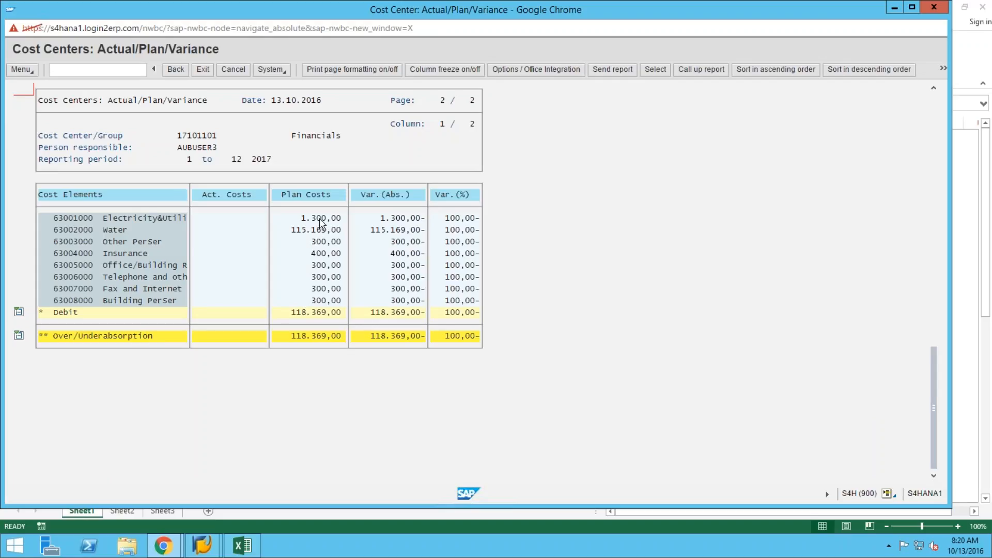
Rerun the report for cost center 17101101, confirming 1,300.00 planned for 63001000.
click(174, 70)
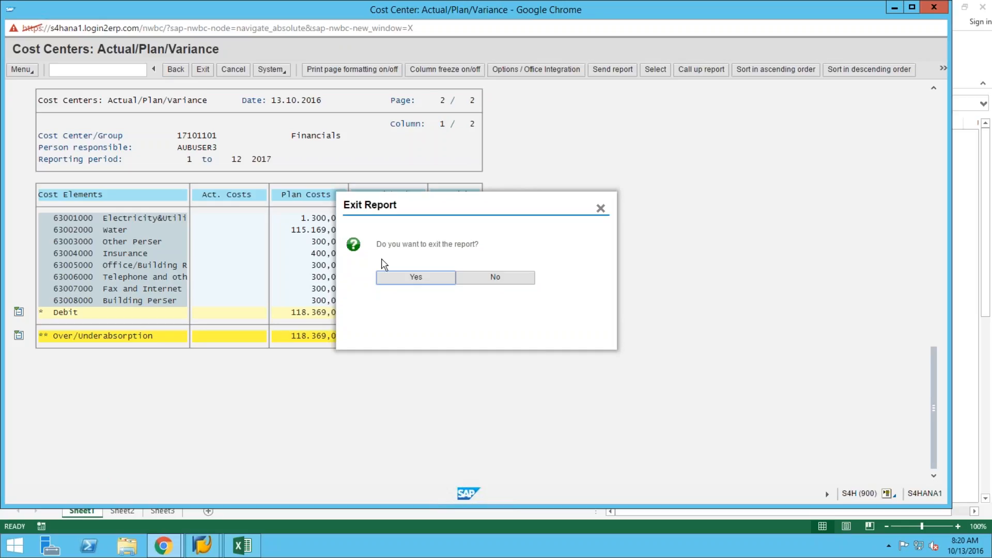
click(401, 279)
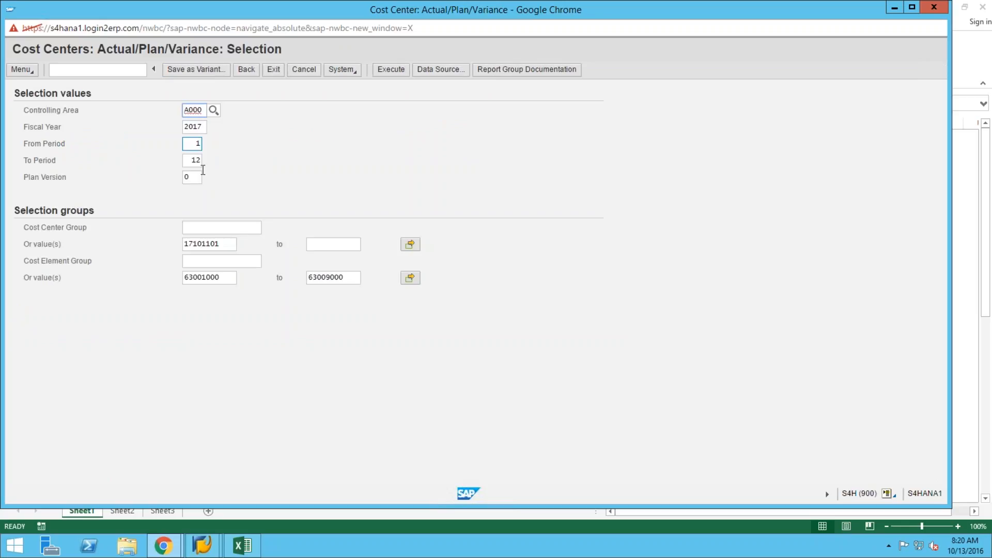
click(226, 244)
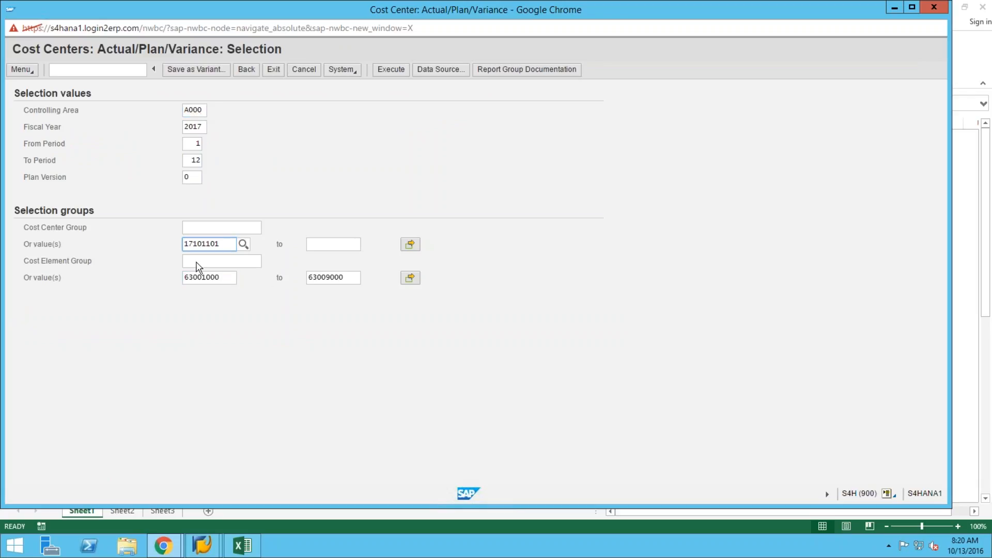
click(389, 69)
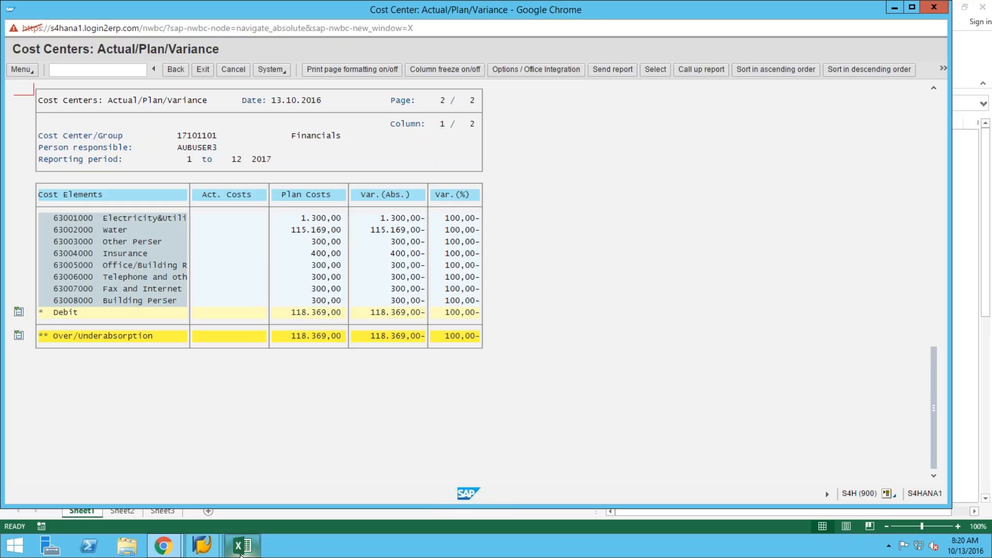
click(242, 548)
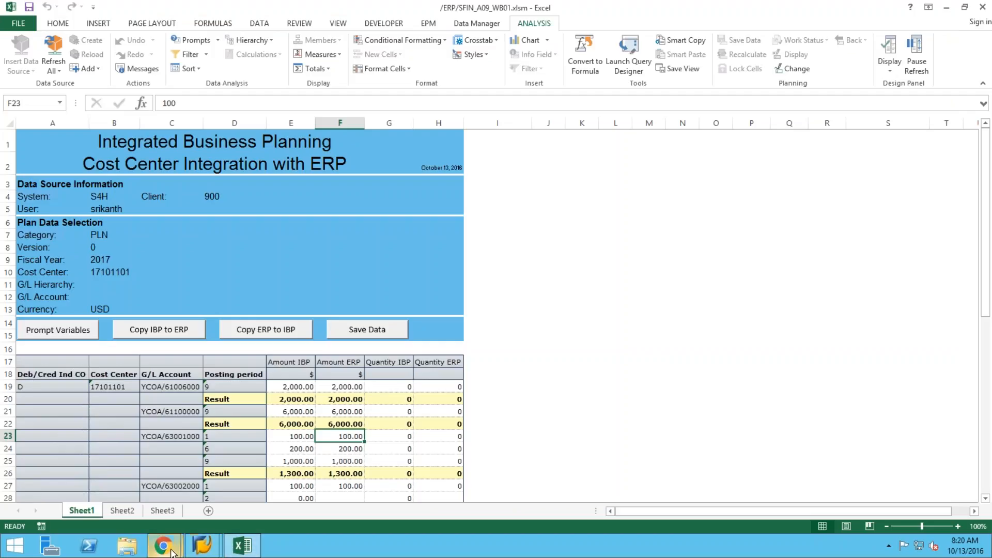
Compare the Cost Center report with the workbook's ERP amounts starting at cell F27.
mouse_move(172, 552)
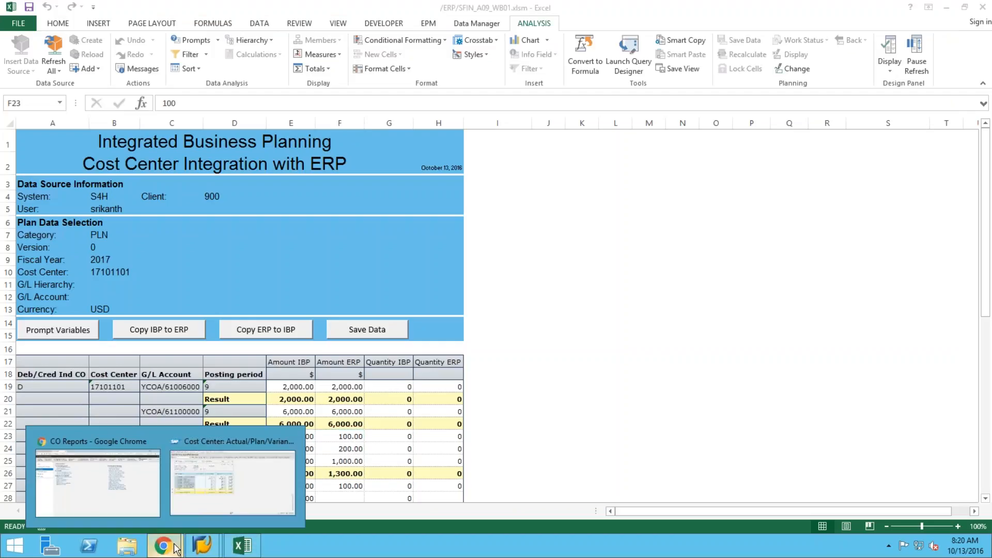
click(240, 499)
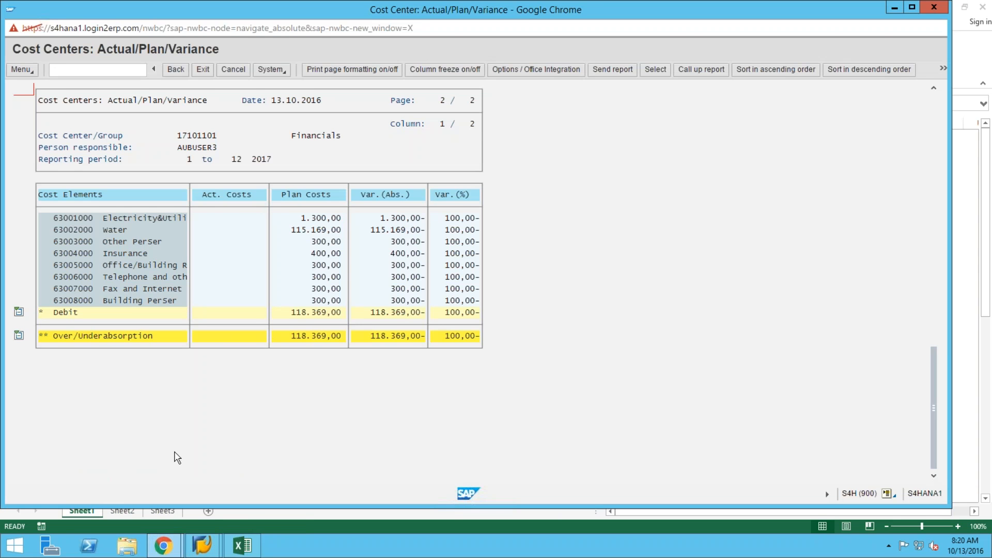
click(247, 551)
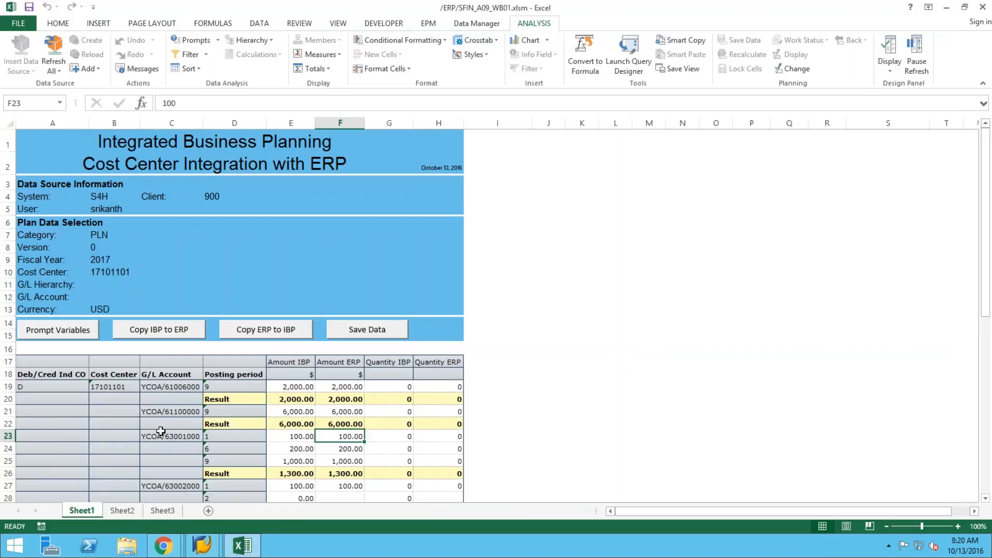
click(355, 486)
key(Down)
key(Down)
key(Down)
key(Down)
key(Down)
key(Down)
key(Down)
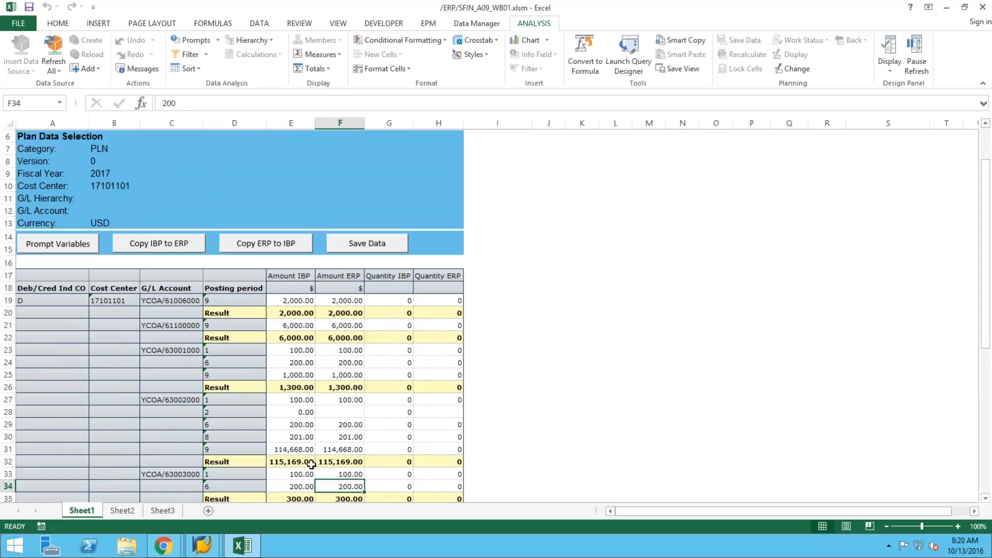
Confirm the 115,169.00 result for YCOA/63002000 matches in cells E32 and F32.
click(293, 465)
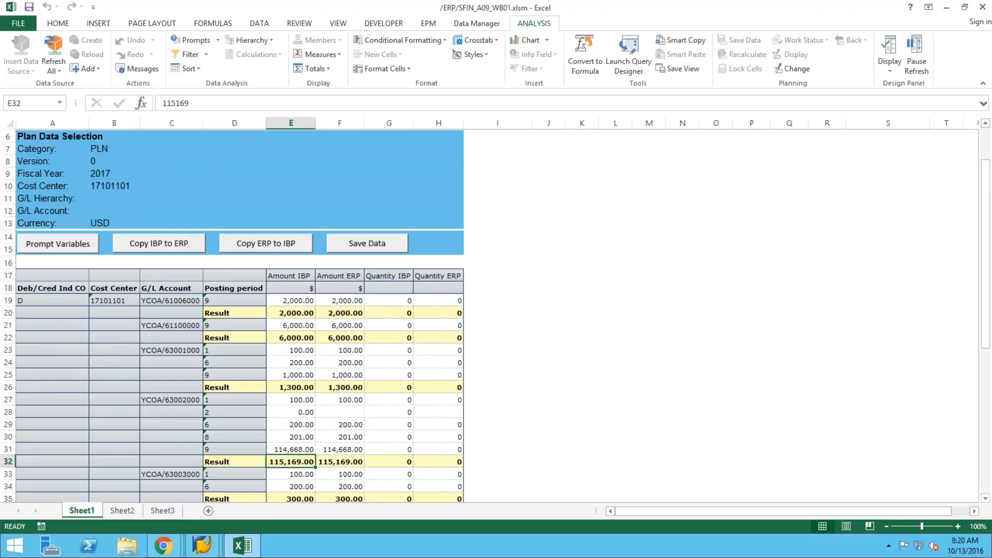
key(Right)
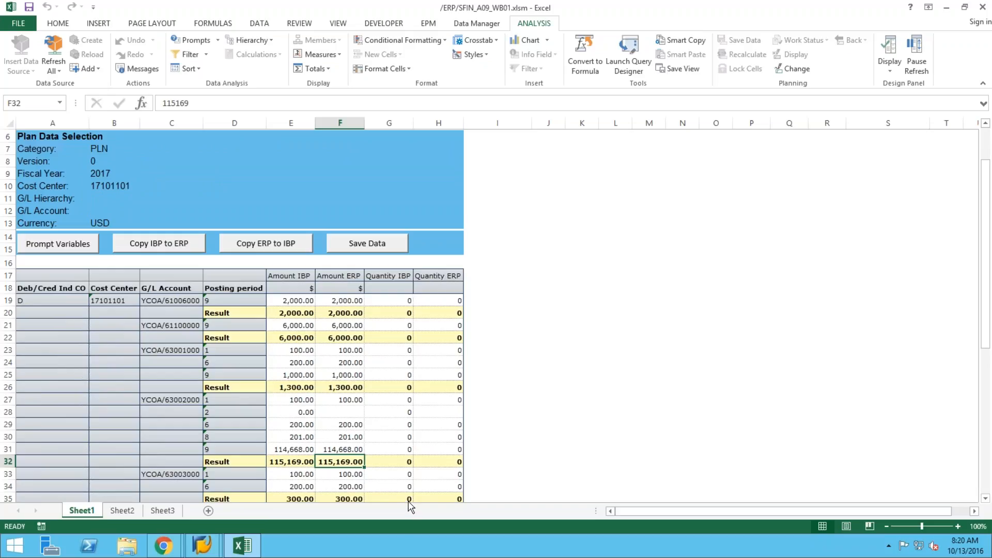
mouse_move(172, 550)
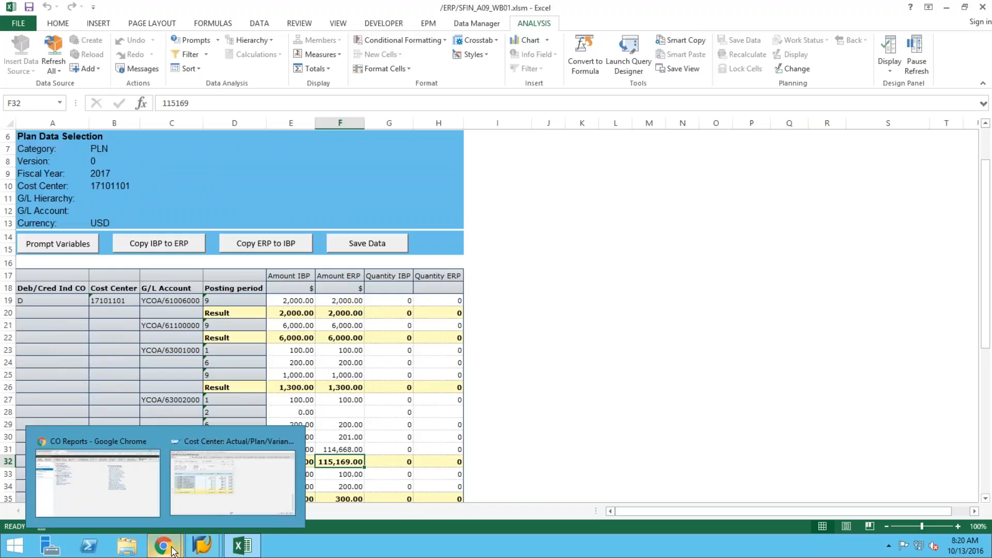
click(92, 493)
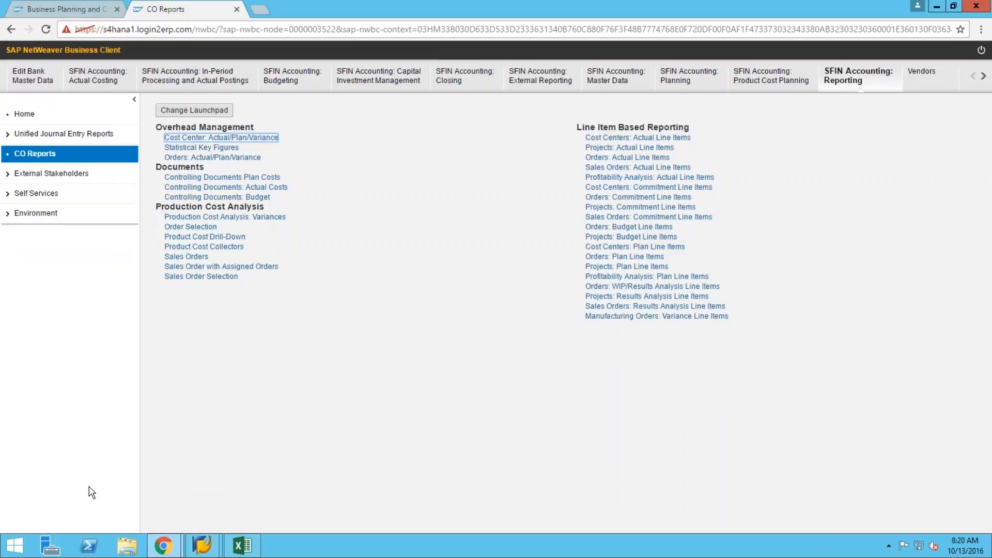
Return to the Business Planning and Consolidation browser tab.
click(47, 9)
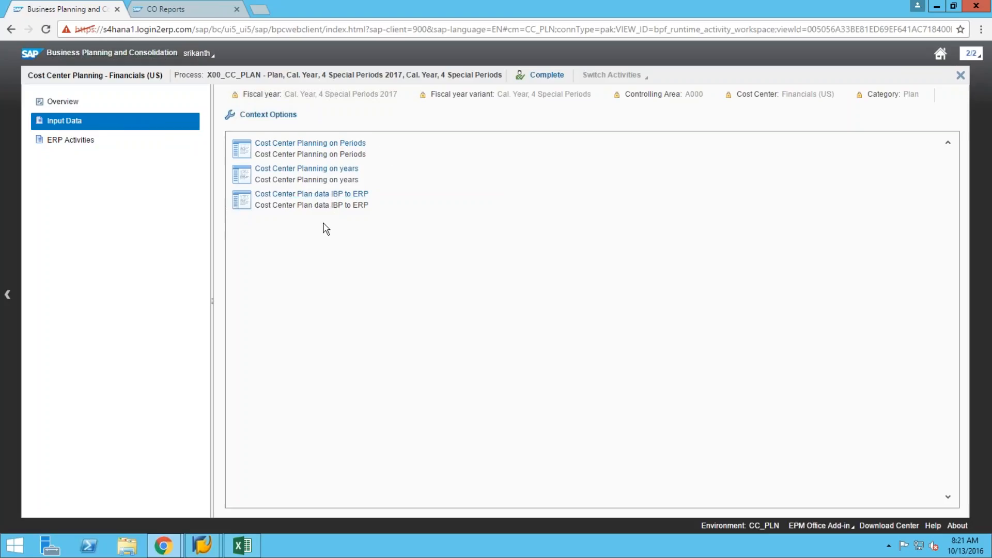
Redisplay the Input Data activities via ERP Activities, then minimize the remote desktop session.
click(104, 144)
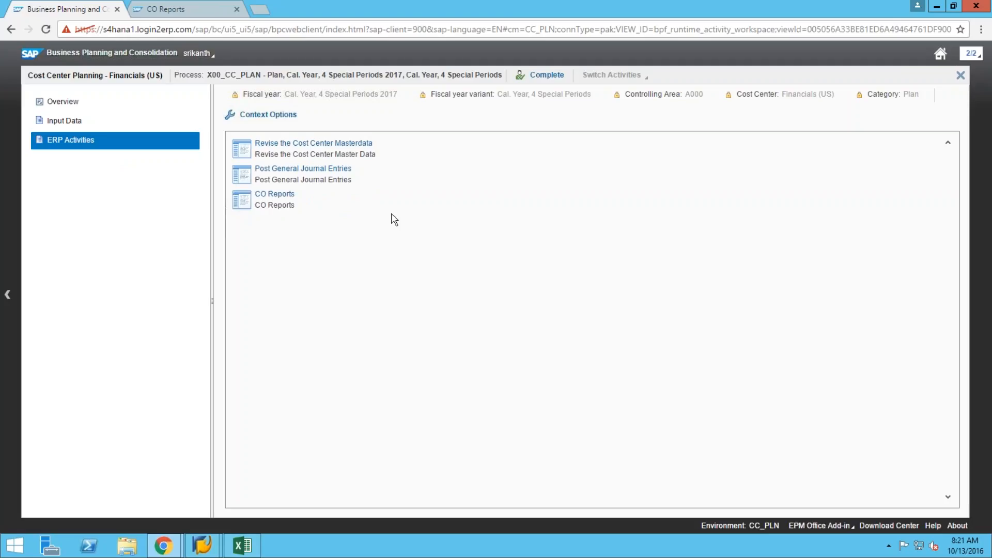
click(91, 124)
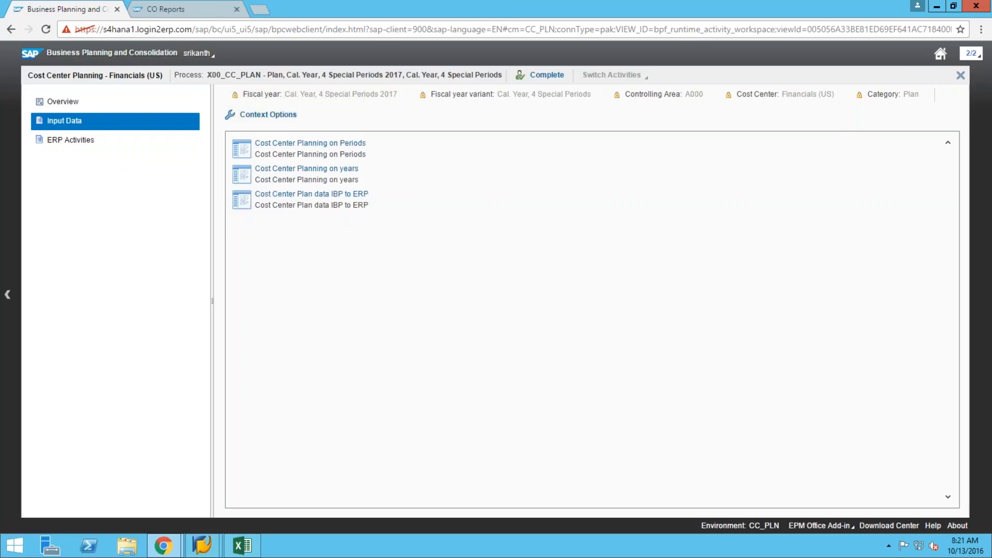
click(266, 154)
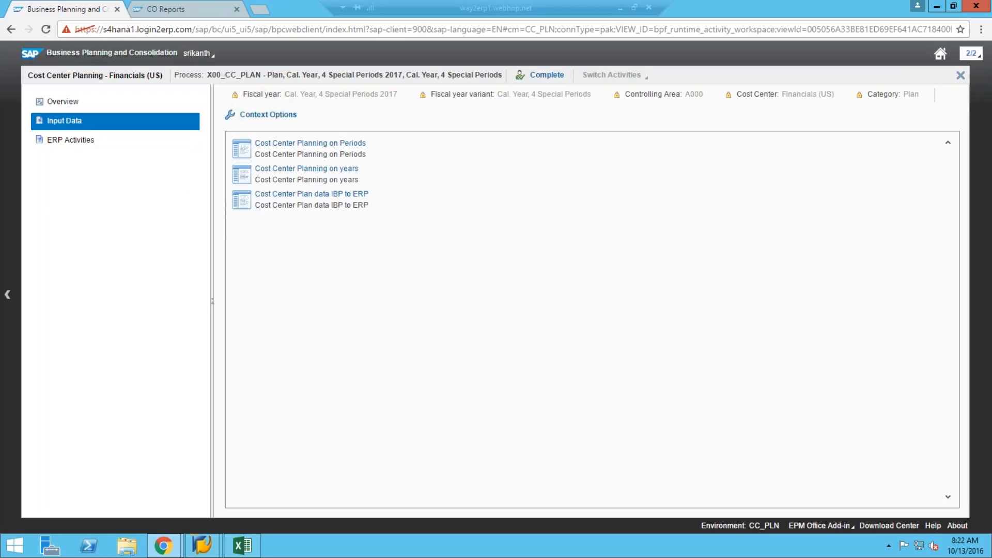
click(620, 8)
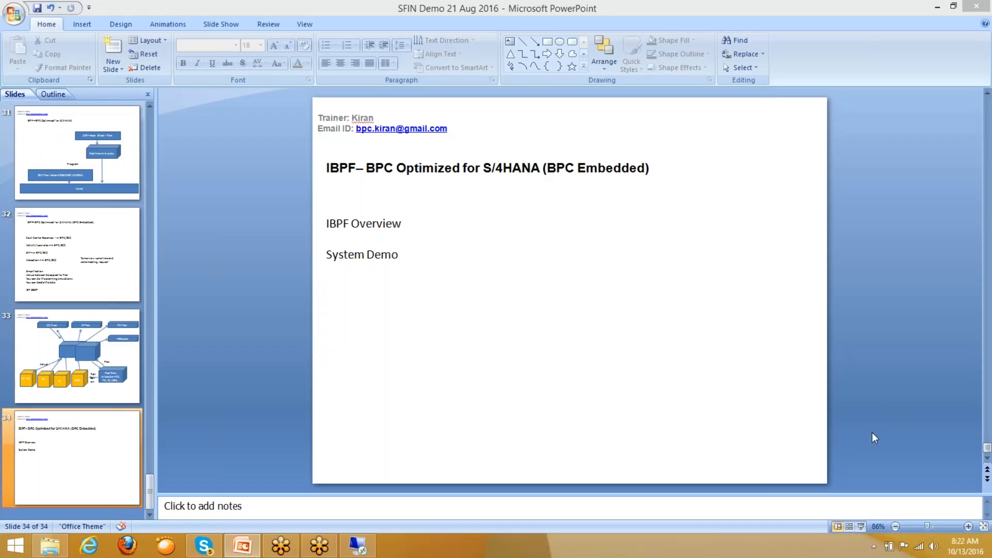
Add a text box below System Demo reading 'For the training please contact' plus the trainer's e-mail.
click(512, 42)
drag(338, 286, 738, 307)
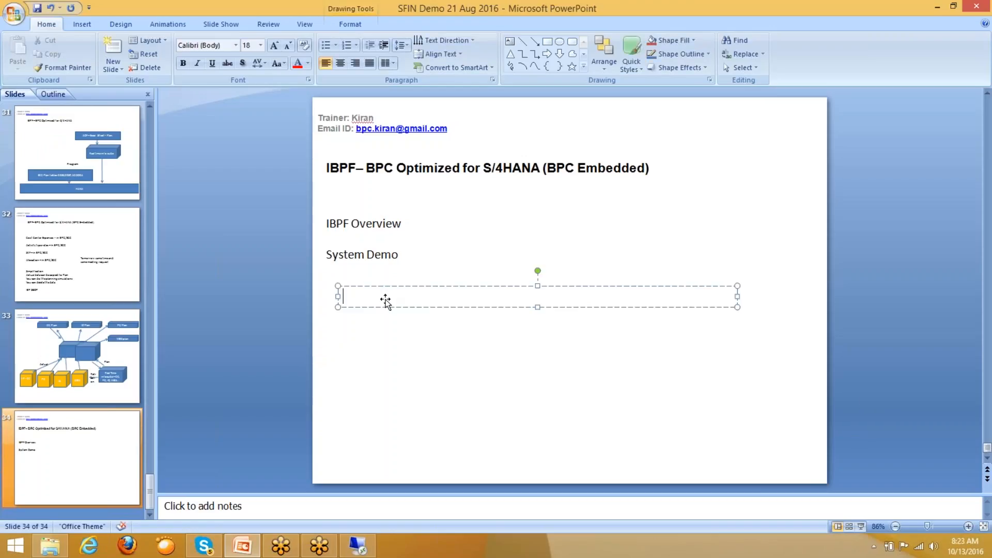
text(For the training please c)
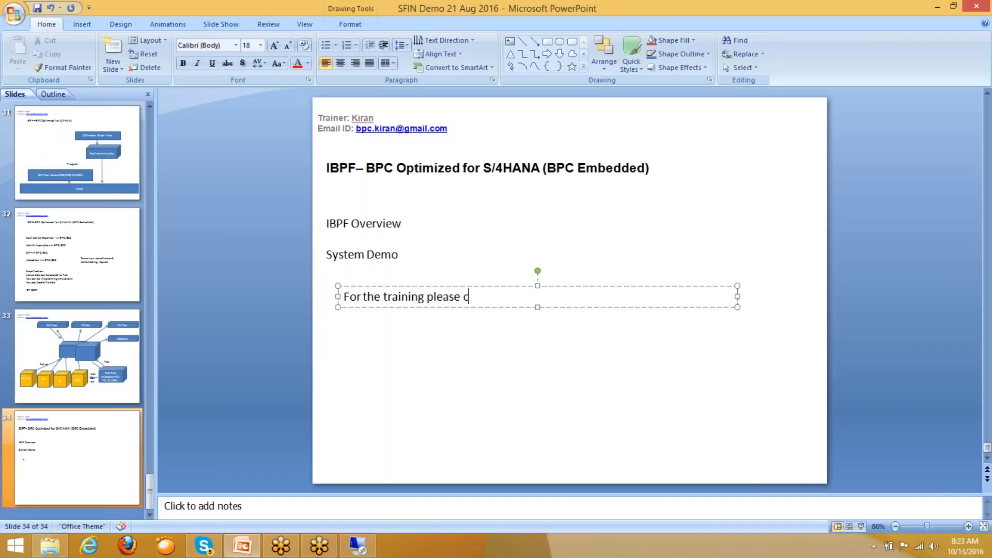
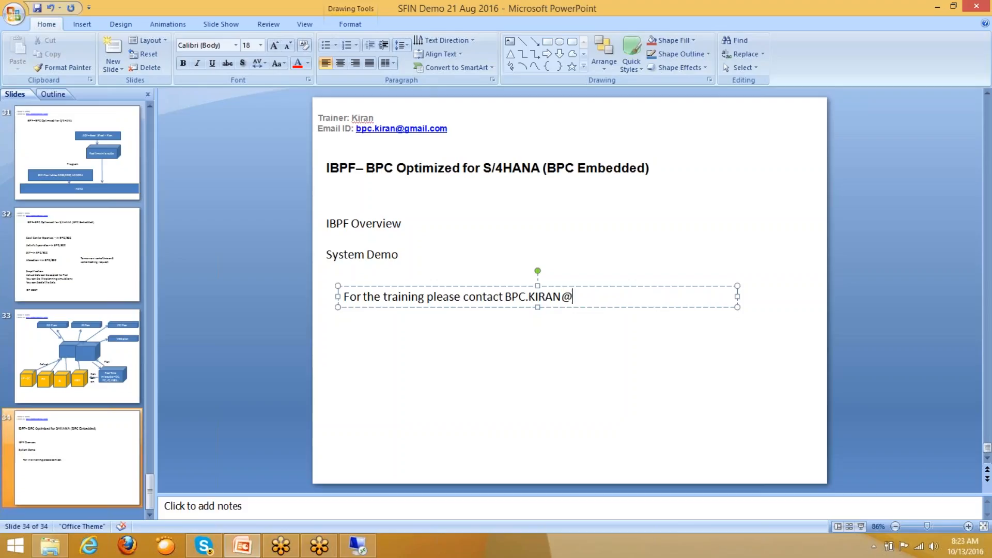
click(435, 353)
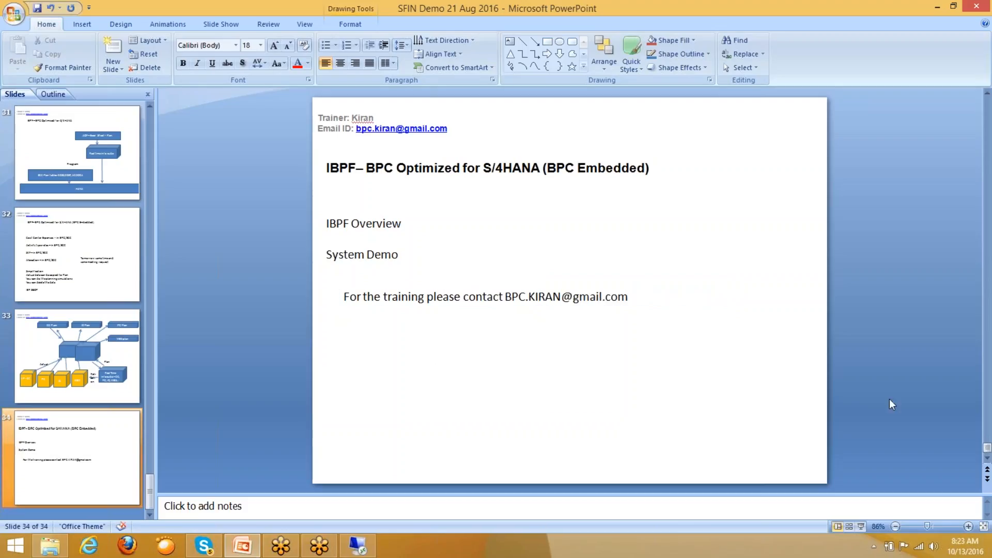